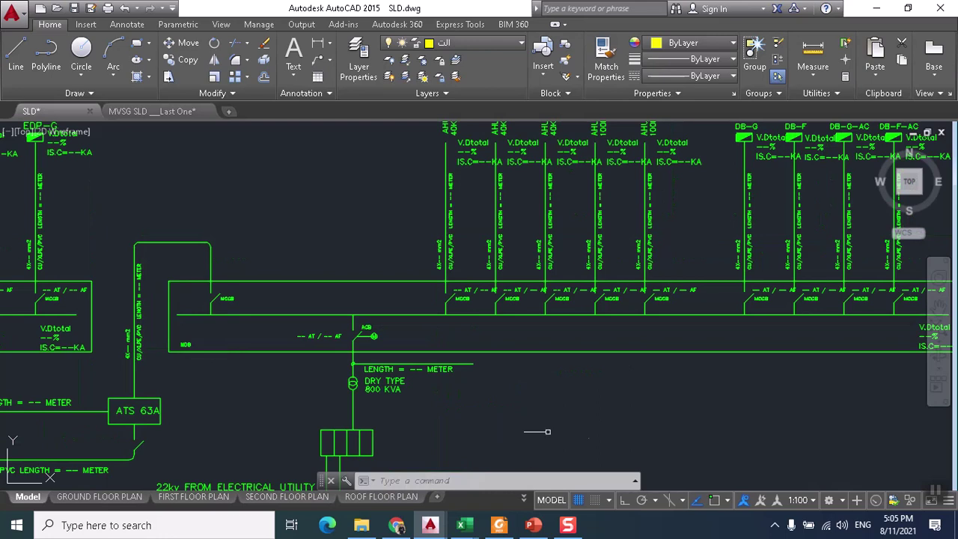
- Examine the DB-G, DB-F, DB-G-AC and DB-F-AC feeders on the single-line diagram
scroll(606, 363, "up", 2)
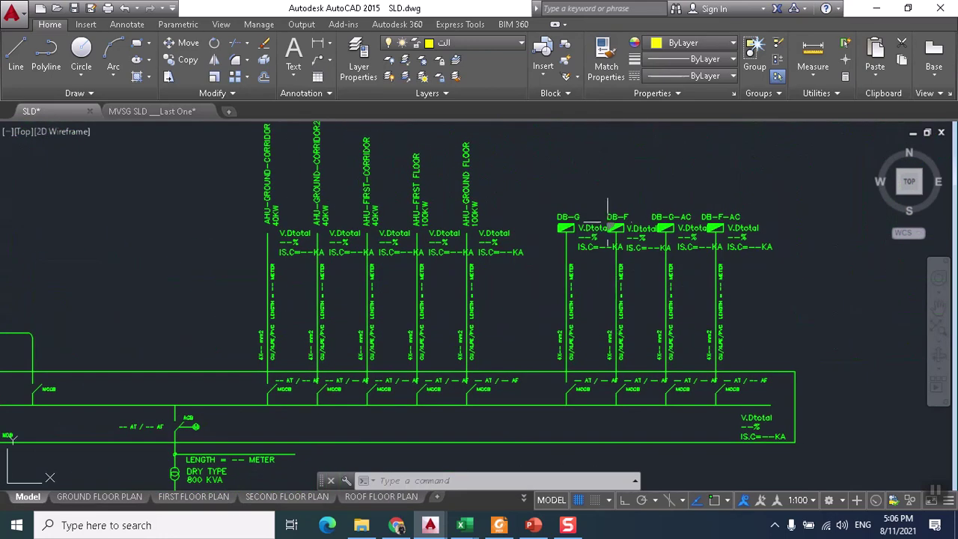
scroll(567, 217, "up", 2)
scroll(563, 324, "down", 1)
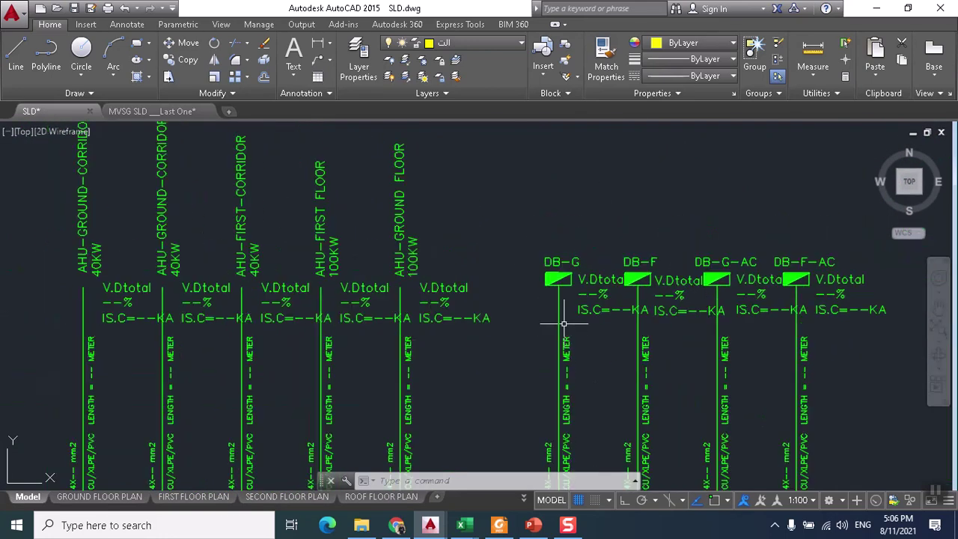
left_click_drag(563, 323, 569, 243)
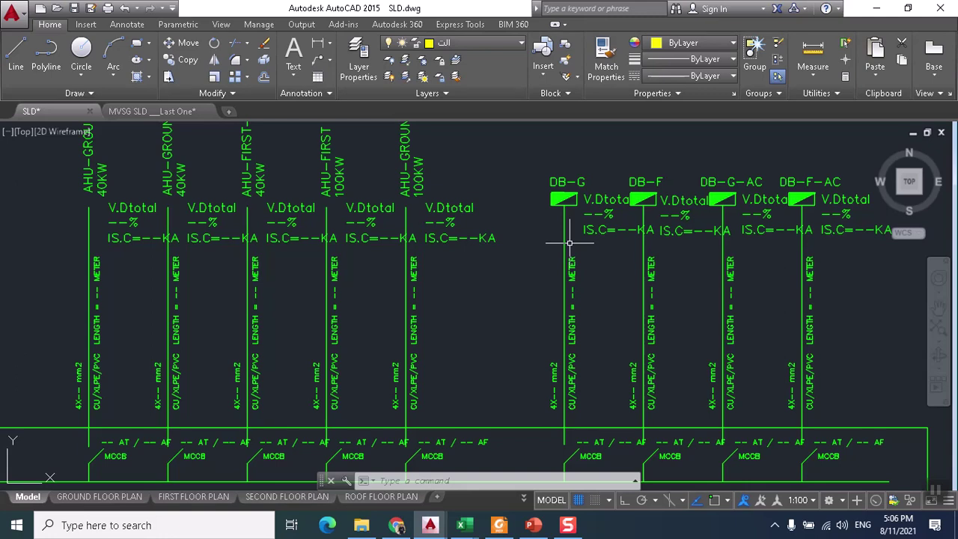
left_click_drag(591, 335, 584, 298)
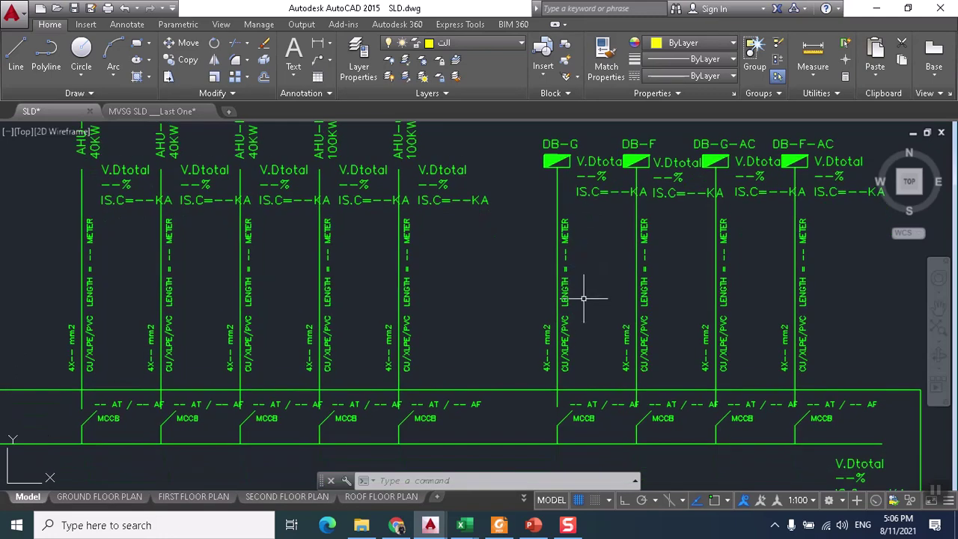
scroll(583, 353, "up", 3)
scroll(569, 384, "down", 3)
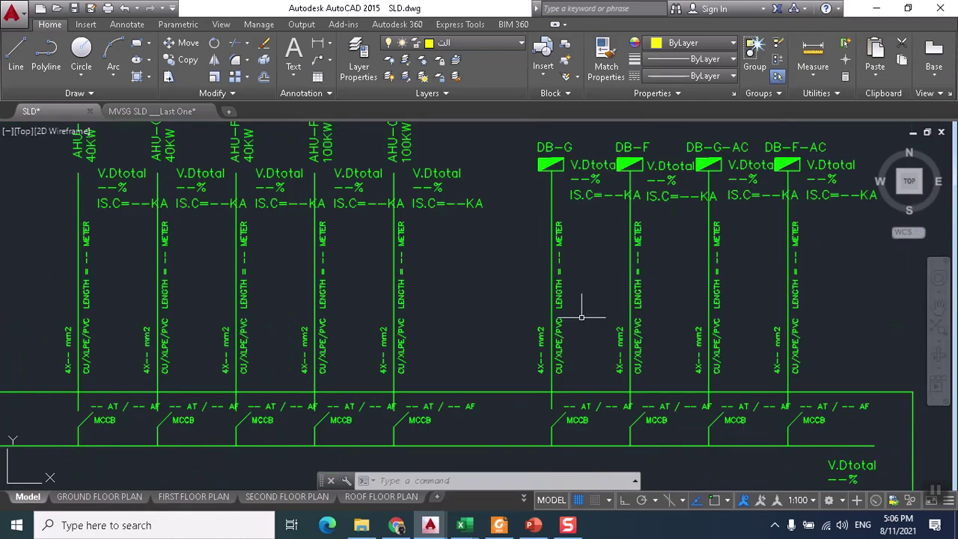
scroll(574, 353, "up", 3)
scroll(574, 353, "down", 3)
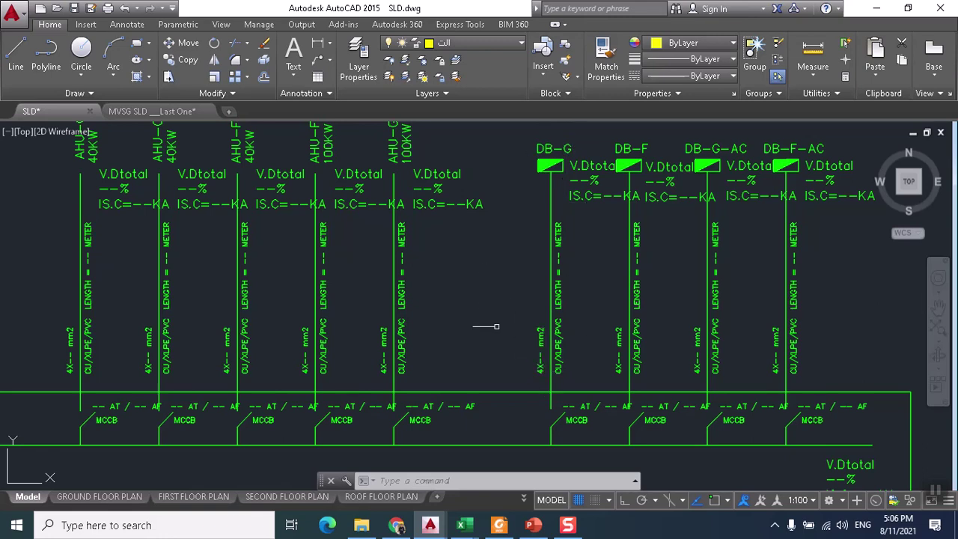
- Examine the blank cable size and MCCB rating labels on the DB-G feeder and how it connects to the MDB
left_click_drag(573, 428, 554, 371)
scroll(554, 371, "up", 4)
scroll(552, 284, "down", 3)
scroll(506, 325, "up", 4)
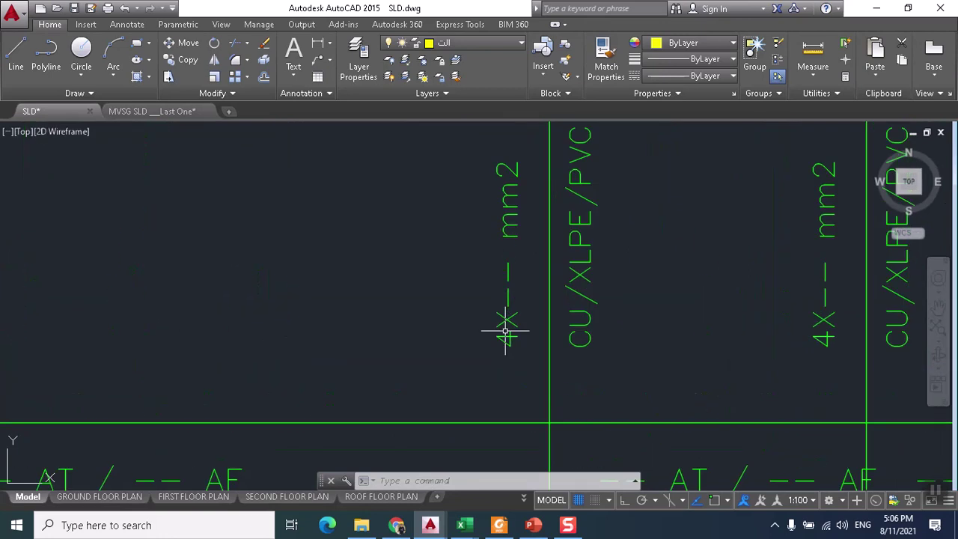
scroll(517, 283, "down", 2)
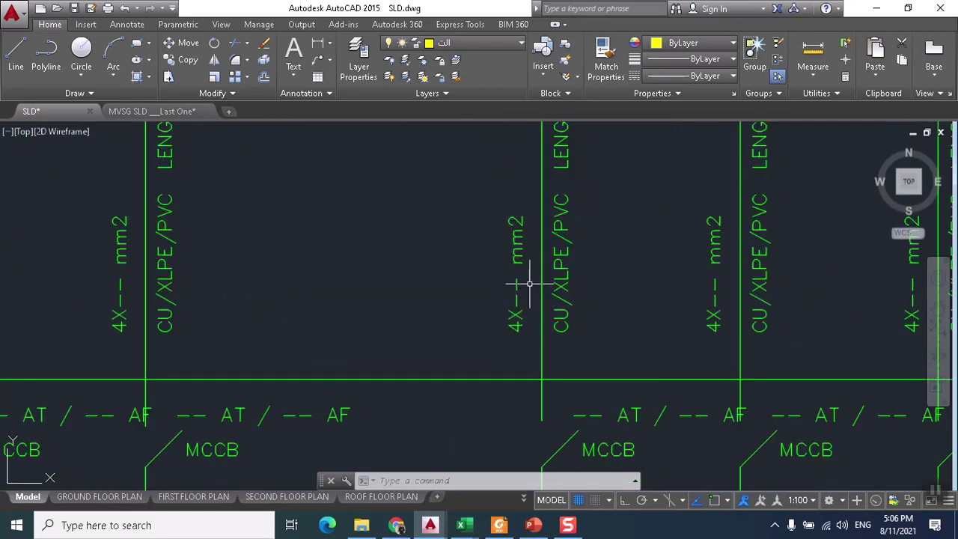
scroll(529, 283, "down", 1)
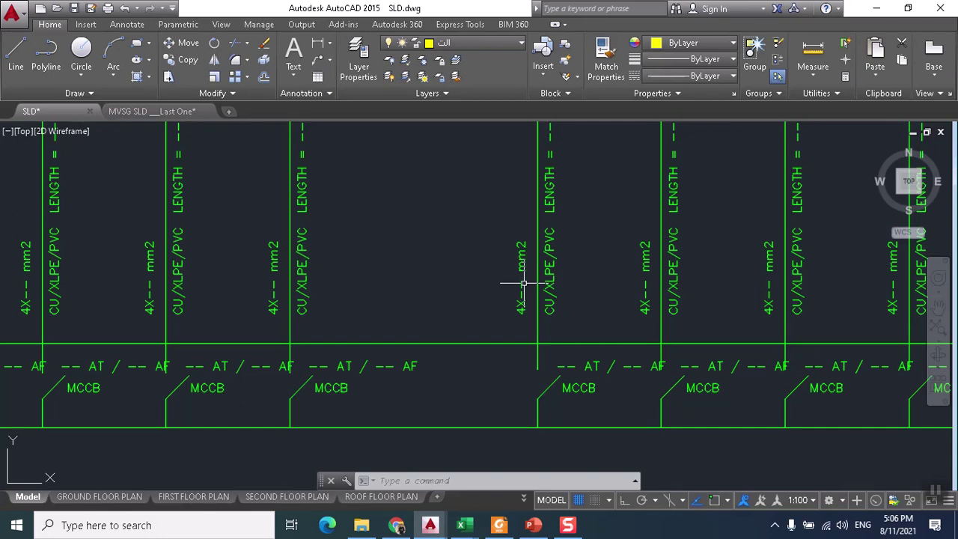
scroll(524, 284, "down", 5)
scroll(483, 260, "up", 1)
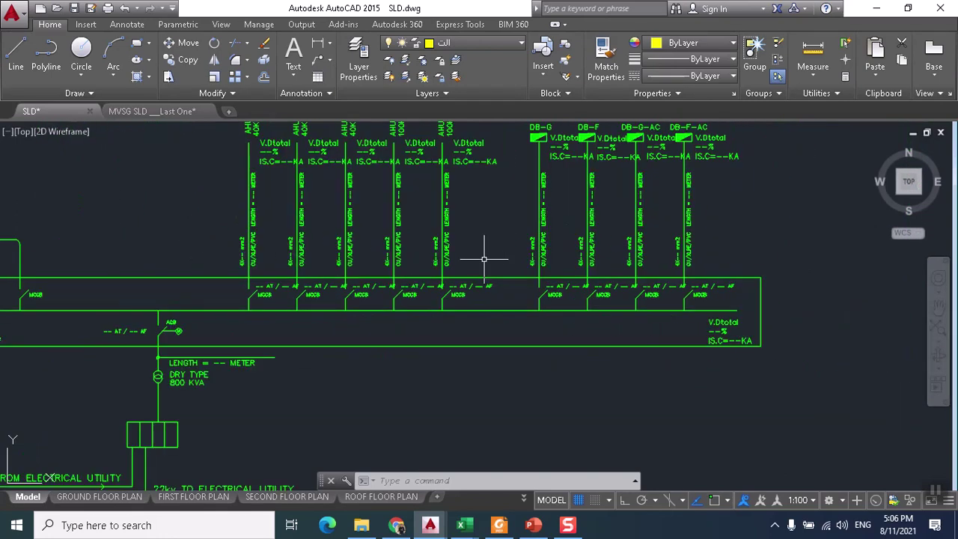
scroll(484, 260, "down", 2)
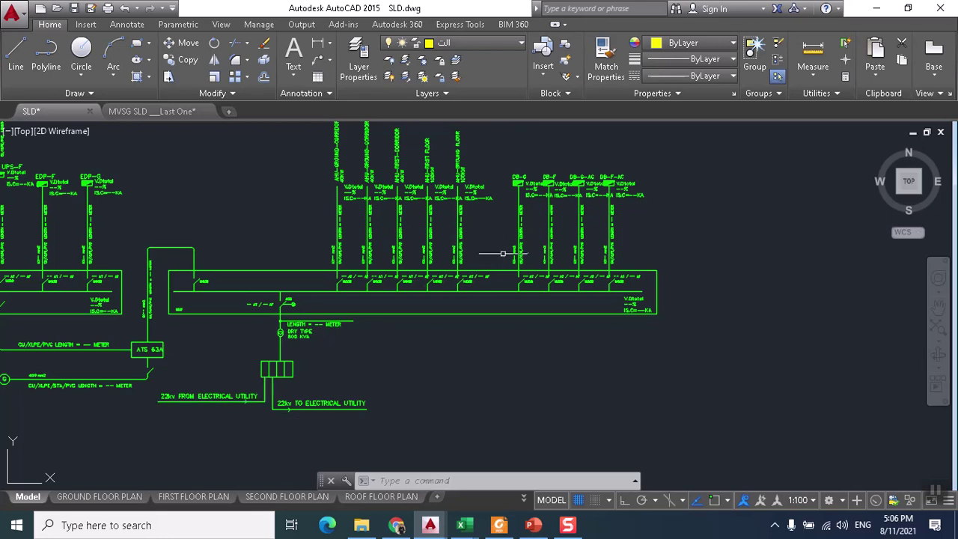
left_click_drag(544, 235, 534, 280)
scroll(520, 220, "up", 2)
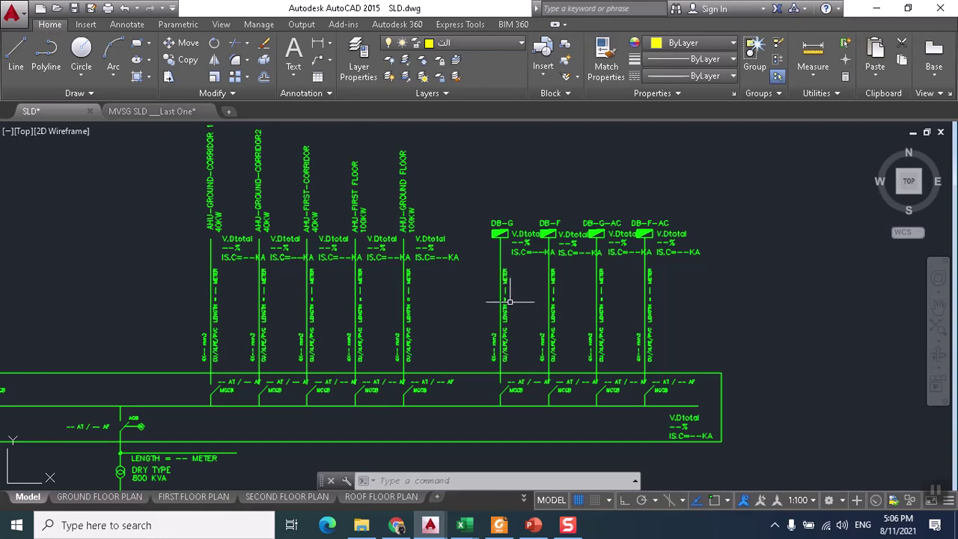
mouse_move(444, 372)
left_mouse_down()
mouse_move(476, 327)
mouse_move(544, 315)
left_mouse_up()
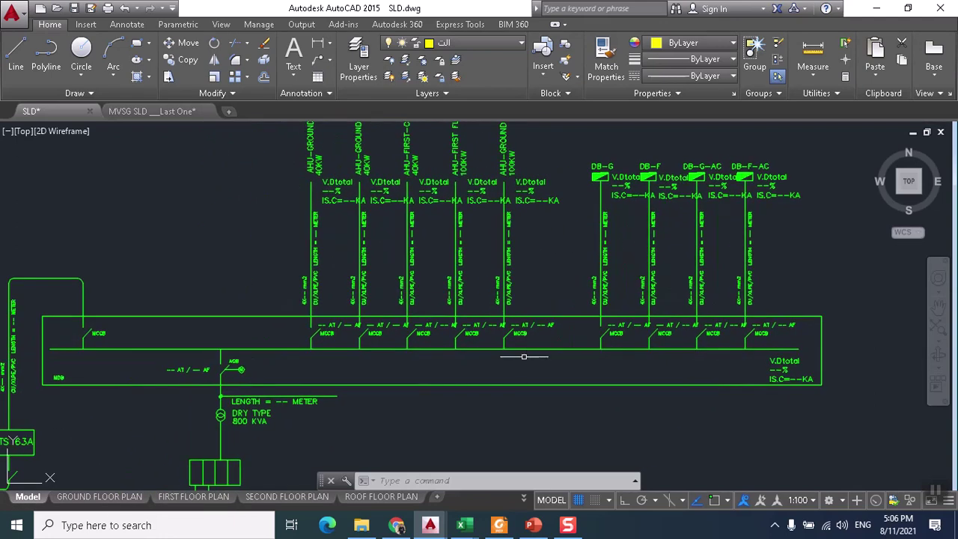
- Switch to the Panel schedule sheets workbook in Excel and read the circuit breaker and cable size on the DP_G sheet
mouse_move(474, 529)
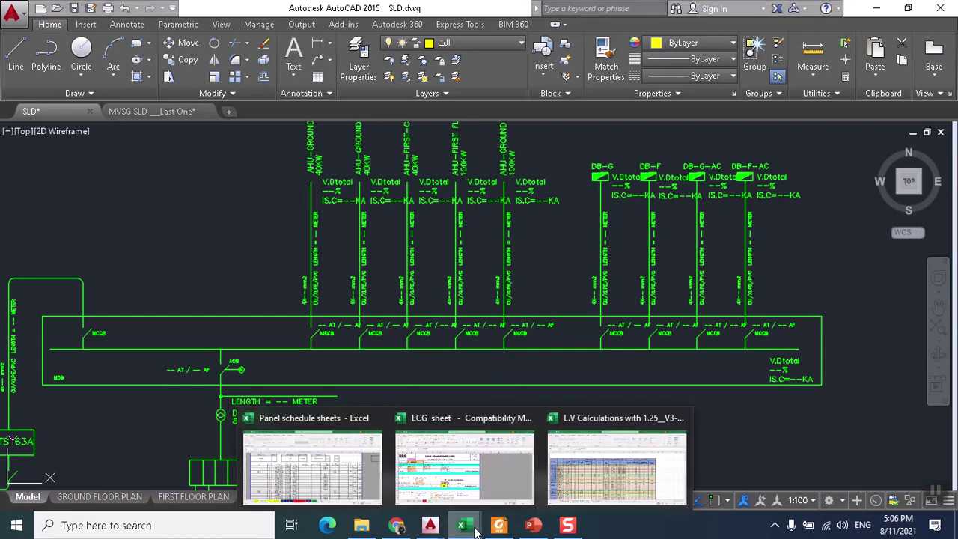
left_click(352, 483)
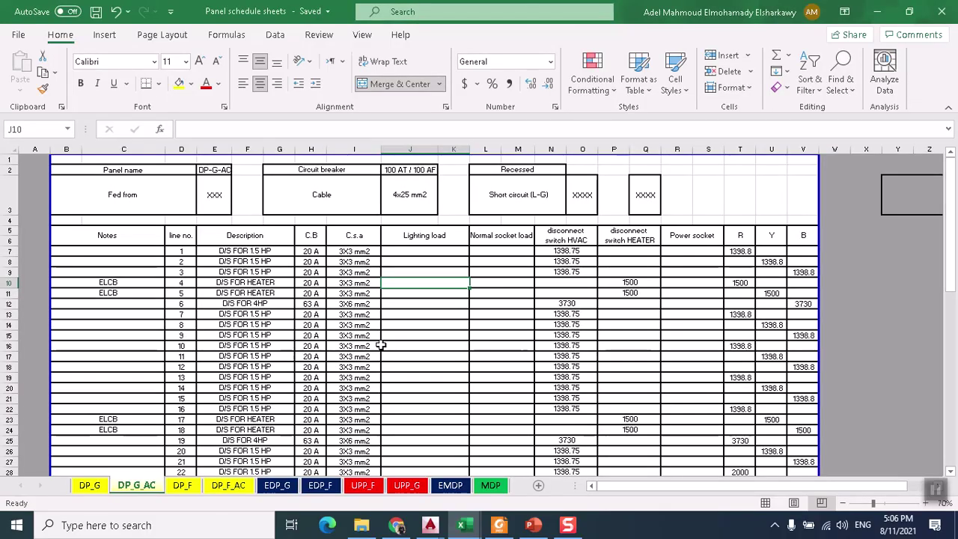
left_click(90, 485)
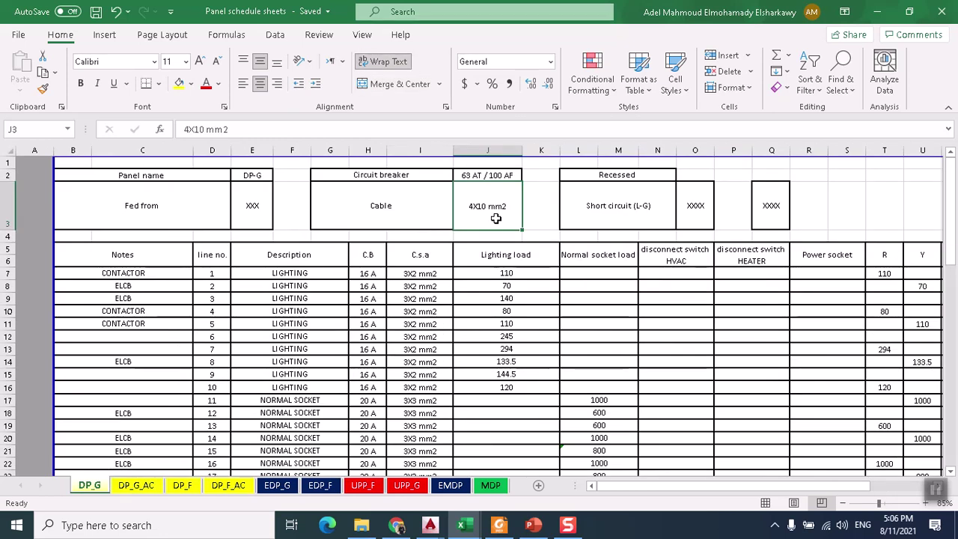
scroll(493, 303, "down", 3)
scroll(492, 303, "down", 1)
scroll(494, 304, "up", 4)
scroll(494, 322, "down", 3)
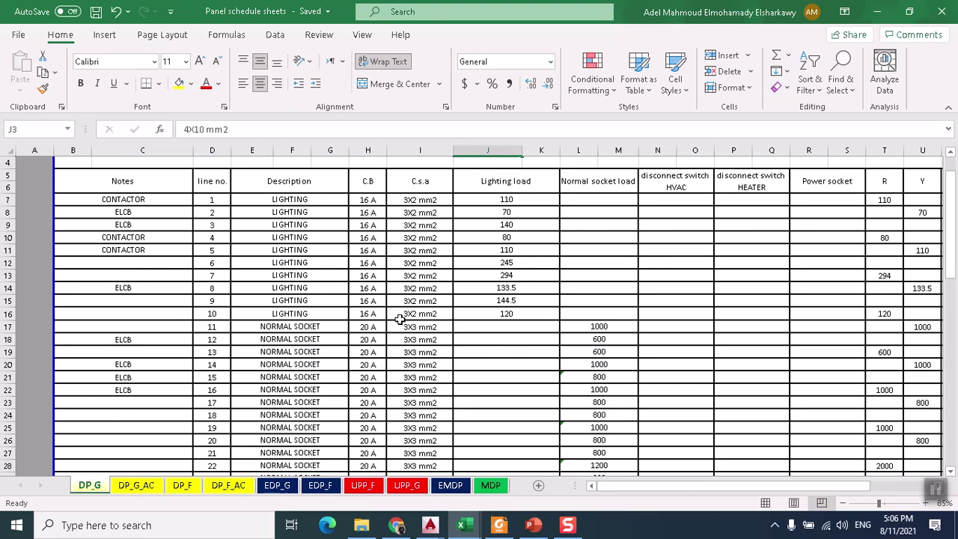
- Review the DP_G sheet's circuits, connected loads, demand factors and total demand load at 75% zoom, ending back at the panel header
scroll(494, 327, "down", 10)
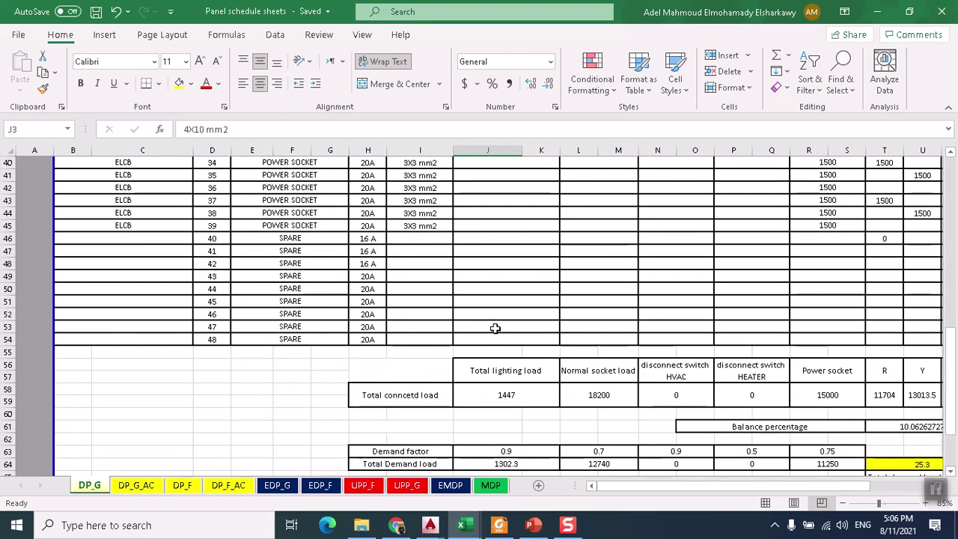
scroll(499, 327, "down", 2)
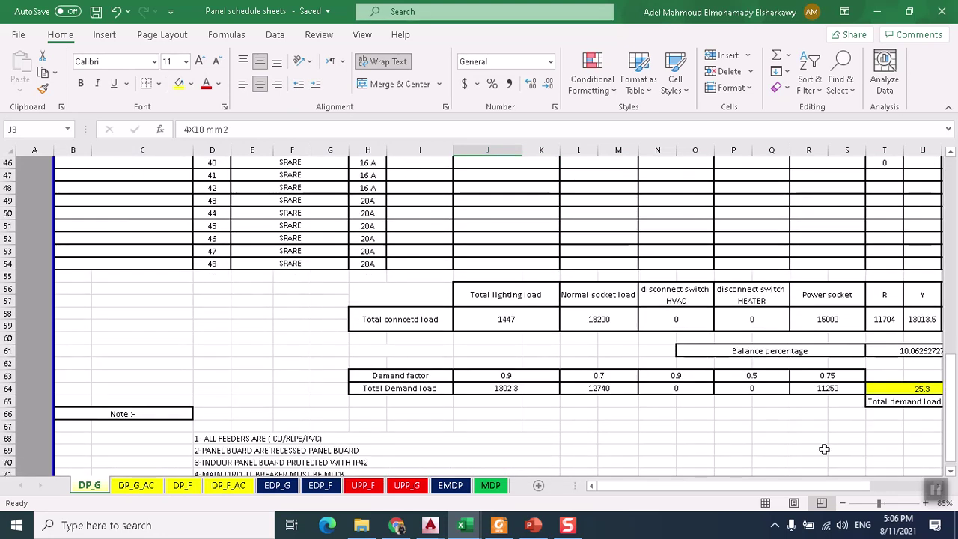
left_click_drag(786, 490, 854, 492)
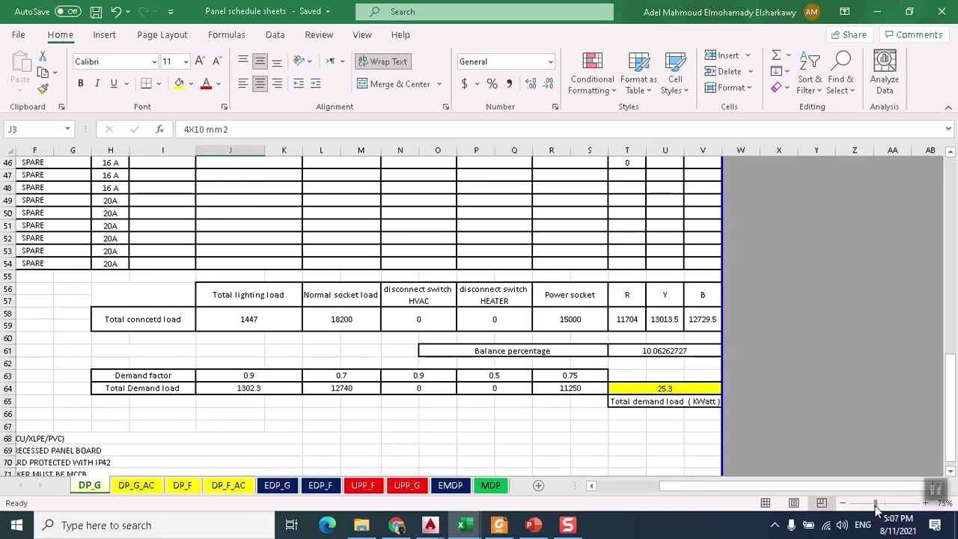
left_click_drag(877, 509, 874, 507)
left_click(650, 487)
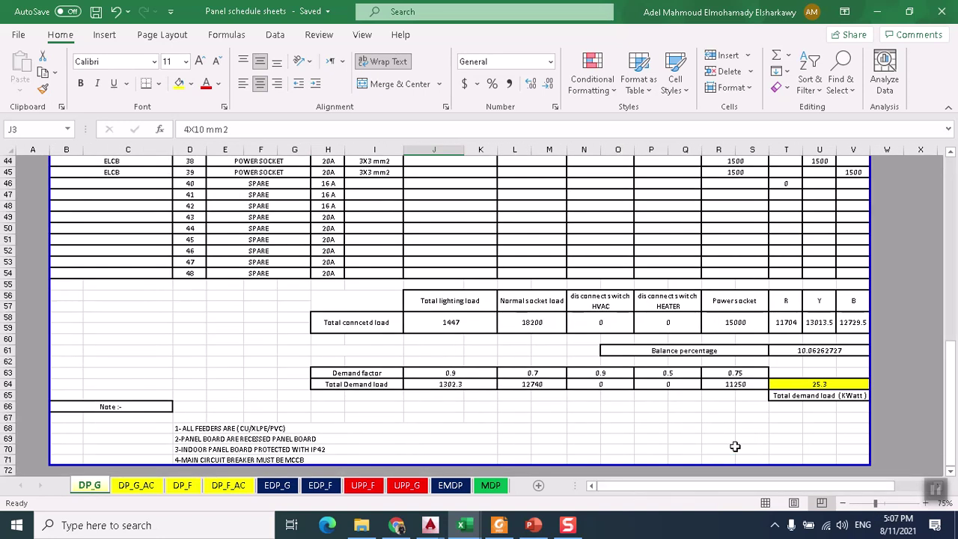
scroll(699, 424, "up", 13)
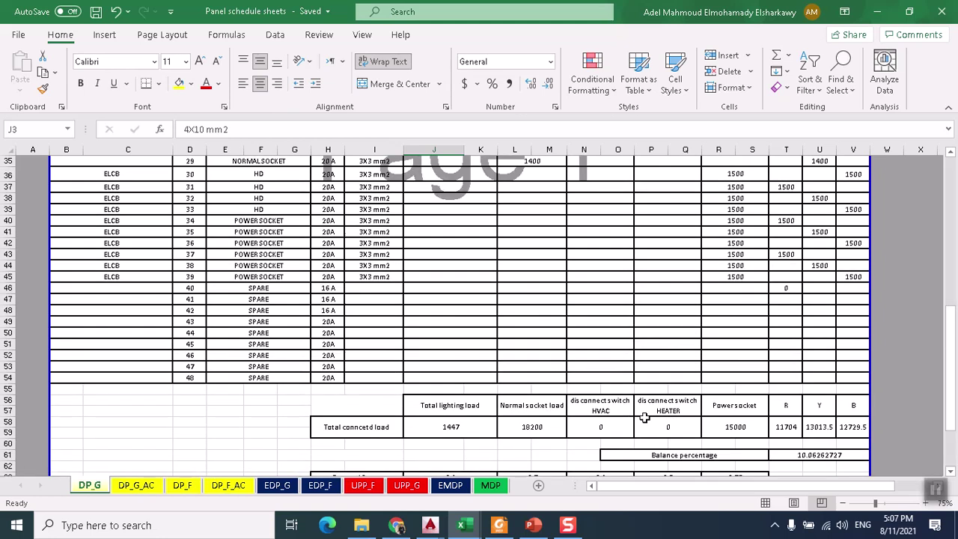
scroll(585, 393, "up", 2)
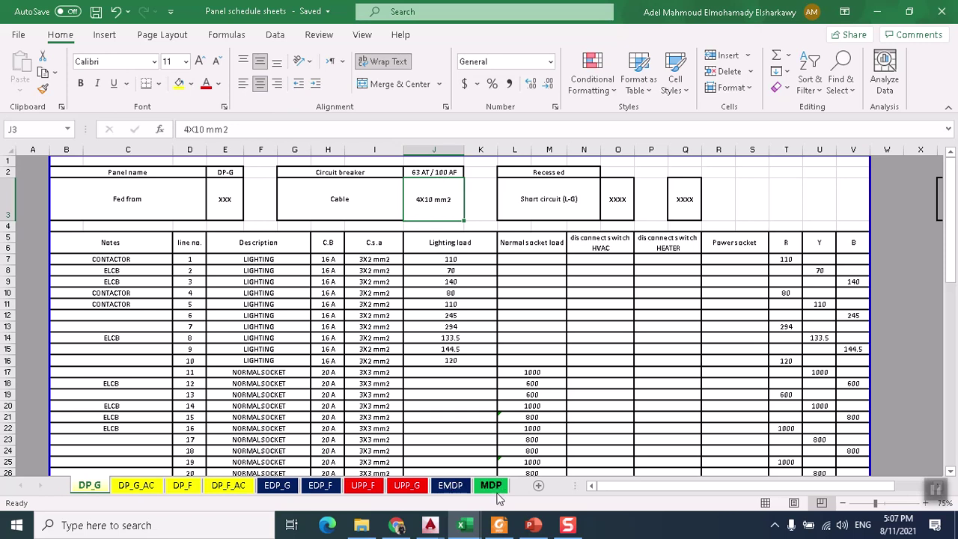
- Switch back to the SLD drawing in AutoCAD and set the trip rating of the DB-G feeder's MCCB label to 63 AT
mouse_move(430, 525)
left_click(382, 477)
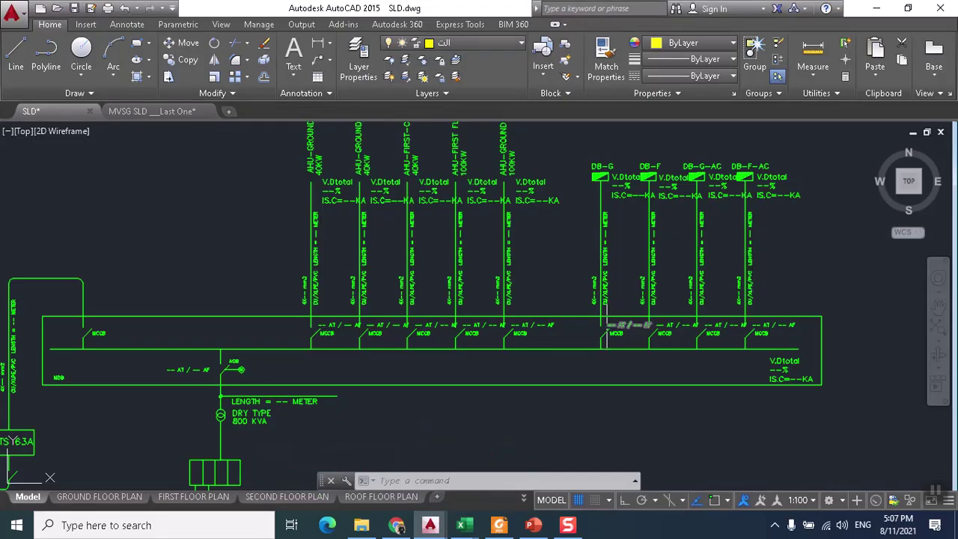
scroll(514, 379, "up", 4)
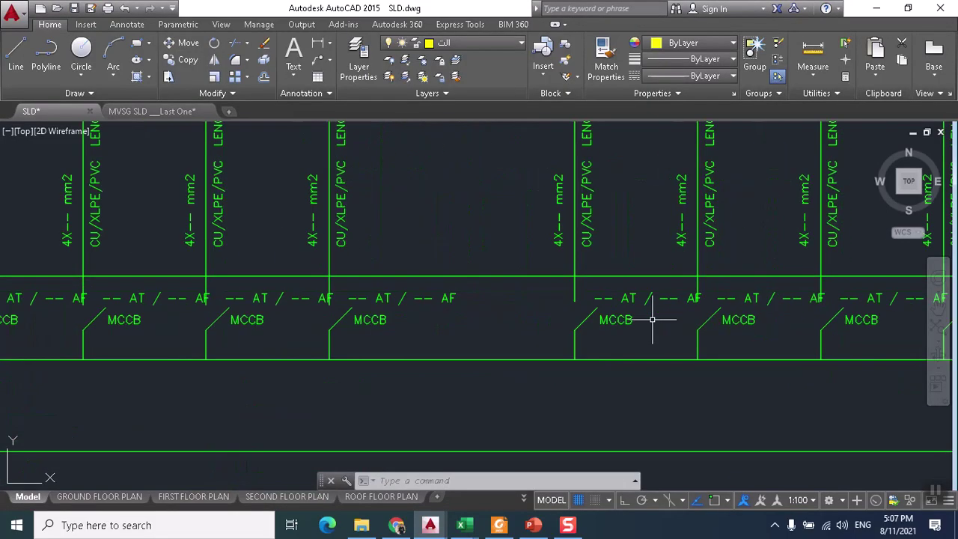
scroll(605, 285, "up", 3)
left_click(595, 299)
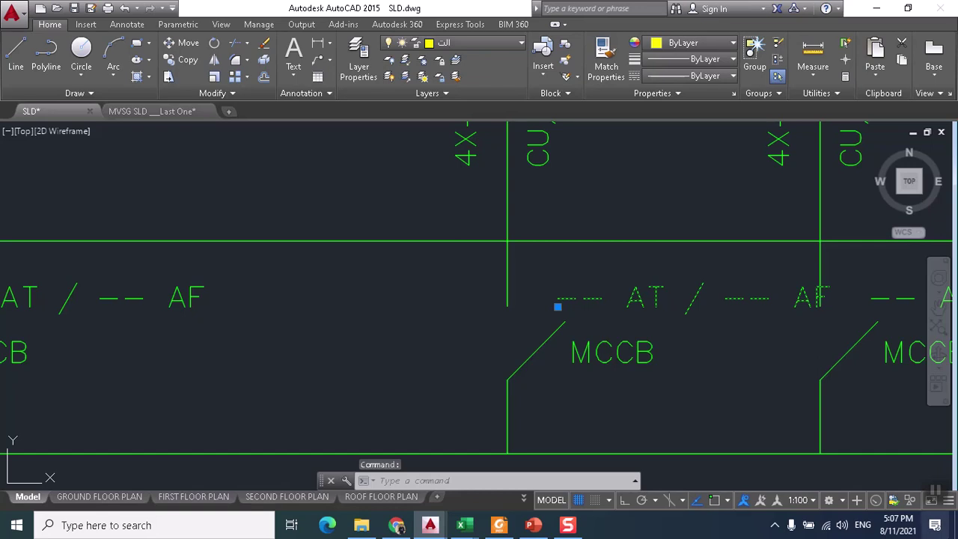
scroll(345, 435, "down", 2)
double_click(509, 356)
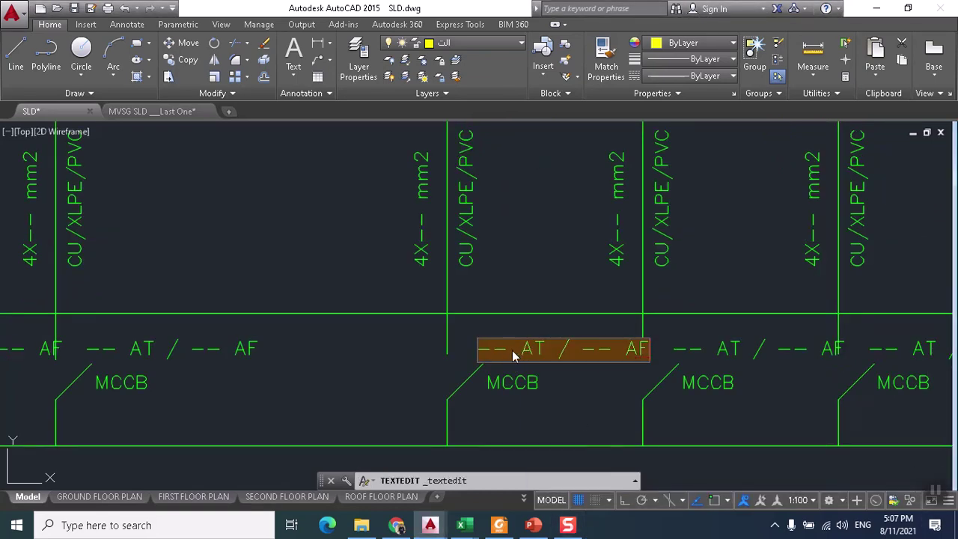
left_click(511, 349)
key("BackSpace")
key("BackSpace")
type("63")
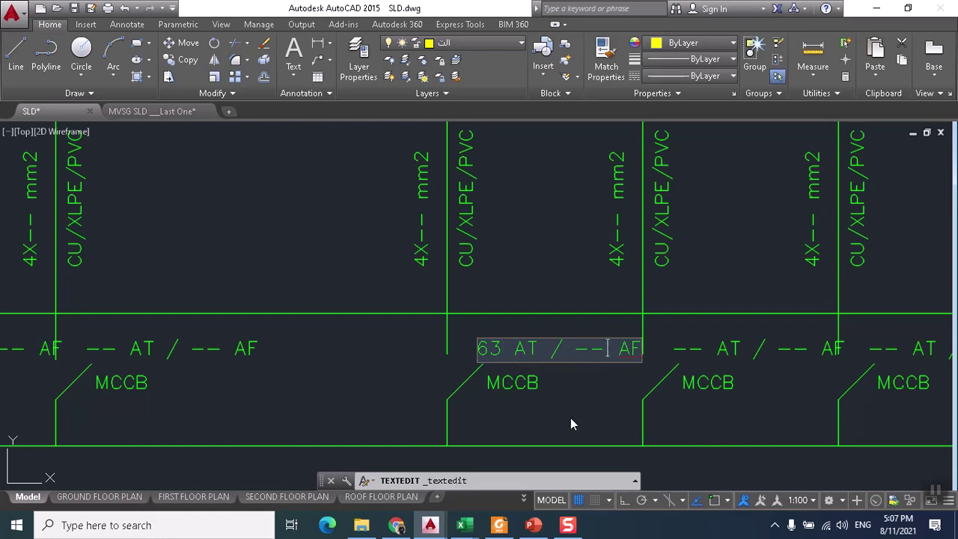
- Set the frame rating in the same DB-G breaker label to 100 AF and finish the text edit
key("BackSpace")
key("BackSpace")
type("100")
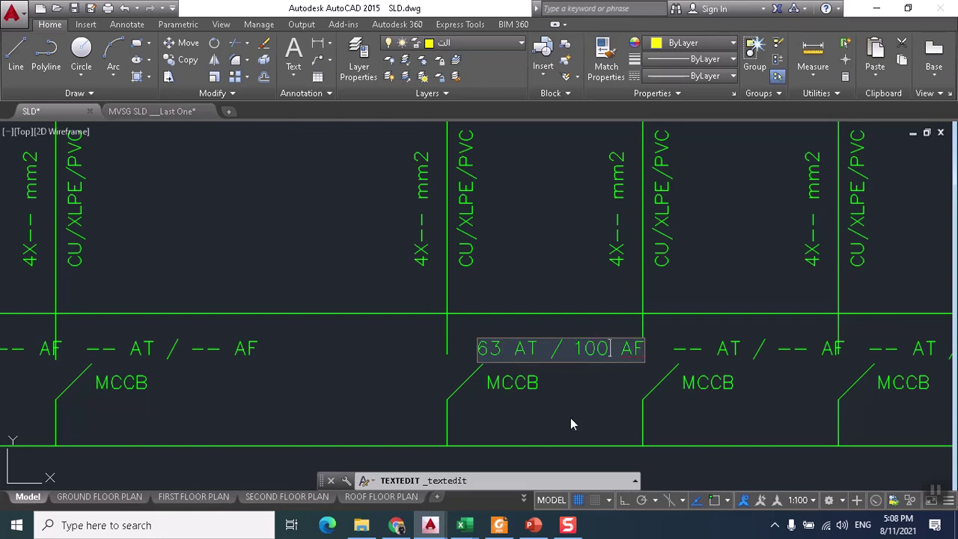
key("Escape")
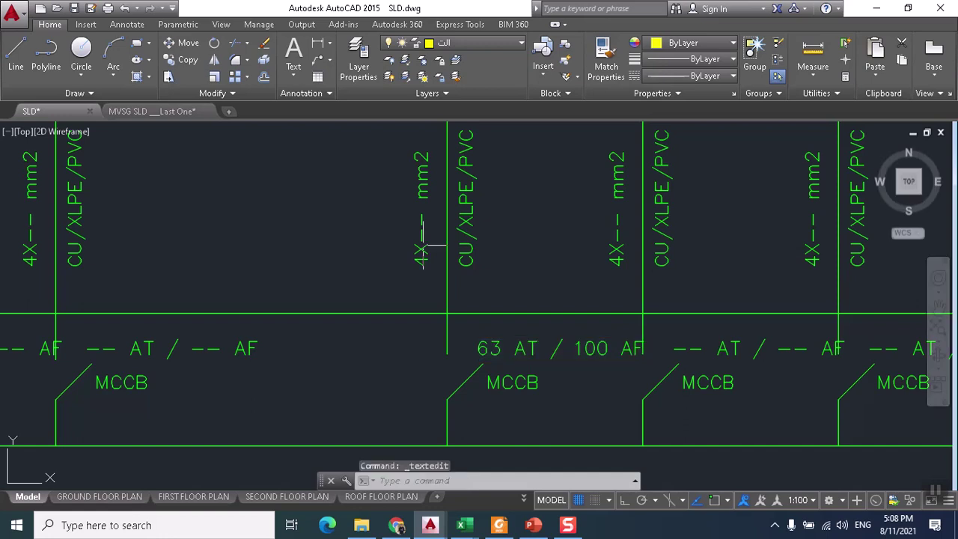
- Change the cable size label beside the DB-G feeder to 4X10 mm2
left_click(420, 243)
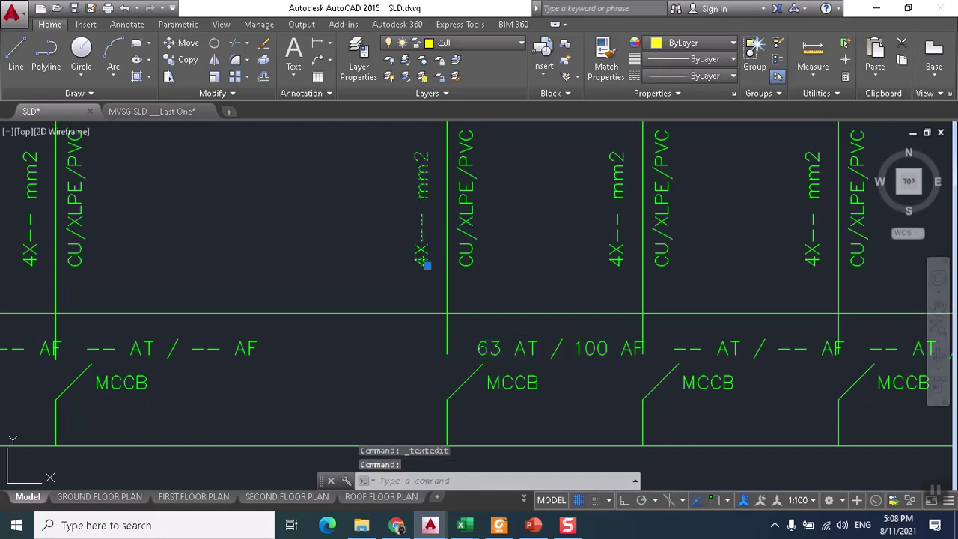
double_click(421, 241)
left_click(481, 262)
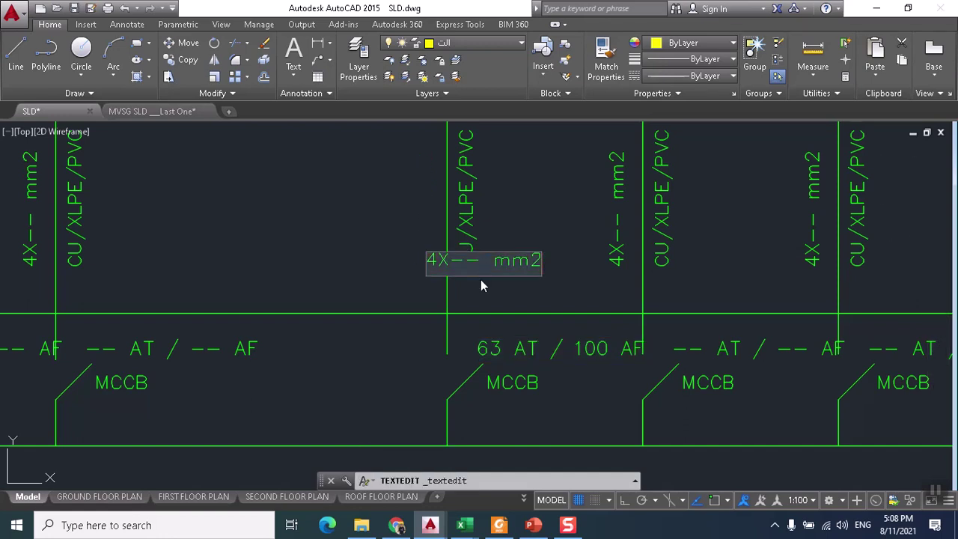
key("BackSpace")
key("BackSpace")
type("10")
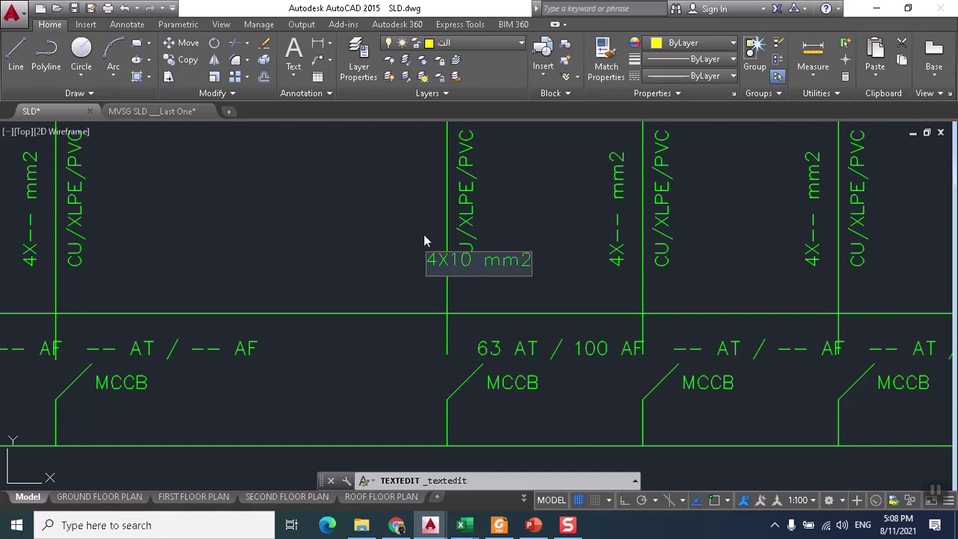
left_click(481, 279)
scroll(461, 273, "down", 3)
mouse_move(422, 257)
left_mouse_down()
mouse_move(460, 364)
mouse_move(482, 327)
left_mouse_up()
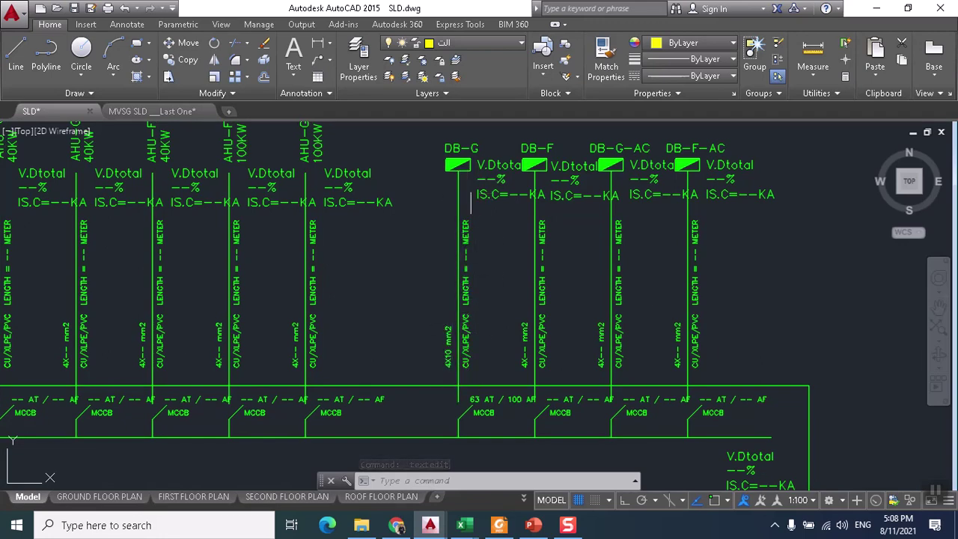
scroll(464, 163, "up", 4)
scroll(487, 419, "down", 5)
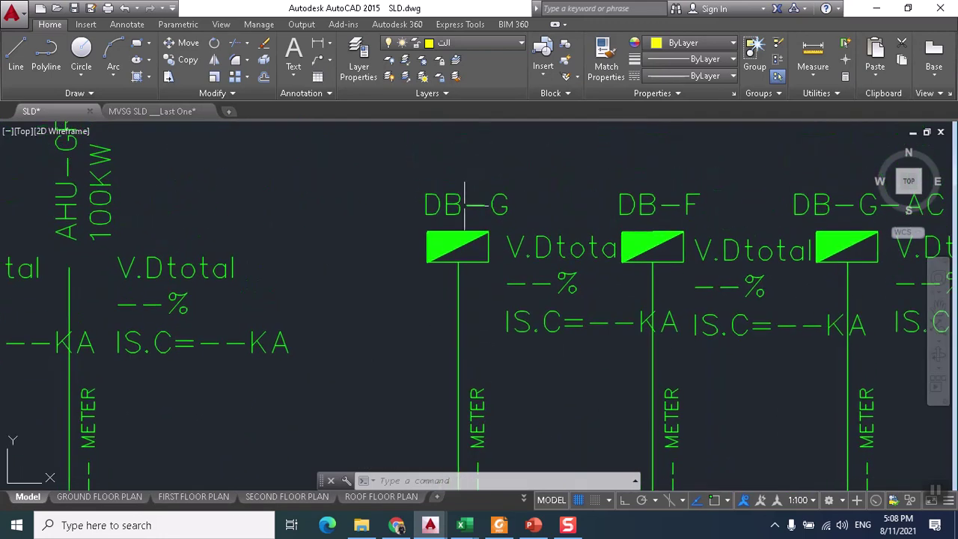
- Look over the voltage drop, short-circuit and cable length placeholders on the DB feeders, ending in the ECG sheet workbook in Excel
left_click_drag(490, 426, 515, 290)
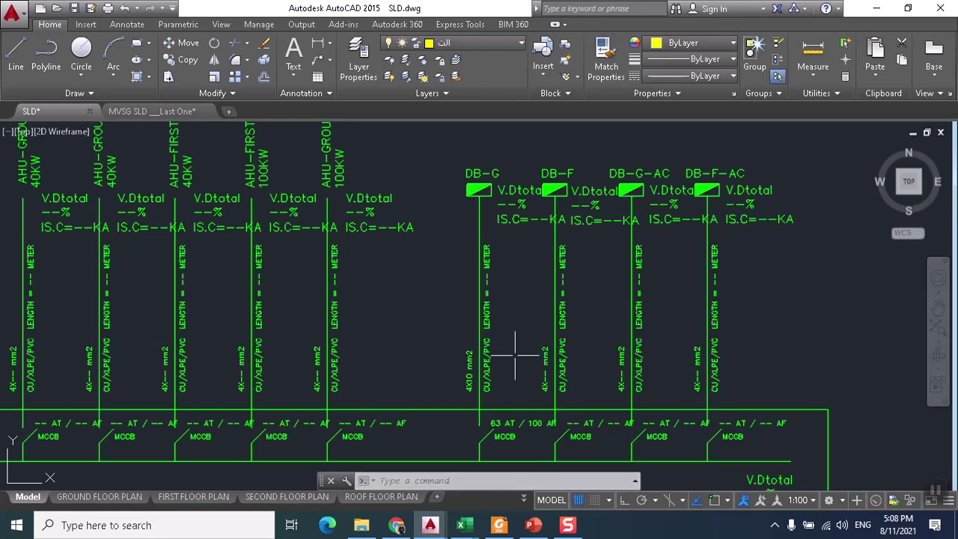
left_click_drag(516, 372, 517, 340)
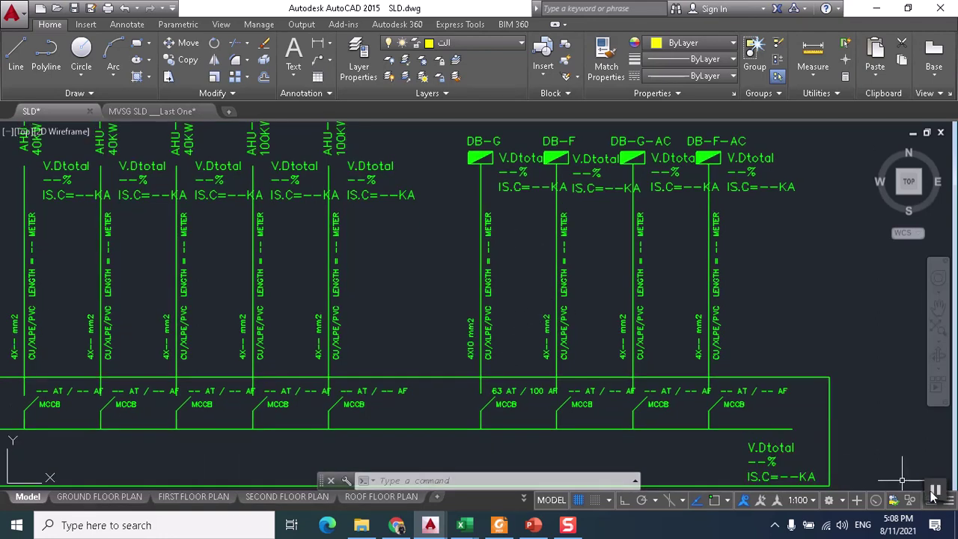
key("alt+Tab")
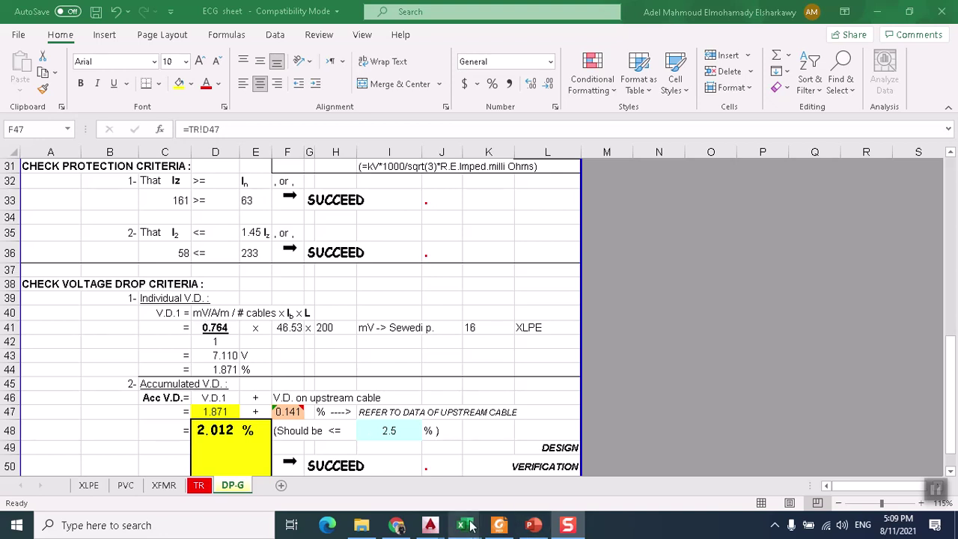
- Switch to POWER CABLES.pdf in Foxit PDF Reader and examine the voltage drop tables for single core and multi core L.V. cables
left_click(499, 525)
left_click_drag(953, 182, 951, 202)
scroll(614, 304, "down", 15)
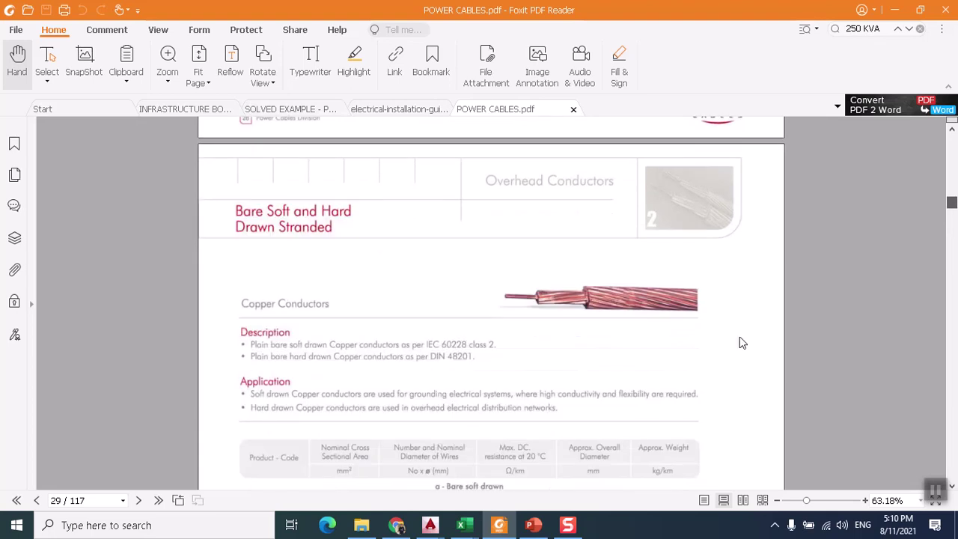
scroll(716, 360, "up", 20)
scroll(716, 360, "up", 5)
scroll(715, 360, "down", 10)
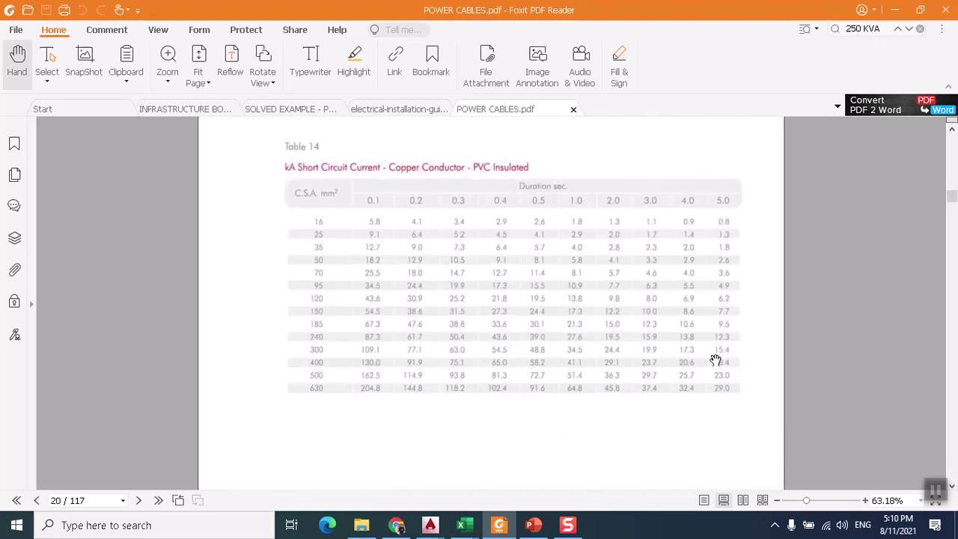
scroll(715, 360, "down", 15)
scroll(716, 360, "down", 15)
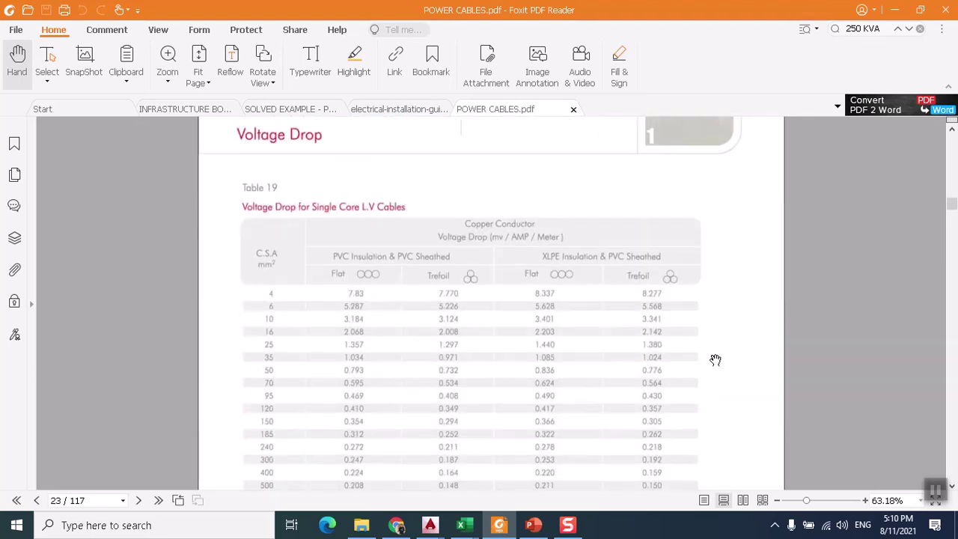
scroll(715, 361, "down", 1)
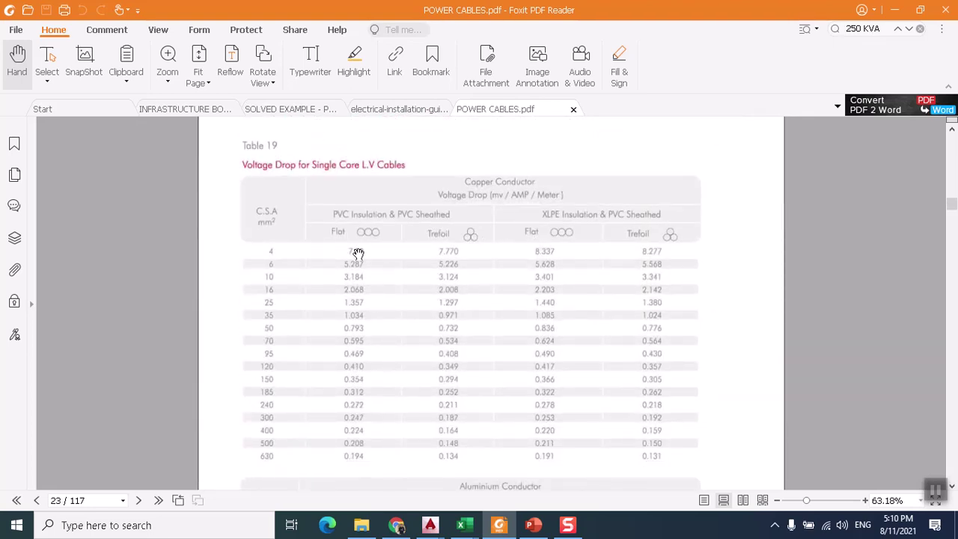
scroll(392, 249, "down", 7)
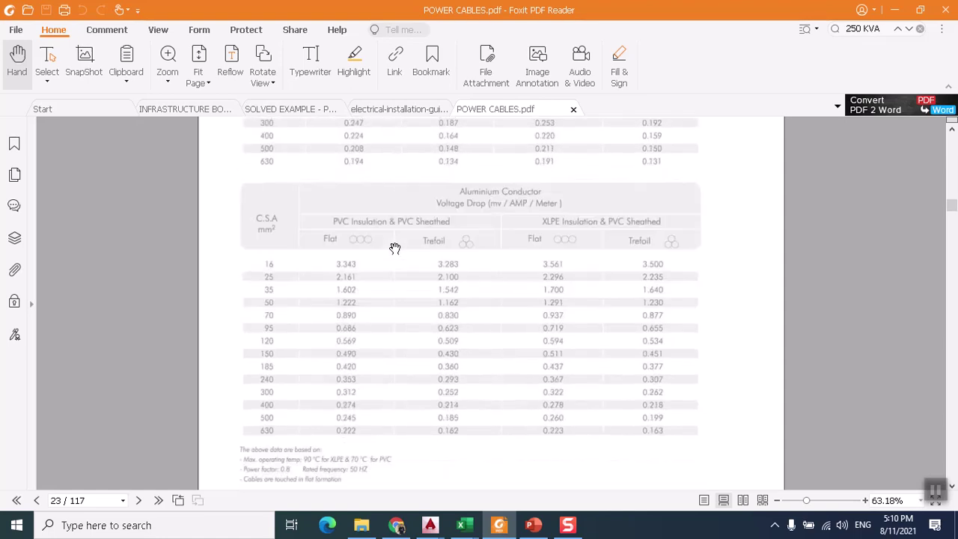
scroll(395, 249, "down", 13)
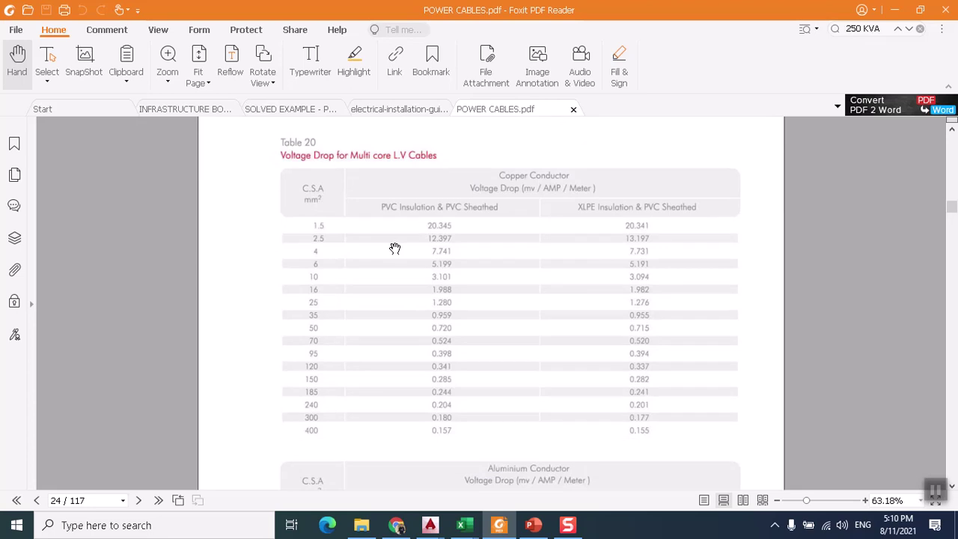
scroll(387, 218, "down", 1)
scroll(387, 218, "up", 1)
- Switch back to the ECG sheet workbook in Excel and review the DP-G sheet's voltage drop formula, short-circuit, cable sizing and breaker sizing sections
mouse_move(464, 525)
left_click(432, 503)
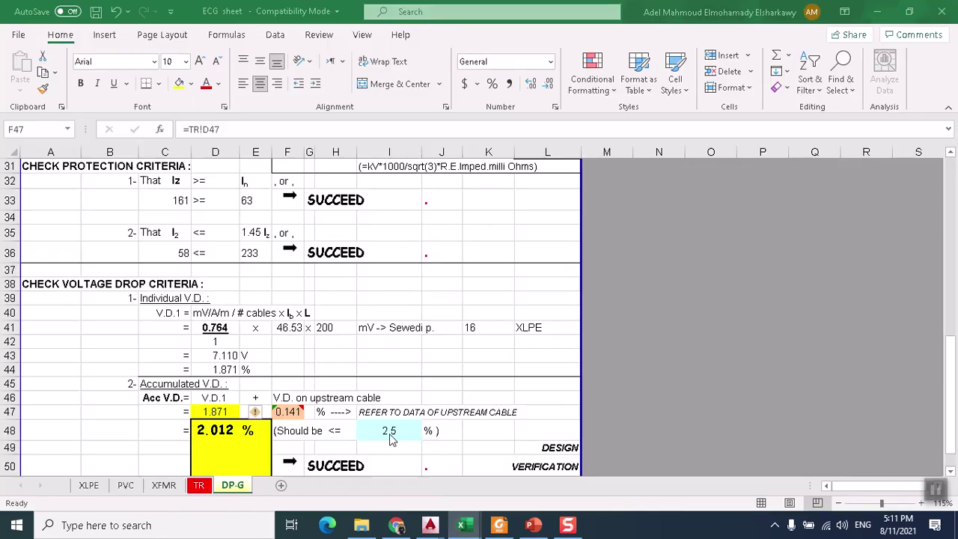
scroll(235, 351, "down", 2)
scroll(223, 296, "up", 2)
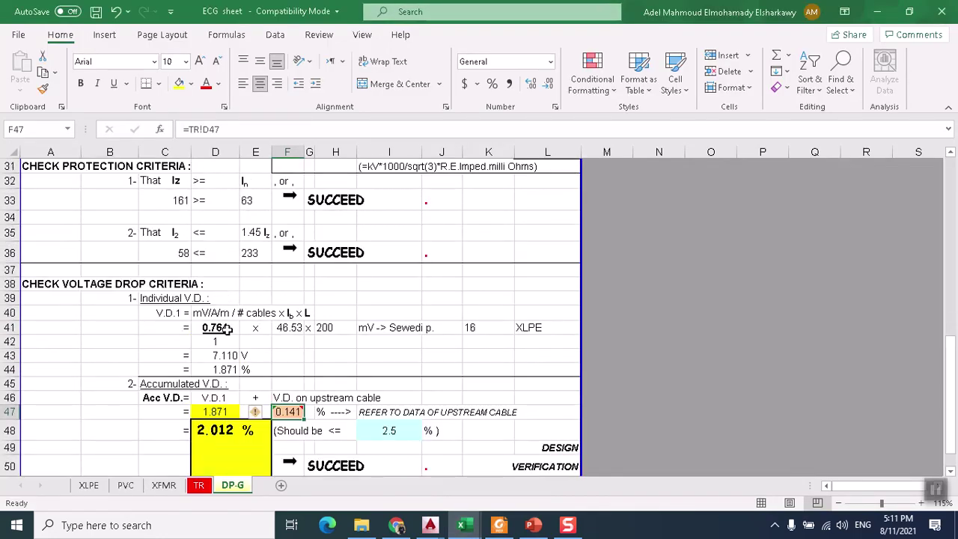
left_click_drag(184, 312, 298, 313)
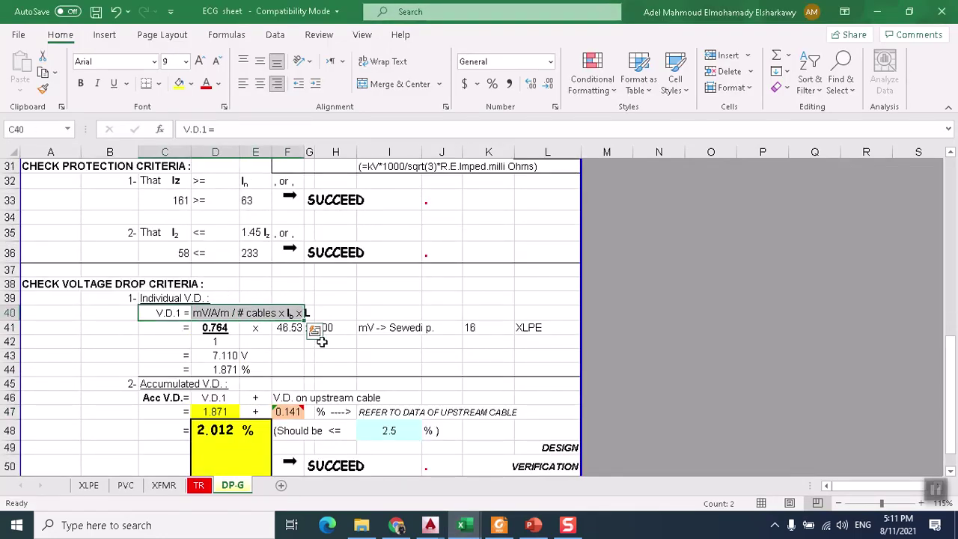
scroll(336, 380, "up", 3)
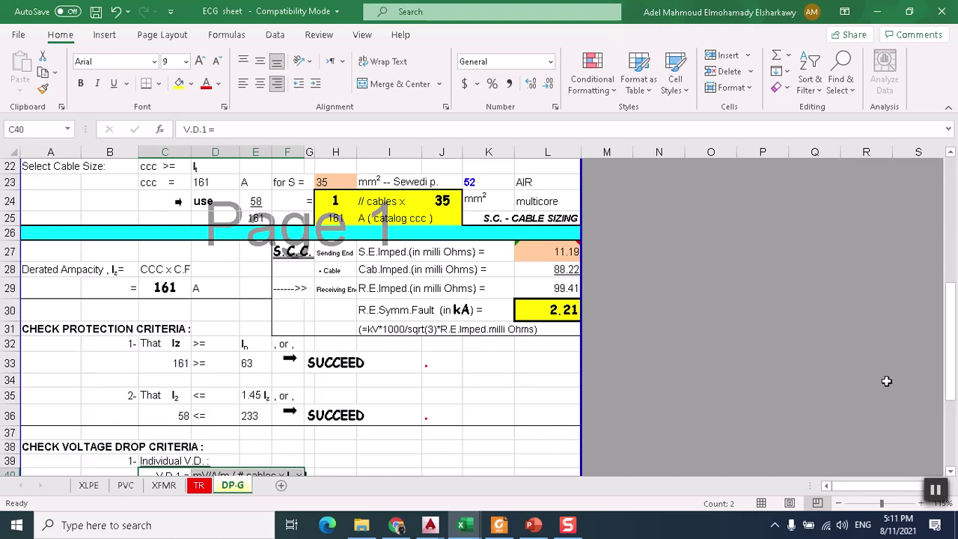
scroll(490, 334, "up", 3)
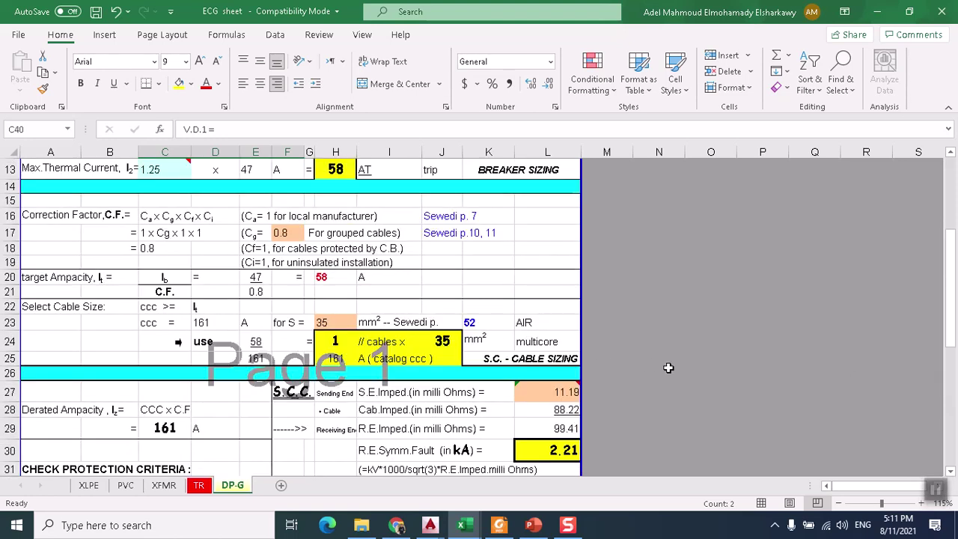
scroll(505, 419, "up", 1)
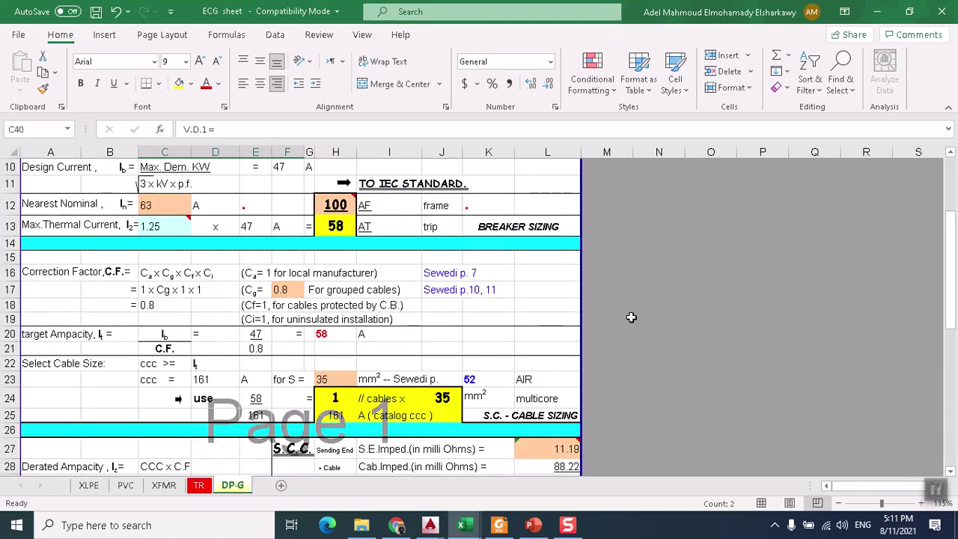
- Open the TR sheet at its header and check the From and To destinations of the F-MDB cable
left_click(203, 488)
left_click(232, 485)
scroll(308, 356, "up", 12)
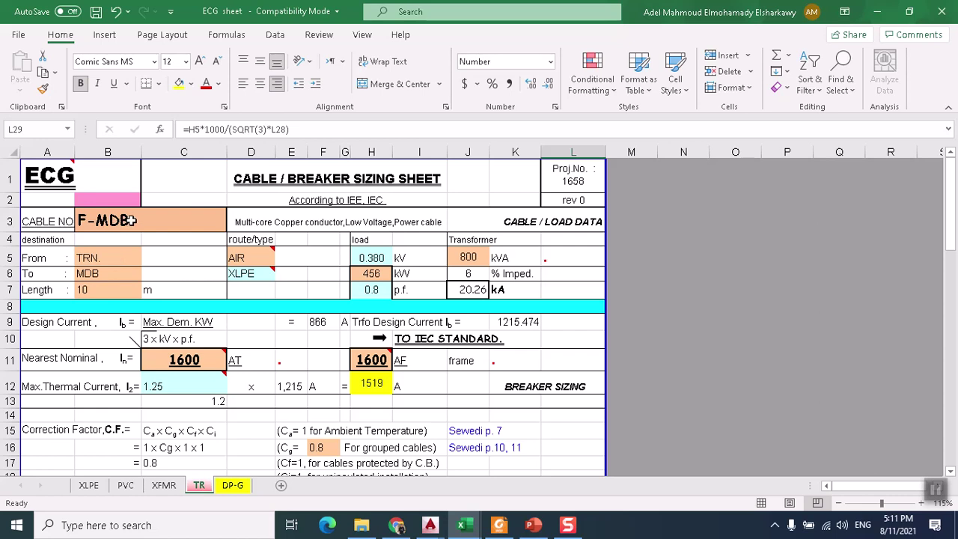
left_click(110, 257)
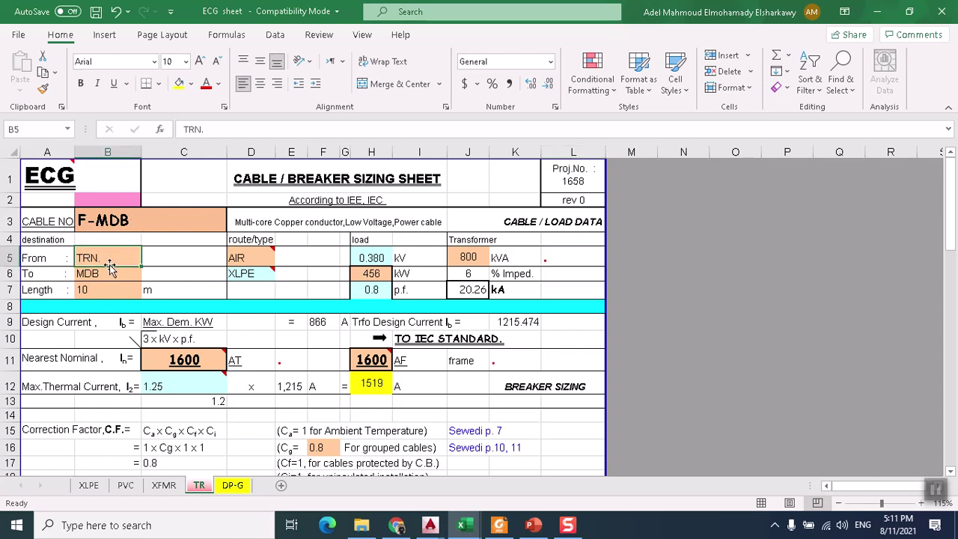
left_click(106, 274)
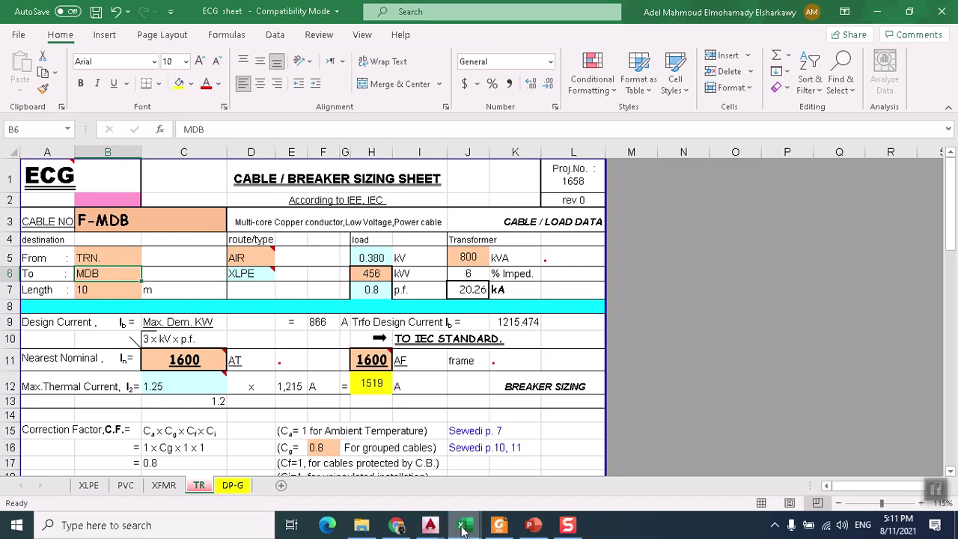
- Switch to the SLD drawing in AutoCAD and examine the transformer room and MDB layout on the ground floor plan
mouse_move(431, 525)
left_click(380, 461)
scroll(381, 461, "down", 6)
scroll(407, 337, "up", 3)
scroll(412, 356, "up", 8)
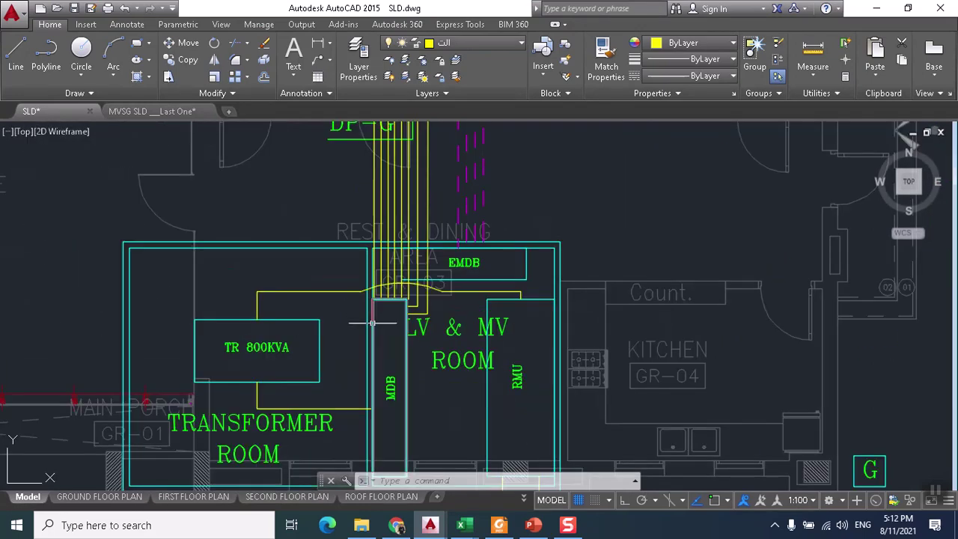
scroll(372, 321, "down", 3)
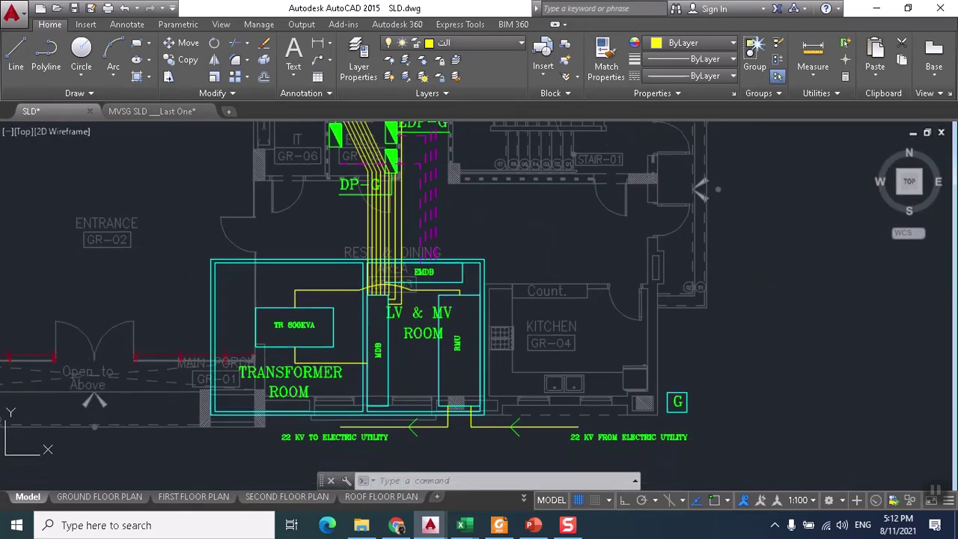
scroll(367, 322, "up", 2)
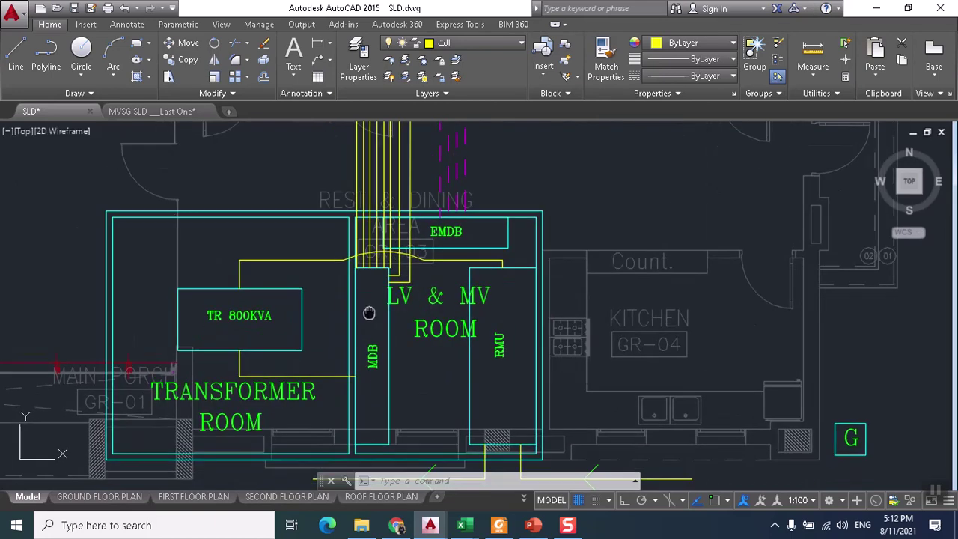
left_click_drag(364, 322, 372, 302)
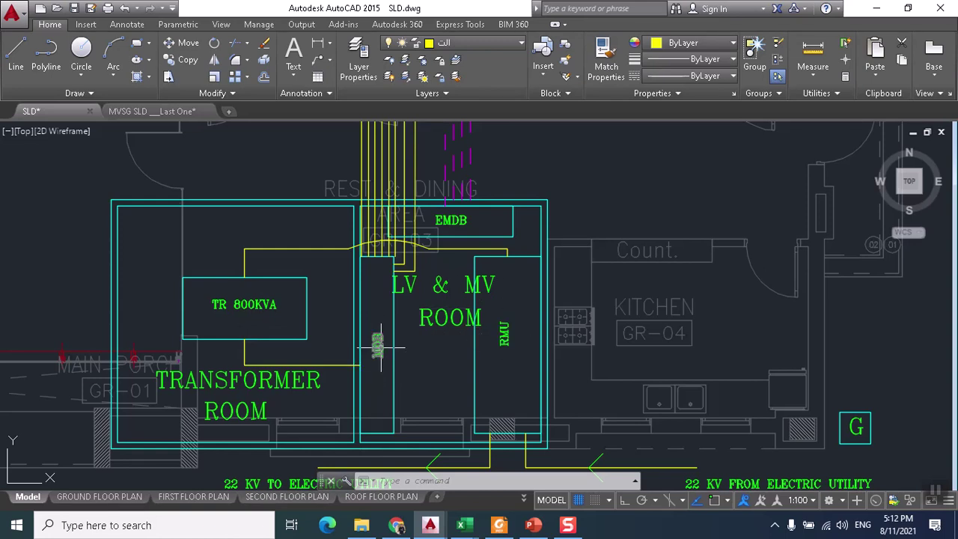
mouse_move(388, 319)
left_mouse_down()
mouse_move(400, 288)
mouse_move(401, 309)
left_mouse_up()
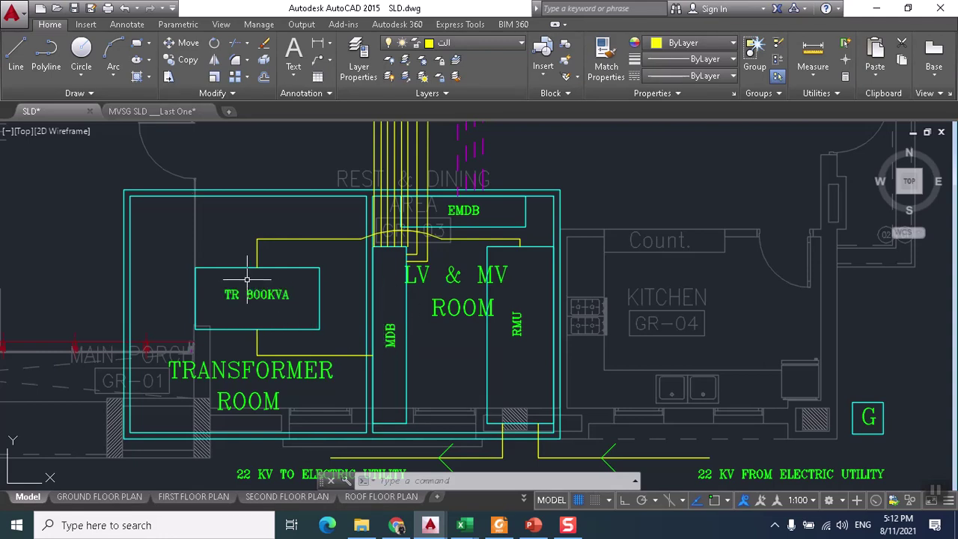
- Check the length of the cable polyline running from the 800KVA transformer to the MDB in its properties
left_click(333, 355)
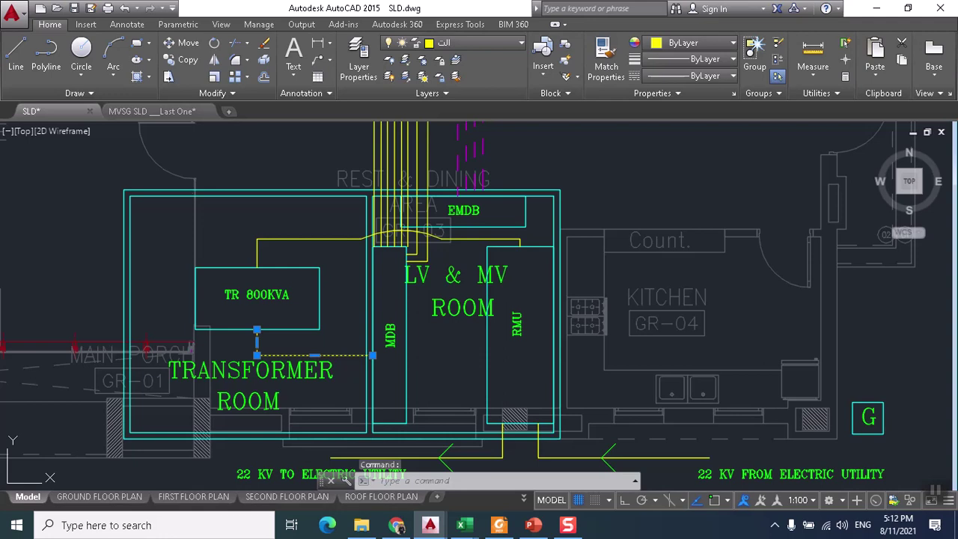
key("ctrl+1")
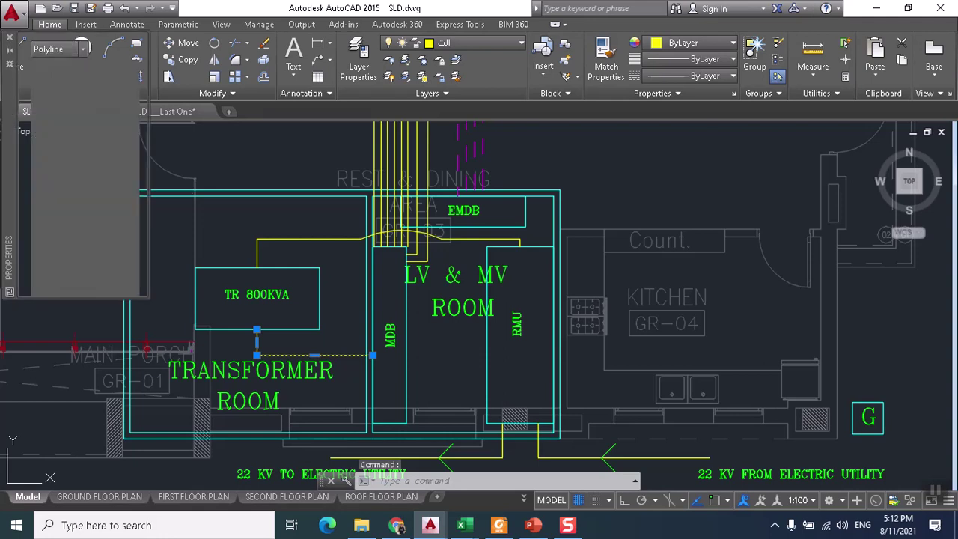
scroll(66, 184, "down", 3)
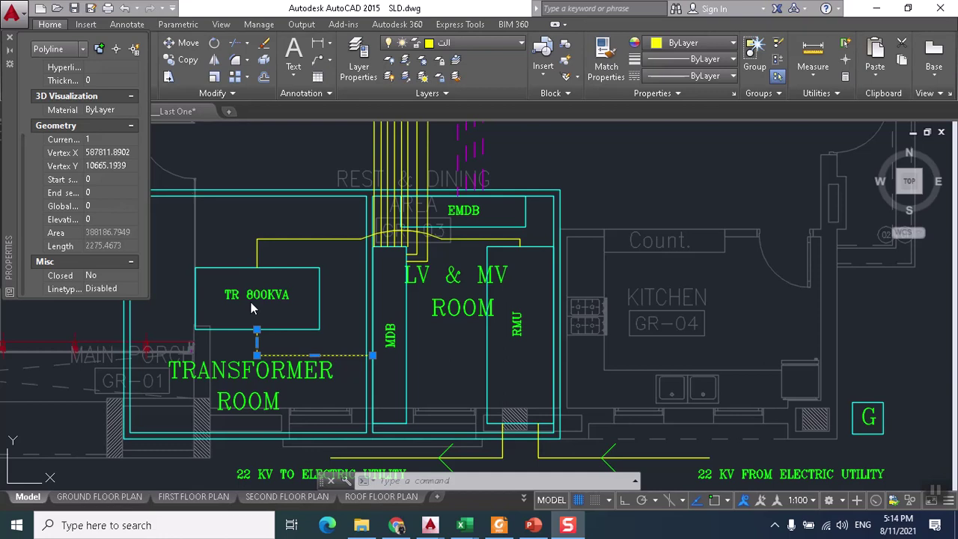
scroll(251, 307, "up", 2)
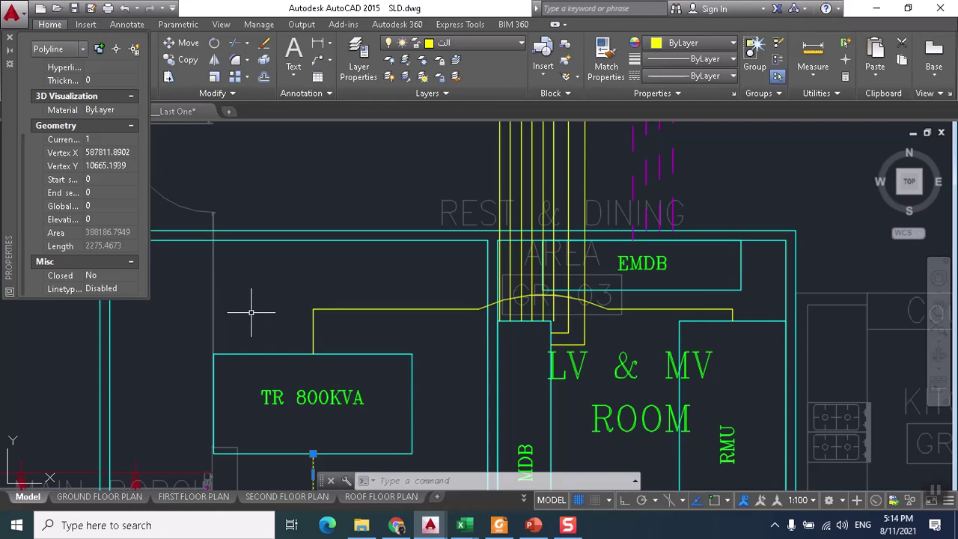
scroll(252, 313, "down", 3)
scroll(263, 300, "up", 1)
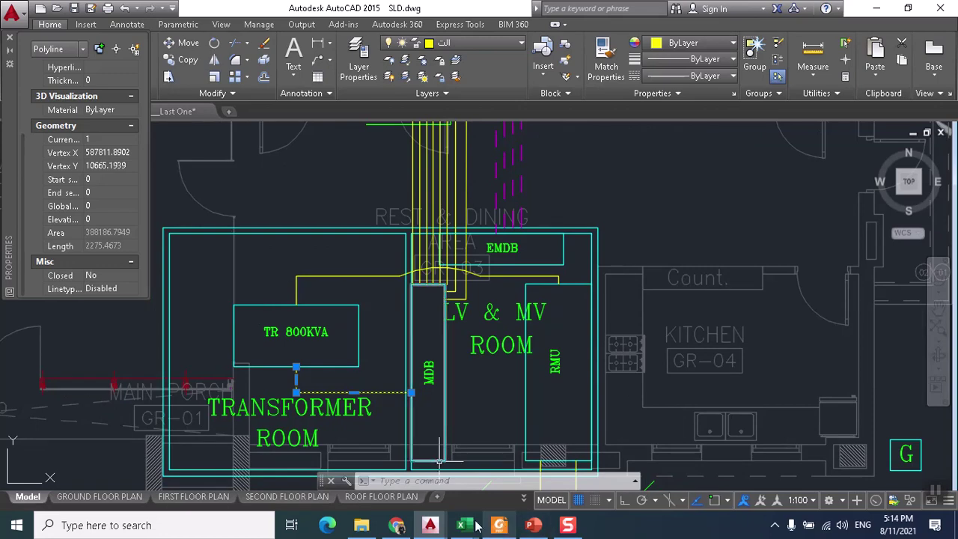
- Switch to the ECG sheet workbook in Excel and set the F-MDB cable's length to 8 m on the TR sheet
mouse_move(464, 524)
left_click(449, 475)
left_click(105, 289)
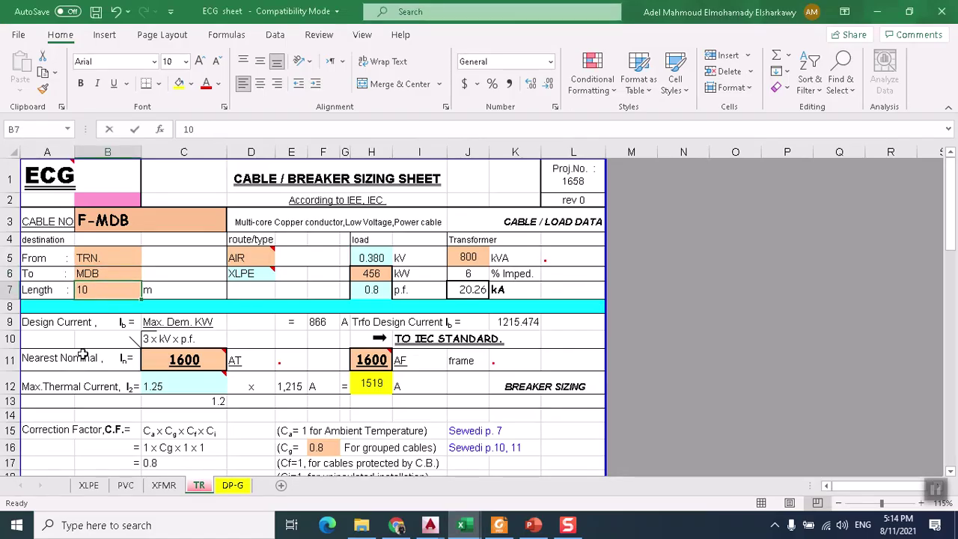
type("8")
key("Tab")
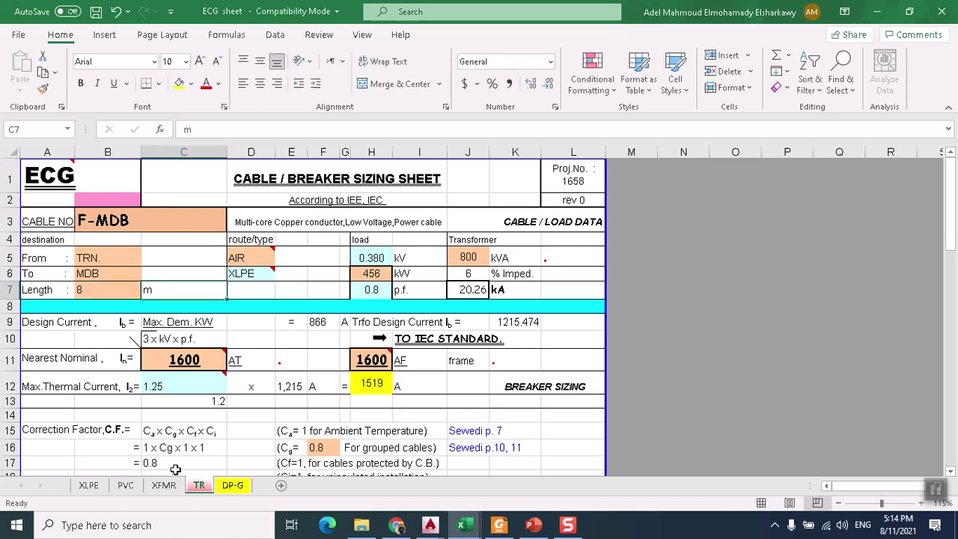
- Review the TR sheet's transformer rating, nominal breaker current and transformer design current formula
left_click(475, 258)
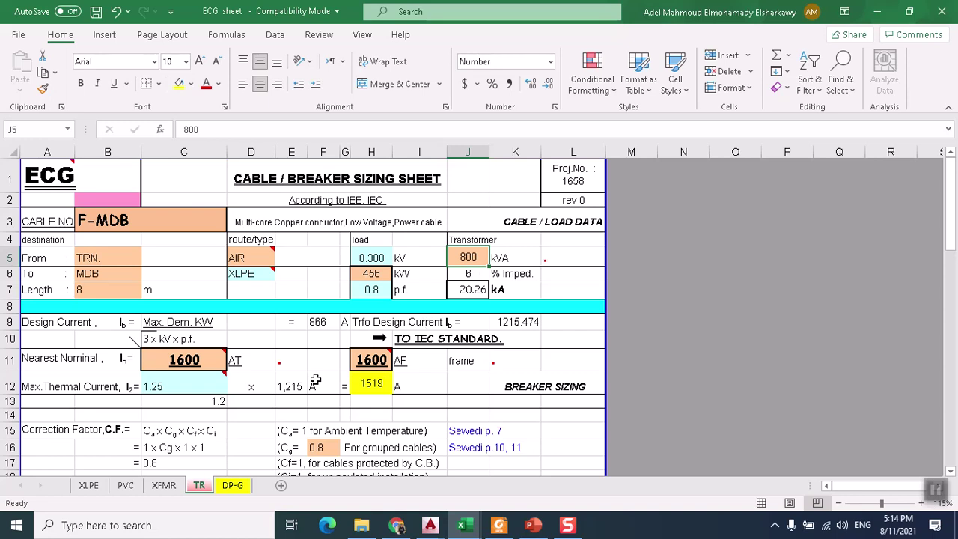
scroll(316, 379, "down", 1)
left_click(187, 286)
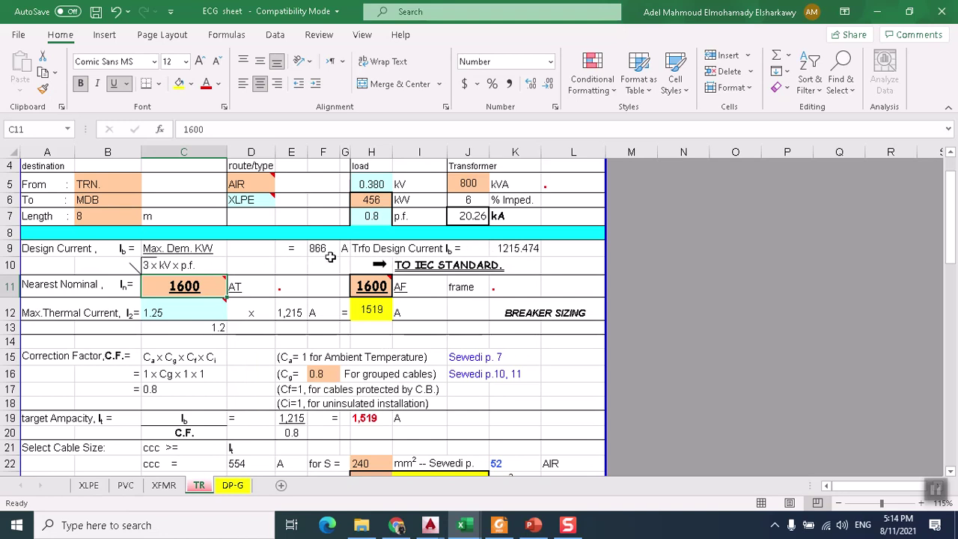
scroll(452, 258, "up", 1)
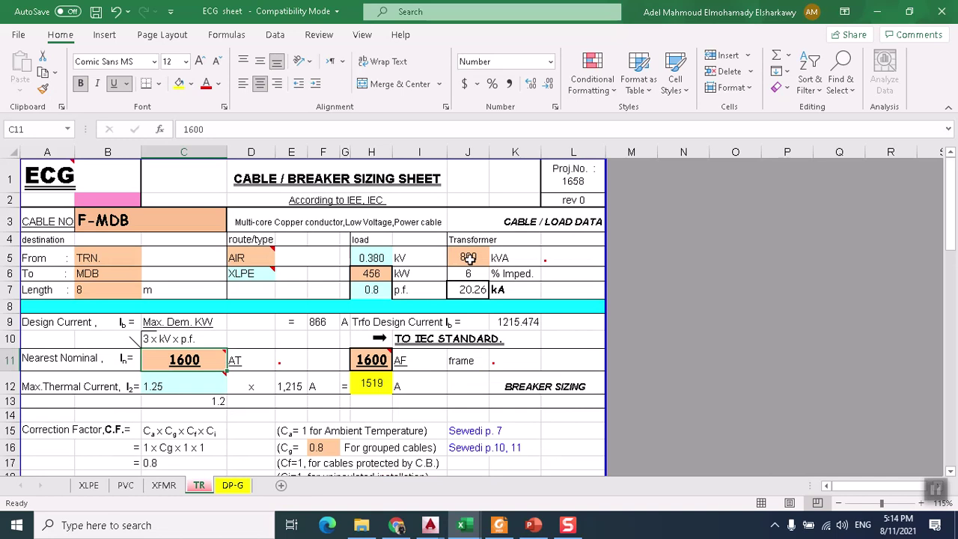
scroll(487, 264, "down", 1)
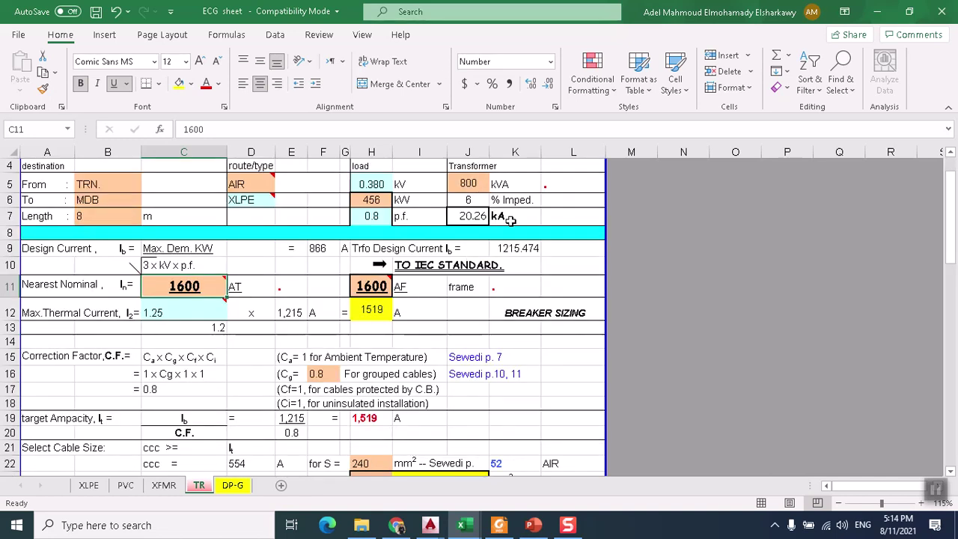
left_click(515, 249)
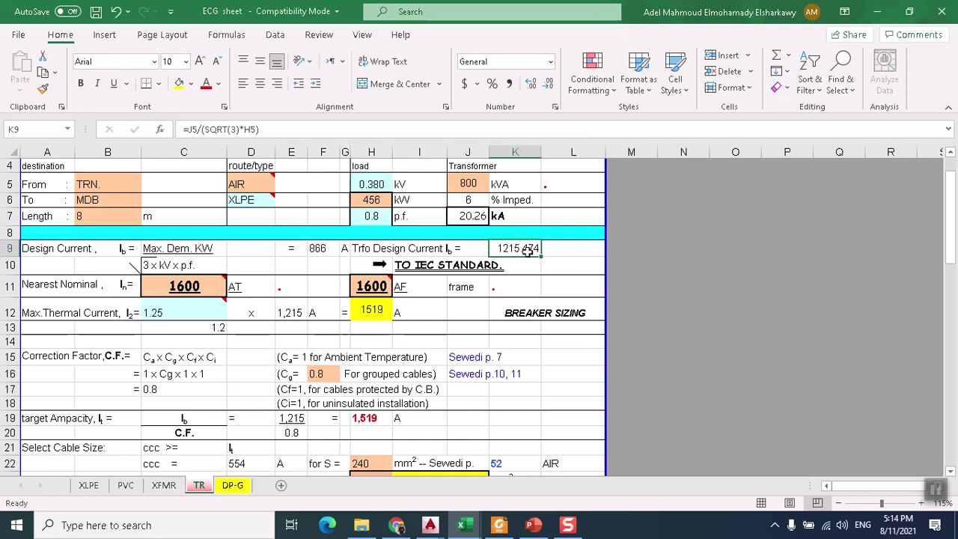
- Check the TR sheet's maximum thermal current formula and locate the MDB's incoming ACB in the SLD drawing in AutoCAD
left_click(385, 318)
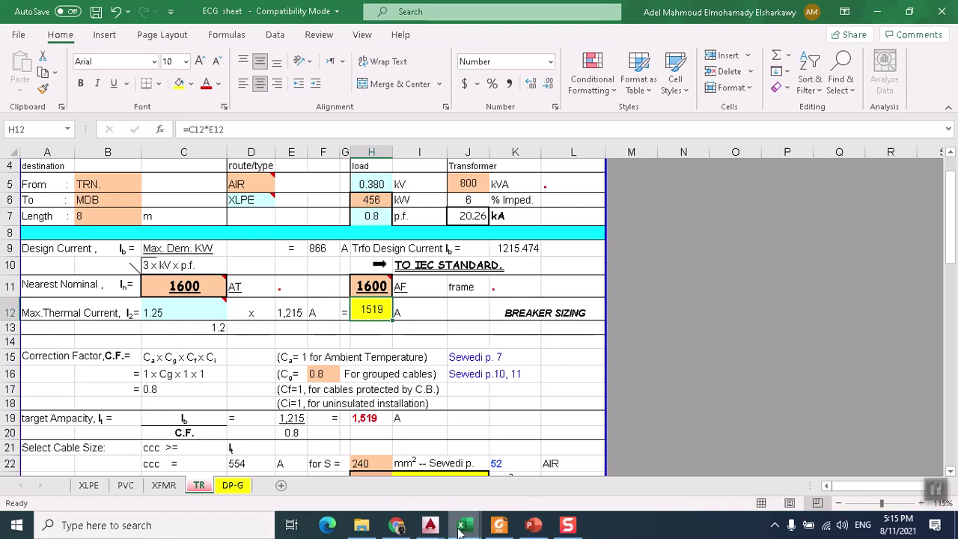
mouse_move(430, 525)
left_click(473, 469)
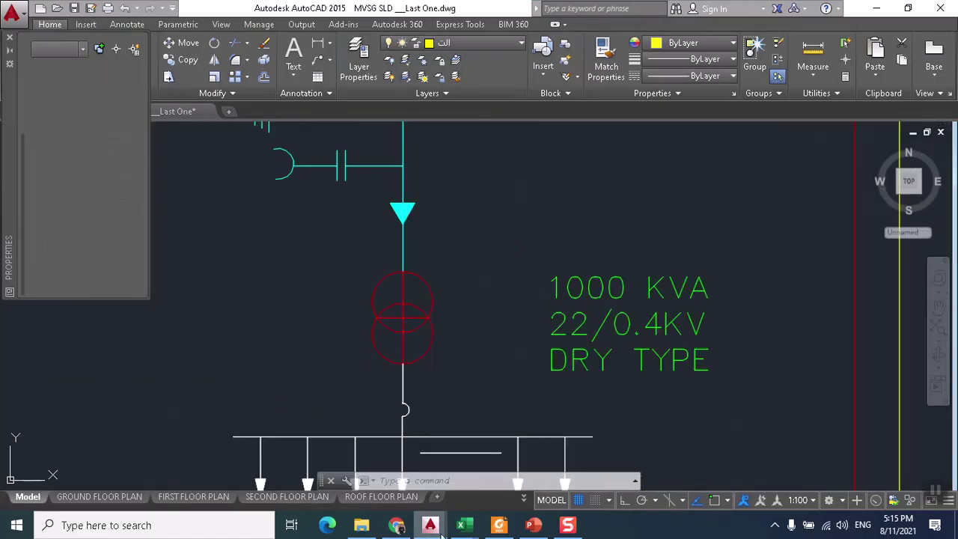
left_click(500, 460)
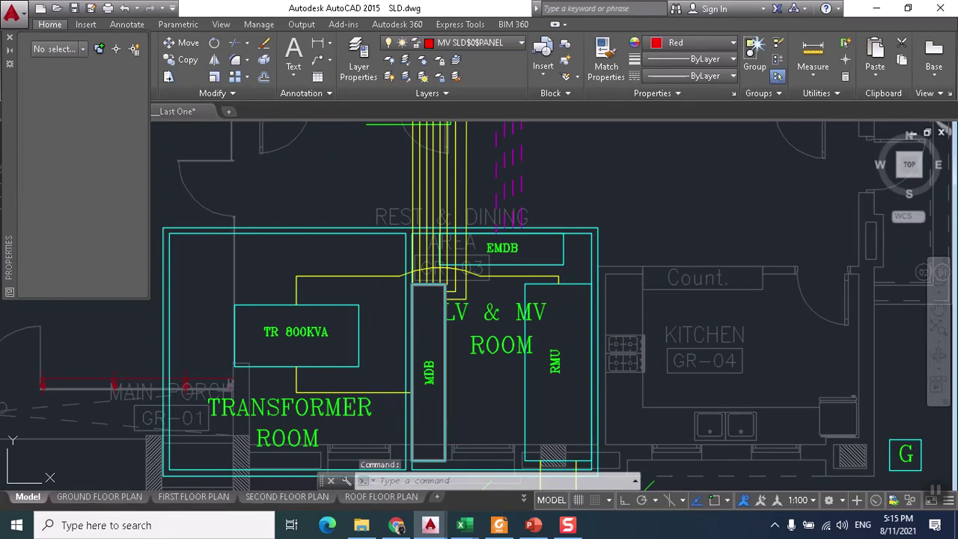
scroll(484, 385, "down", 5)
scroll(483, 393, "down", 2)
scroll(486, 386, "up", 8)
scroll(479, 305, "down", 2)
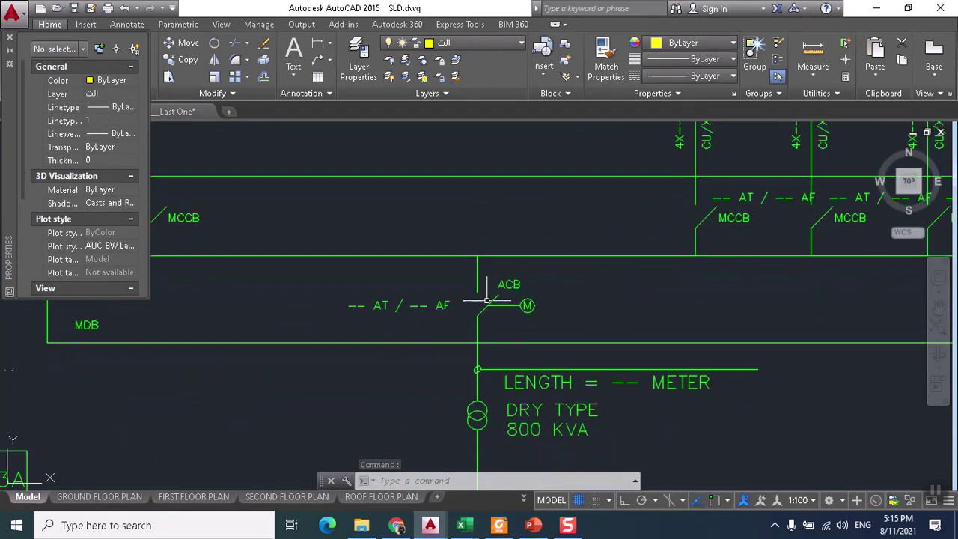
scroll(477, 303, "down", 2)
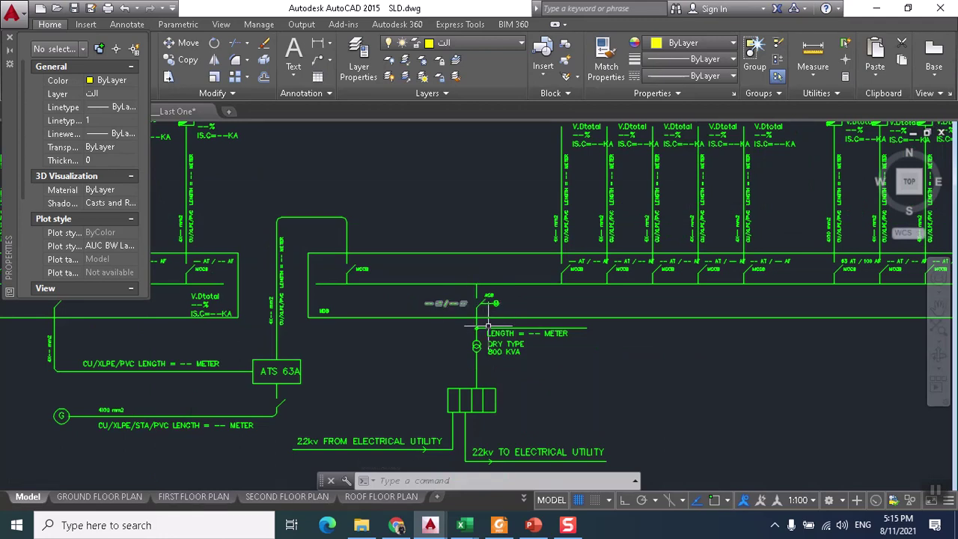
scroll(485, 325, "up", 6)
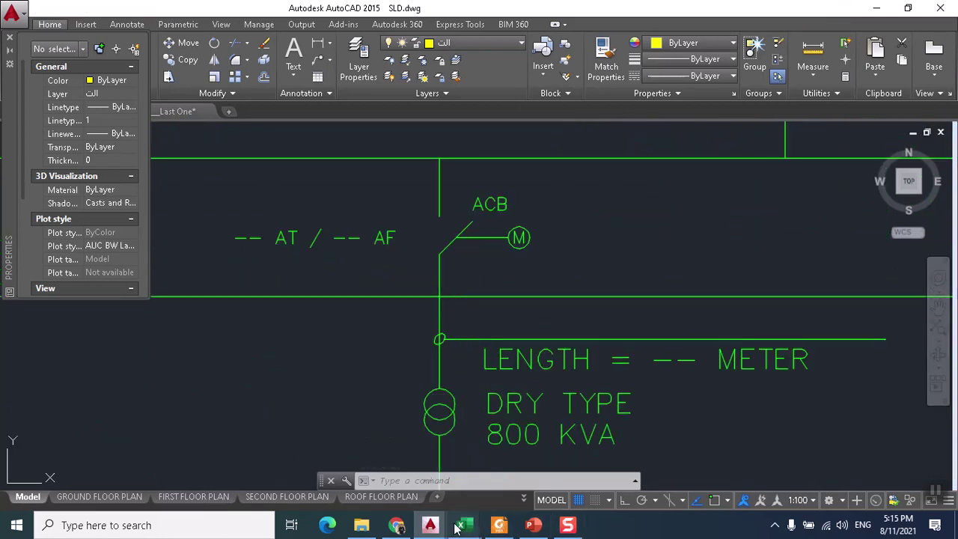
- Switch to the ECG sheet workbook in Excel and read the standard breaker ratings noted on the nominal current cell
mouse_move(464, 525)
left_click(467, 458)
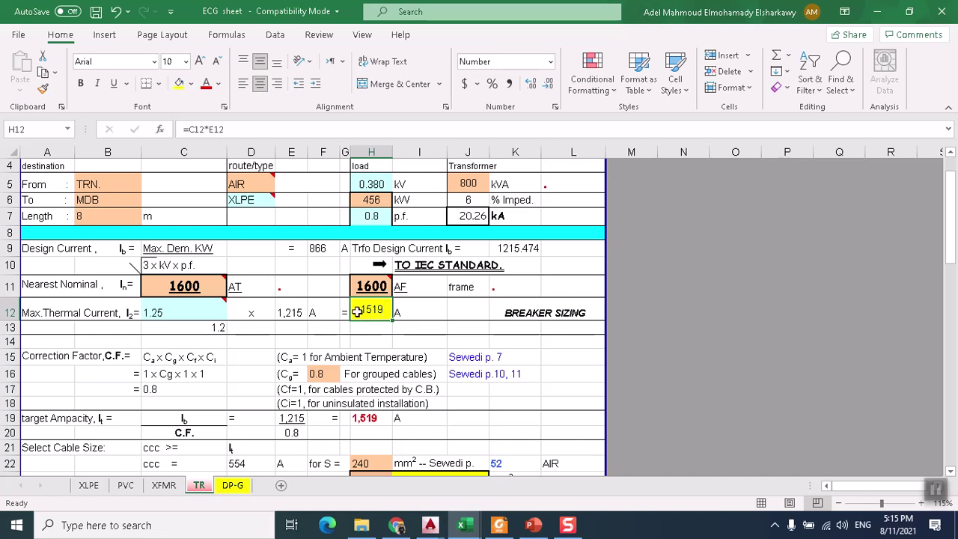
mouse_move(208, 290)
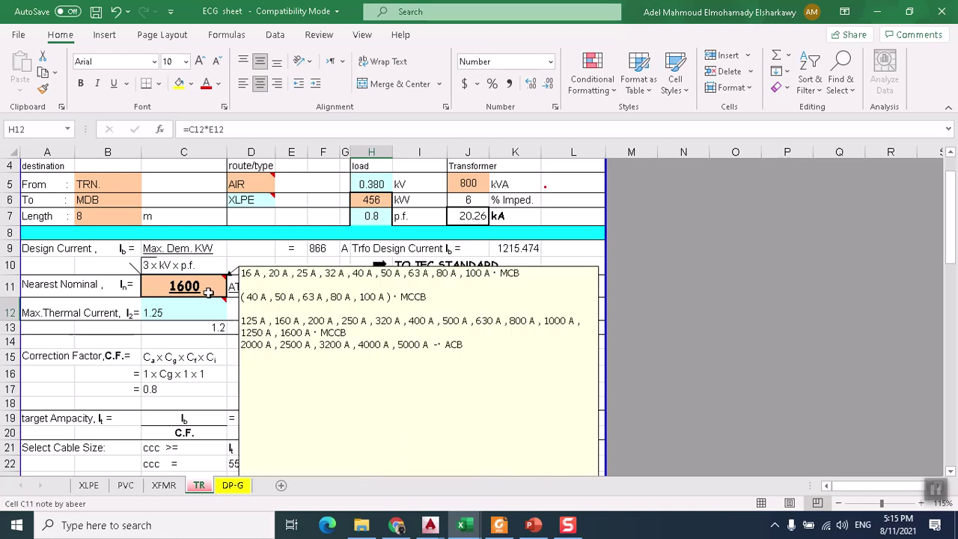
mouse_move(372, 286)
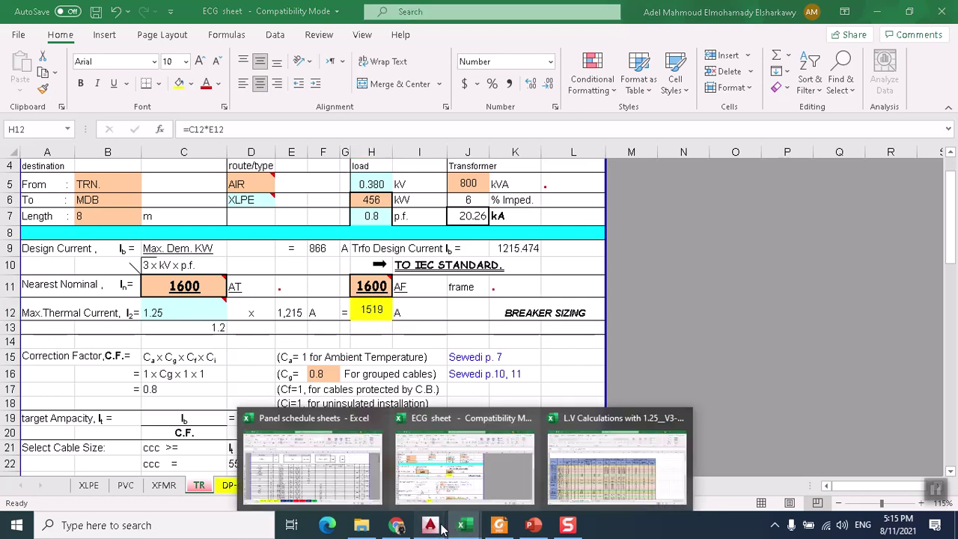
- Switch to the SLD drawing in AutoCAD, close the Properties palette and set the incoming ACB's trip rating to 1600 AT
mouse_move(431, 525)
left_click(354, 458)
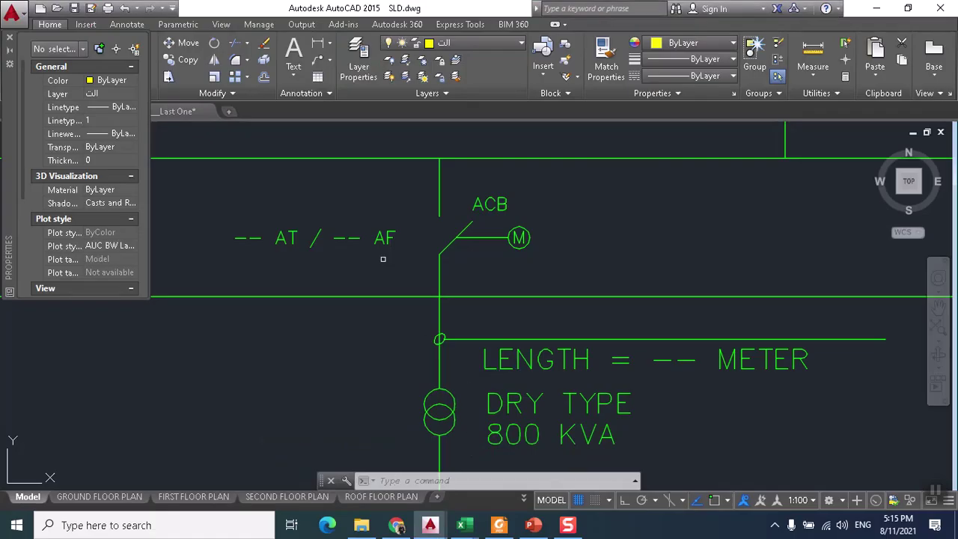
left_click(11, 38)
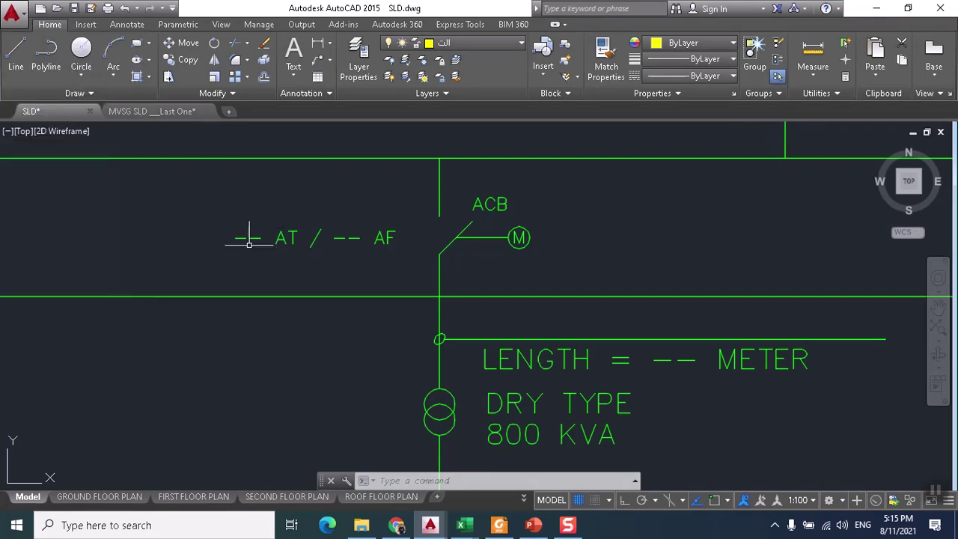
left_click(284, 237)
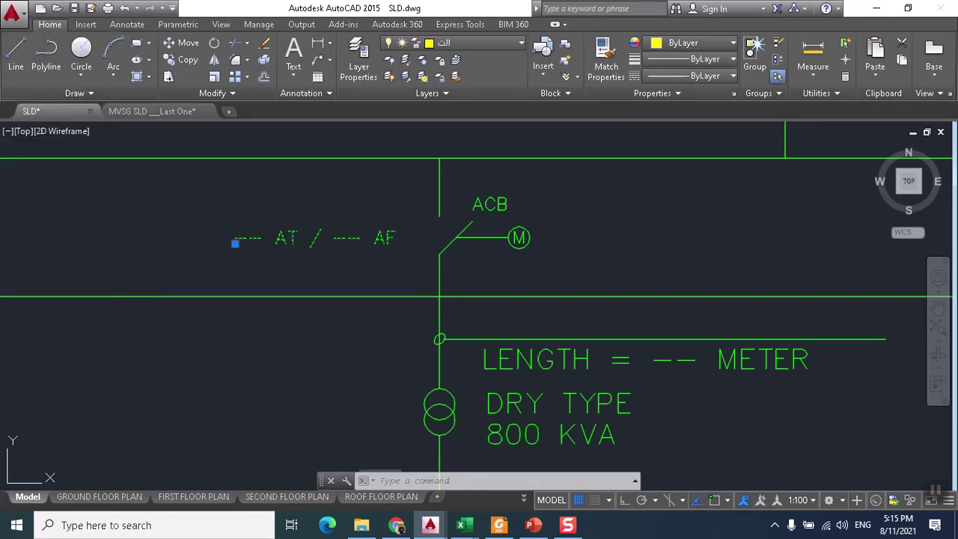
double_click(263, 247)
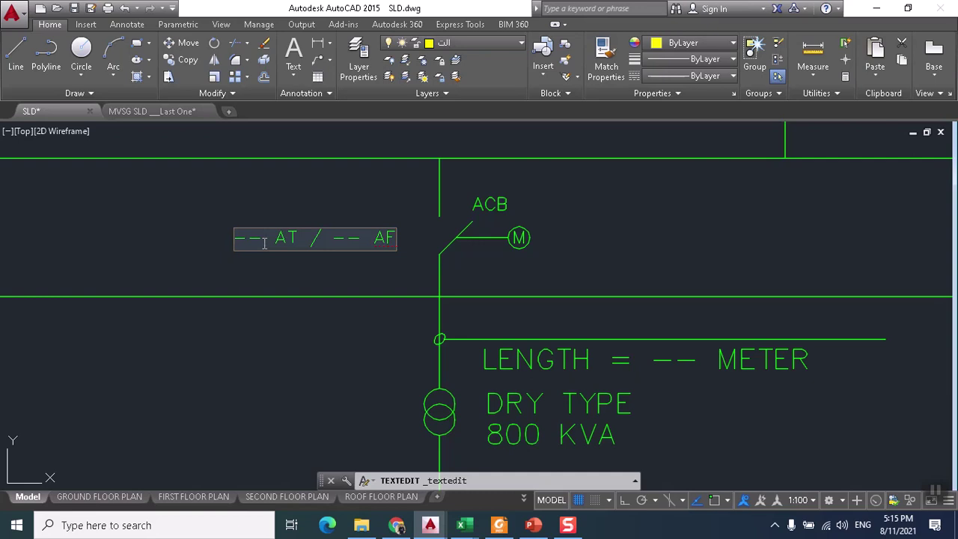
key("BackSpace")
key("BackSpace")
type("1600")
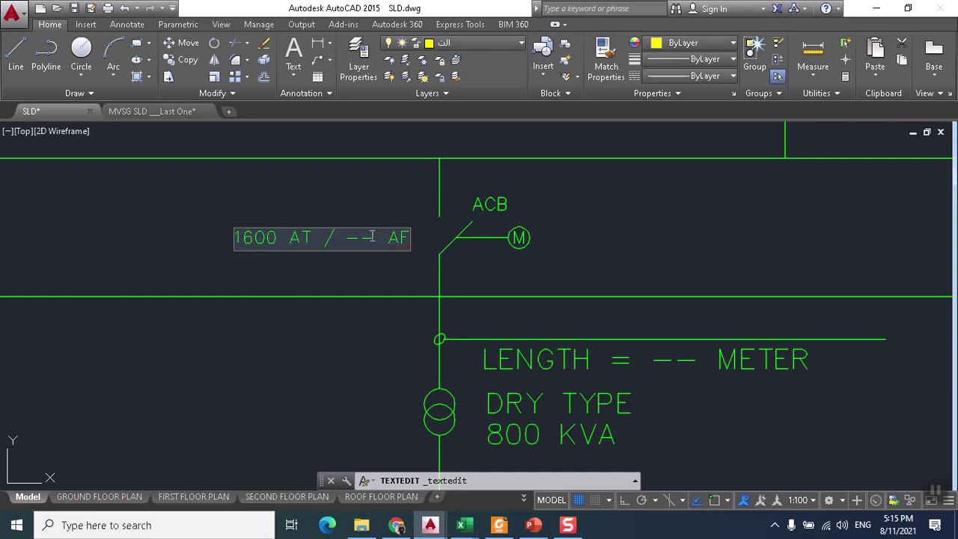
- Set the frame rating in the incoming ACB's label to 1600 AF and finish the text edit
left_click(377, 238)
key("BackSpace")
key("BackSpace")
type("1")
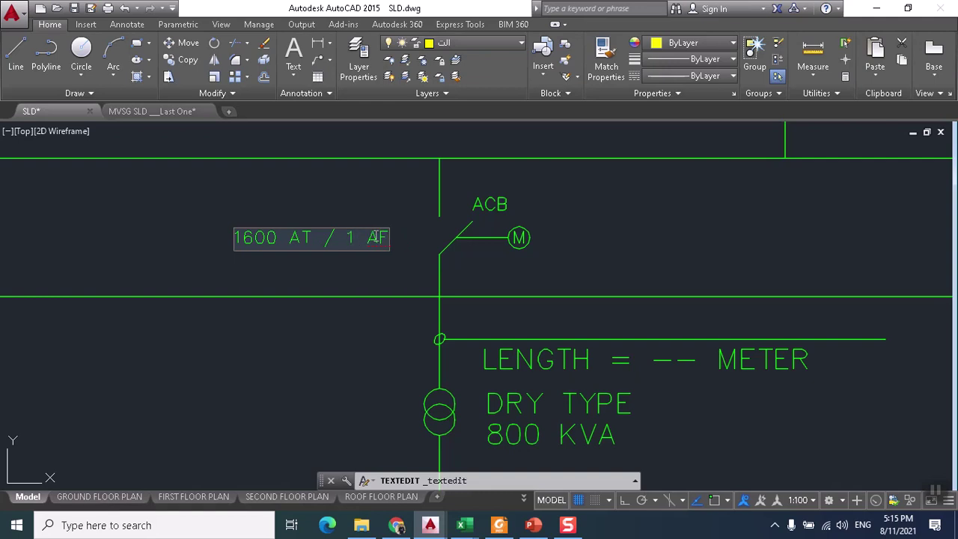
type("600")
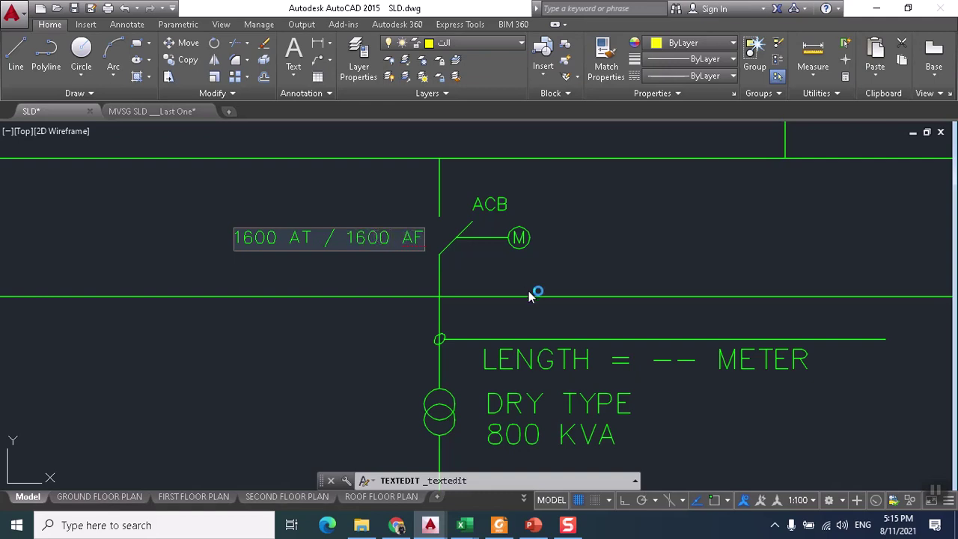
left_click(560, 265)
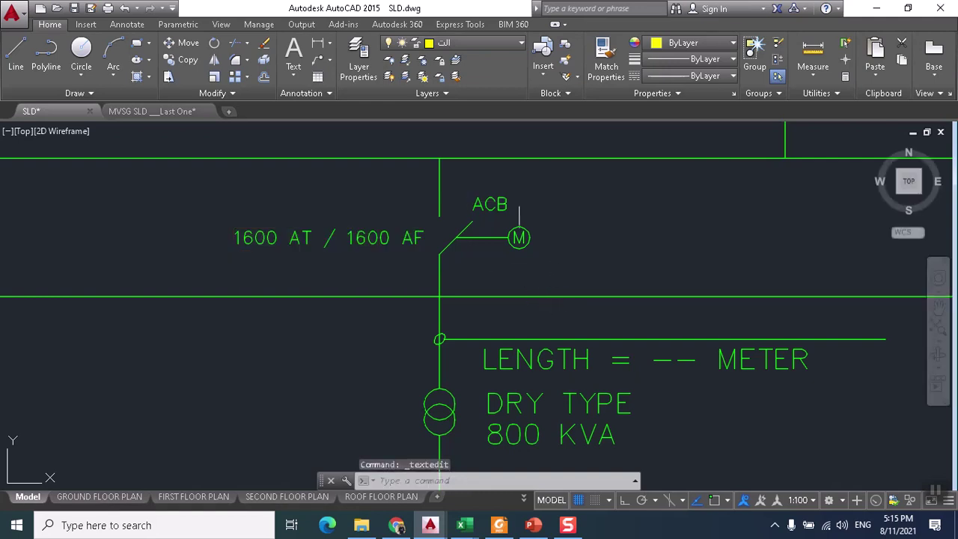
- Set the cable length label between the 800 KVA transformer and the MDB to LENGTH = 8 METER
scroll(539, 247, "down", 2)
scroll(568, 317, "down", 1)
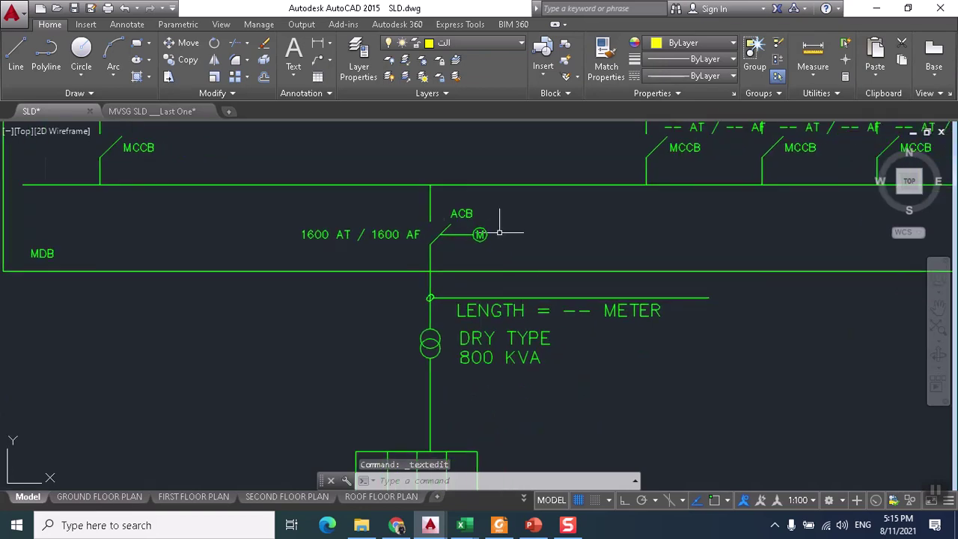
scroll(569, 317, "up", 3)
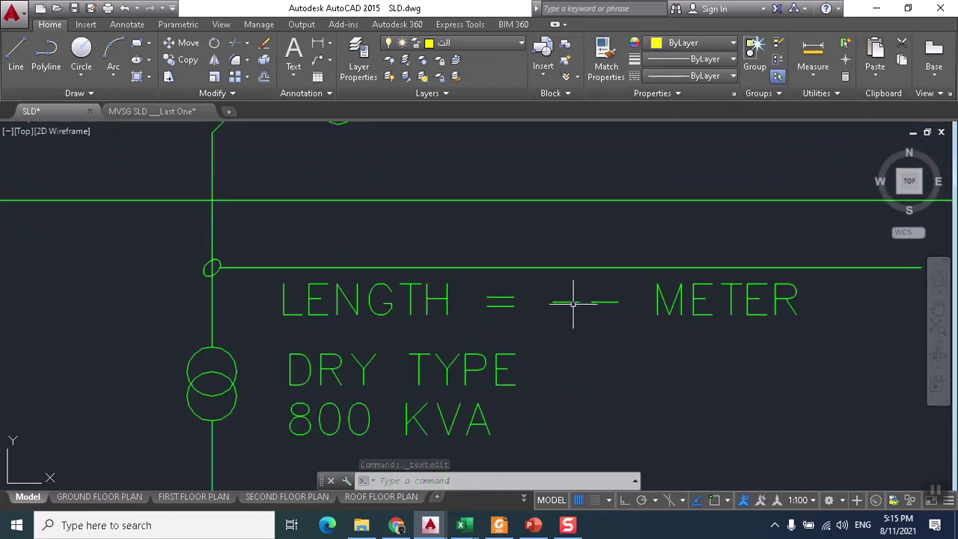
left_click(573, 306)
double_click(611, 313)
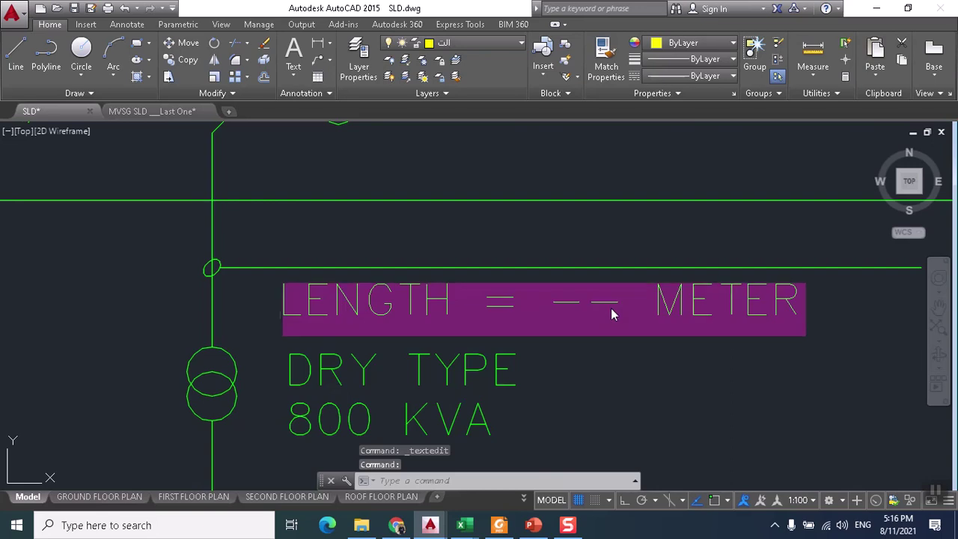
left_click(616, 310)
key("BackSpace")
key("BackSpace")
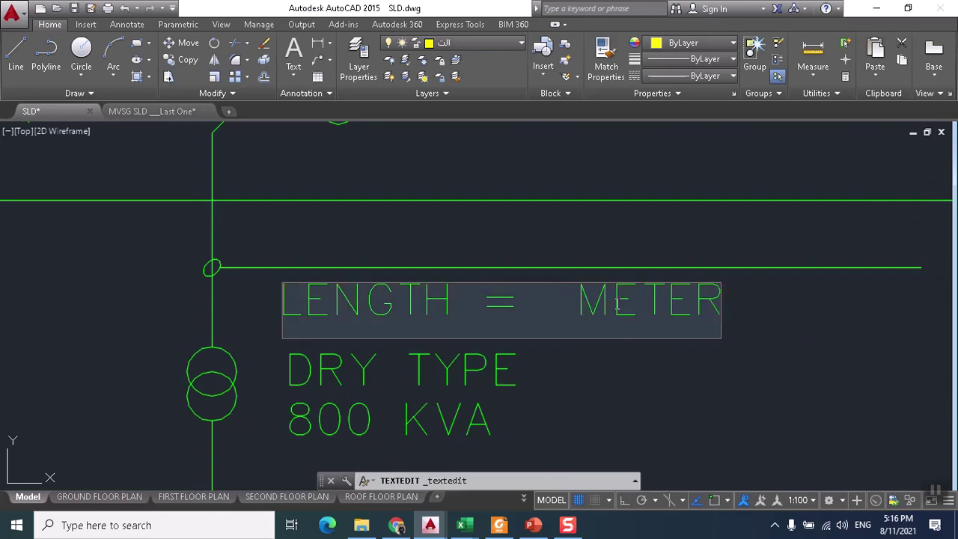
type("8")
left_click(684, 406)
- Examine the transformer incomer, its cable annotations and the surrounding MDB feeders on the single-line diagram
scroll(639, 384, "down", 5)
mouse_move(638, 384)
left_mouse_down()
mouse_move(583, 347)
mouse_move(509, 325)
left_mouse_up()
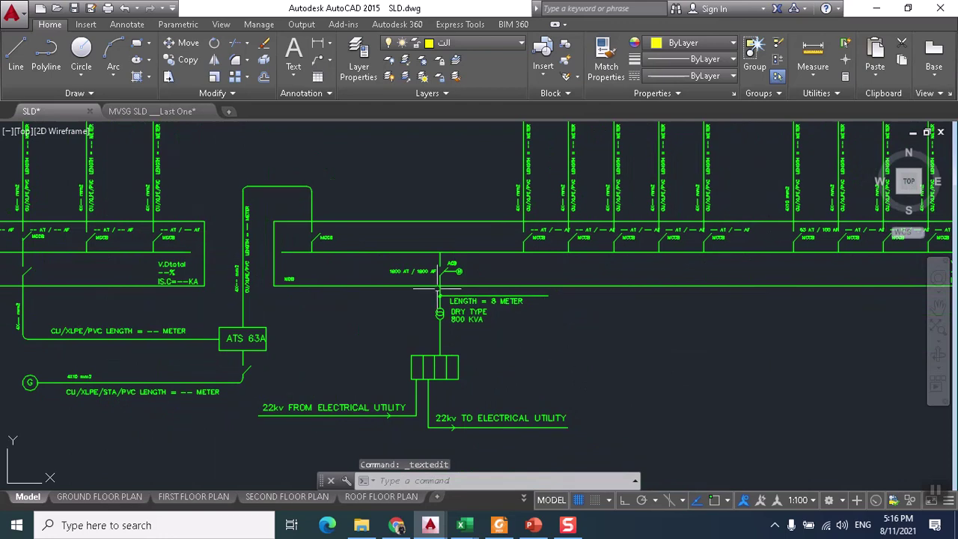
scroll(459, 282, "up", 4)
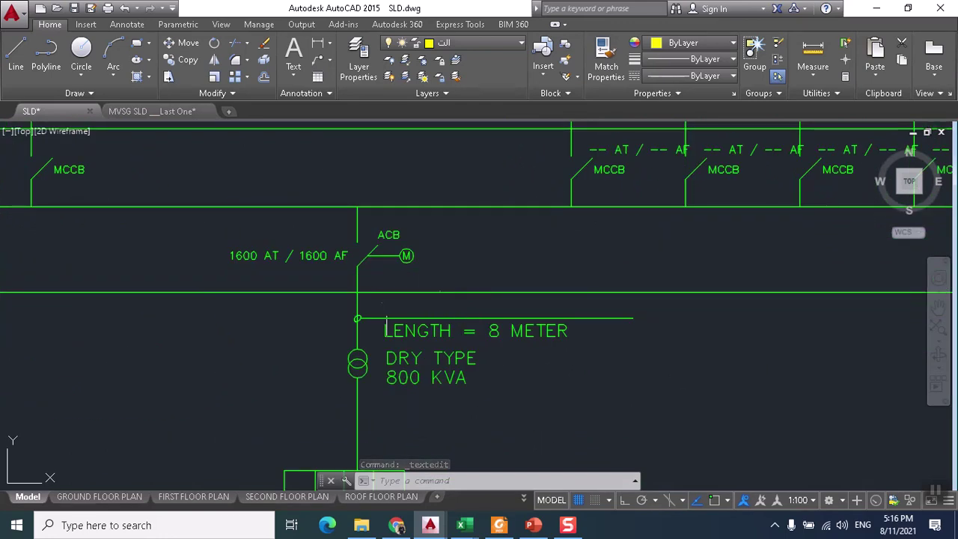
scroll(369, 275, "down", 3)
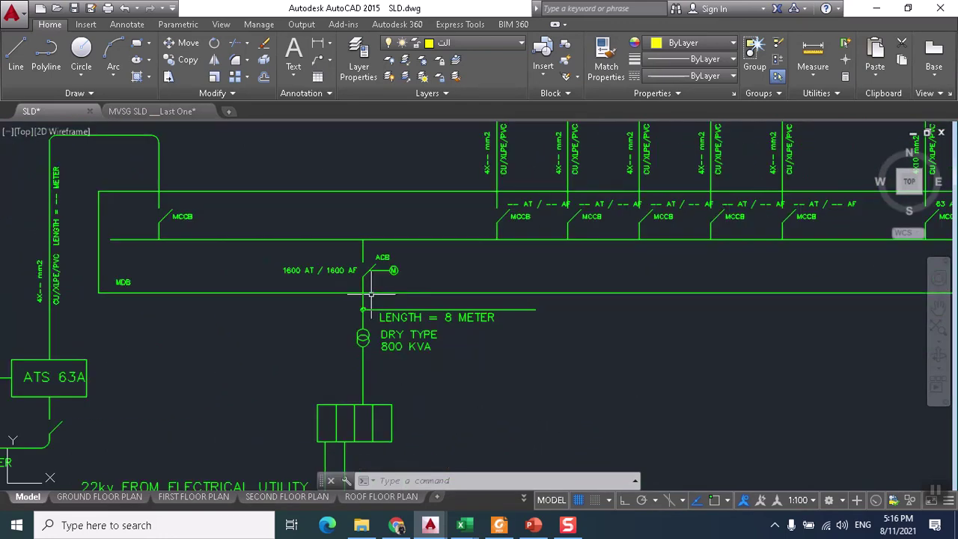
scroll(331, 271, "up", 5)
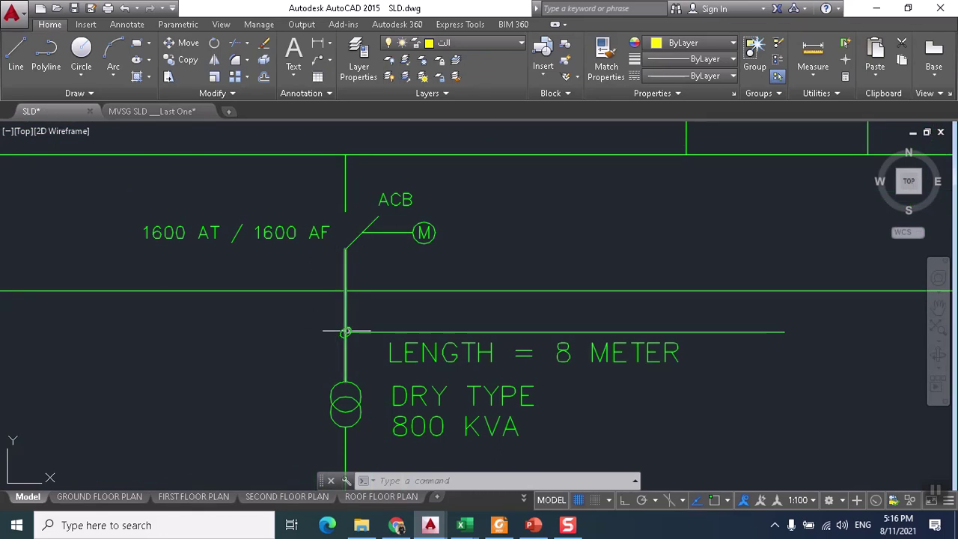
scroll(346, 296, "down", 1)
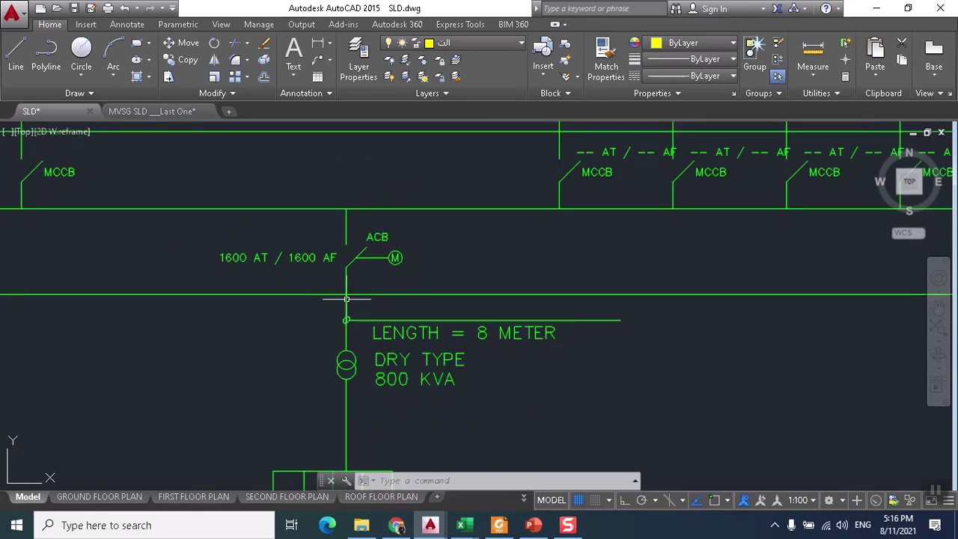
scroll(440, 261, "down", 1)
scroll(440, 261, "down", 1)
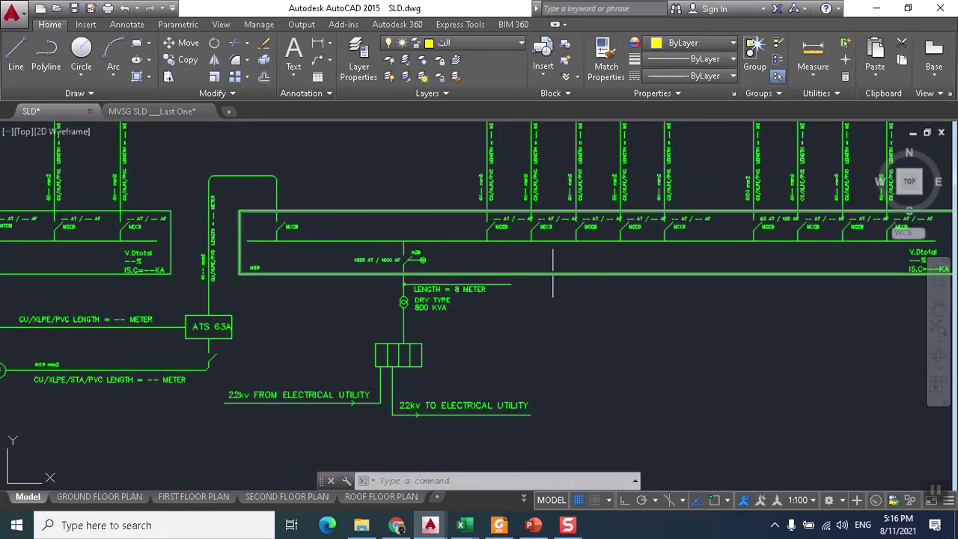
- Switch to the ECG sheet workbook in Excel and review the TR sheet's load data, cable sizing and short-circuit results
mouse_move(477, 528)
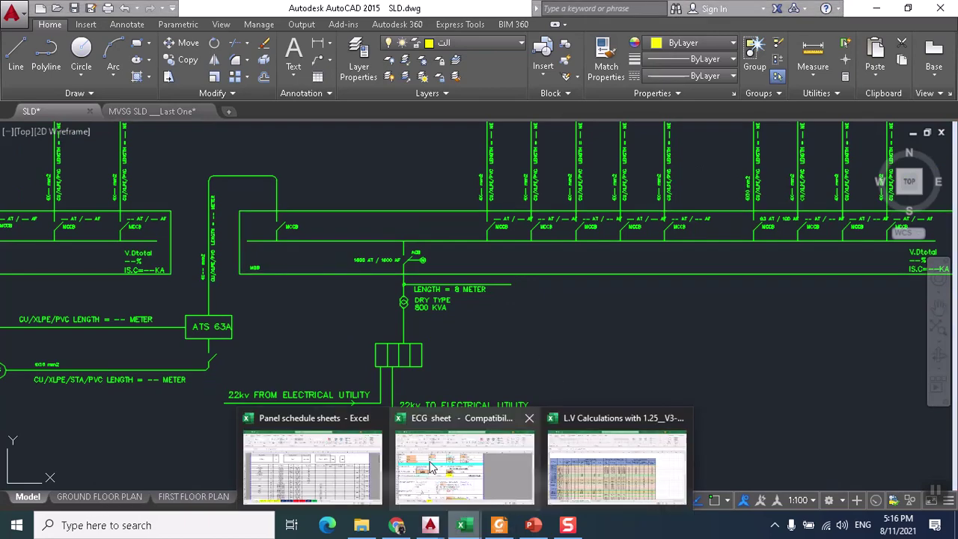
left_click(460, 468)
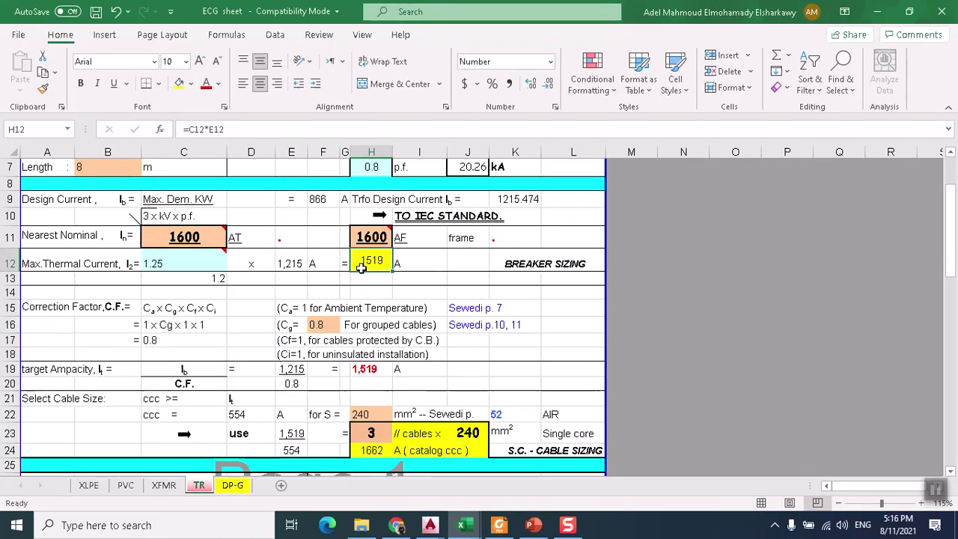
scroll(362, 268, "up", 2)
scroll(352, 415, "down", 1)
scroll(452, 246, "up", 1)
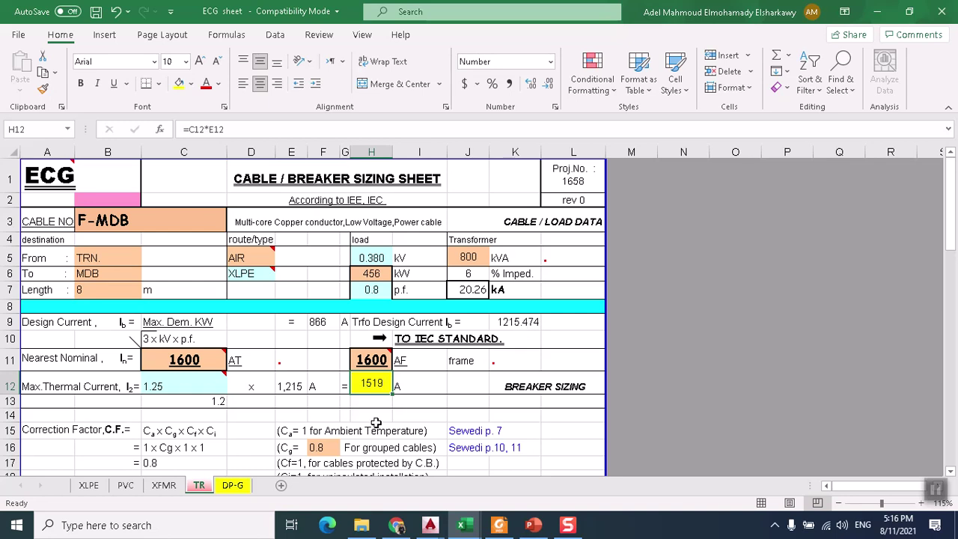
scroll(376, 423, "down", 4)
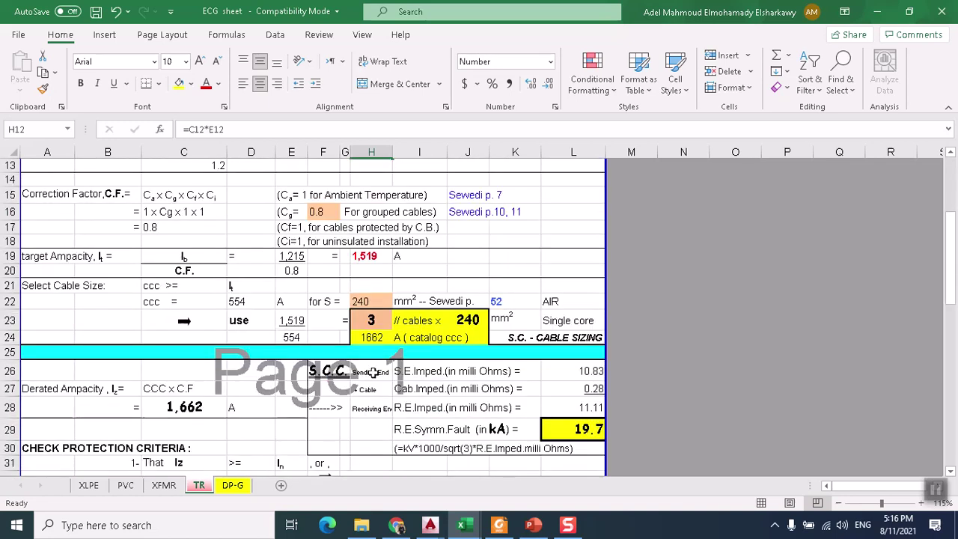
scroll(396, 384, "down", 1)
scroll(389, 309, "down", 1)
scroll(380, 350, "up", 1)
- Test the TR sheet's cable sizing with 1 parallel cable of 240 mm² and restore the cable count to 3
left_click(373, 276)
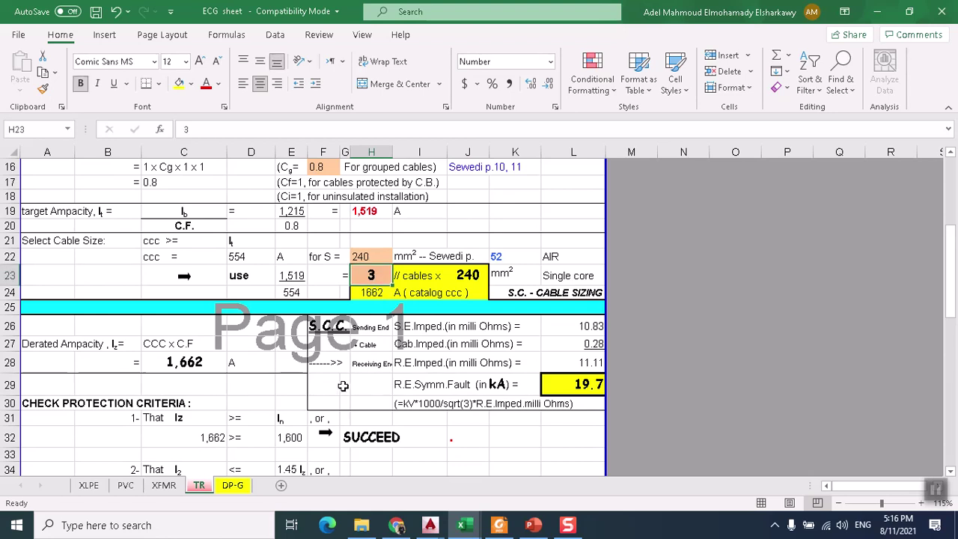
type("1")
key("Up")
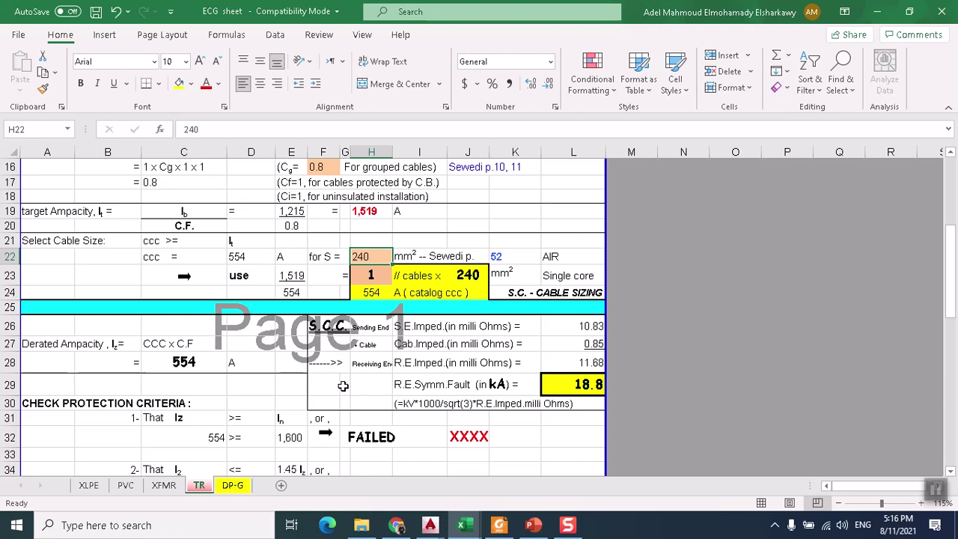
key("Down")
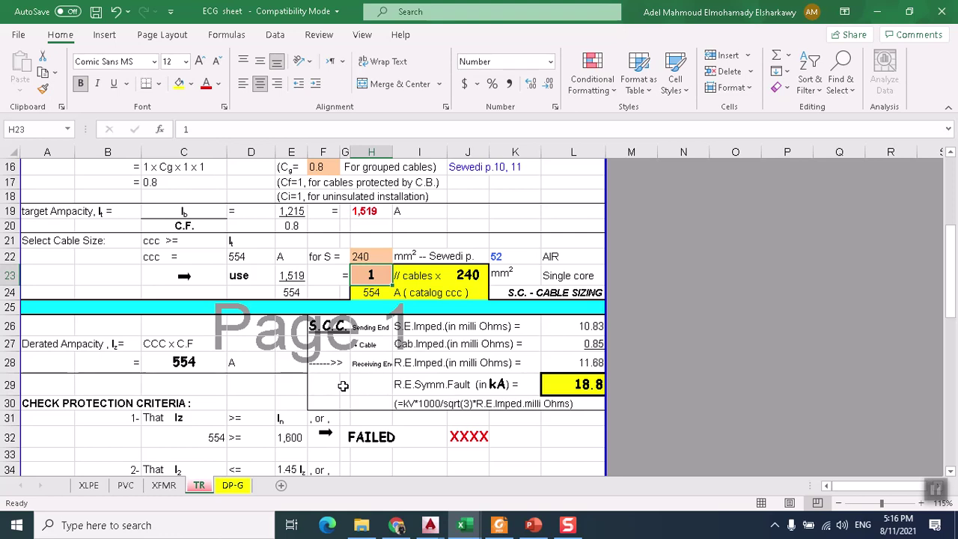
type("3")
key("Return")
key("Up")
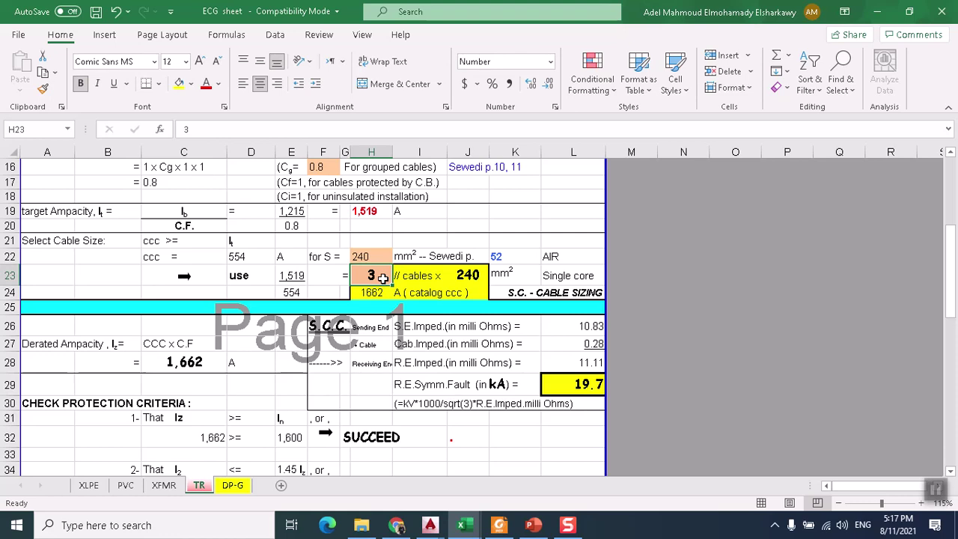
- Test the TR sheet's protection criteria with cable cross-sections of 16 mm² and 95 mm² for the 3 parallel cables
scroll(384, 288, "down", 1)
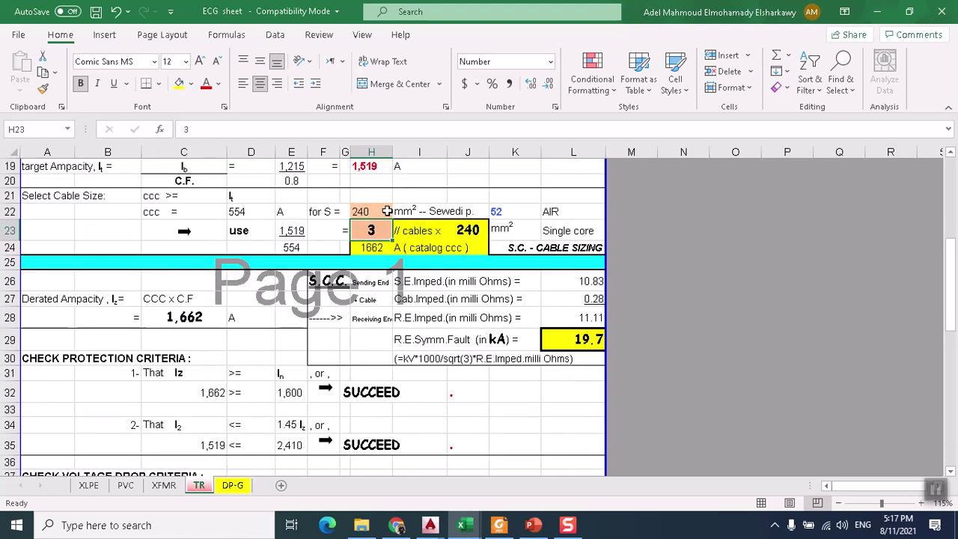
left_click(387, 211)
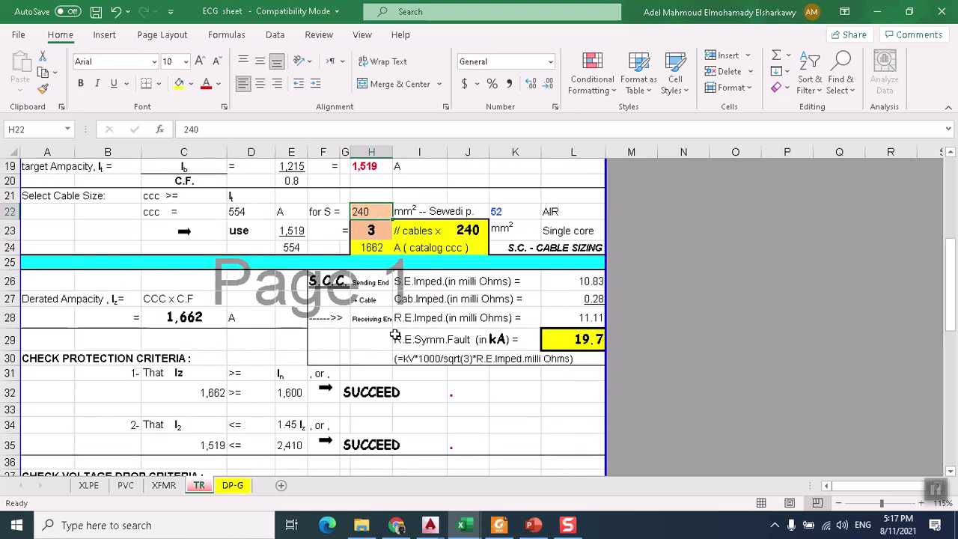
type("16")
key("Return")
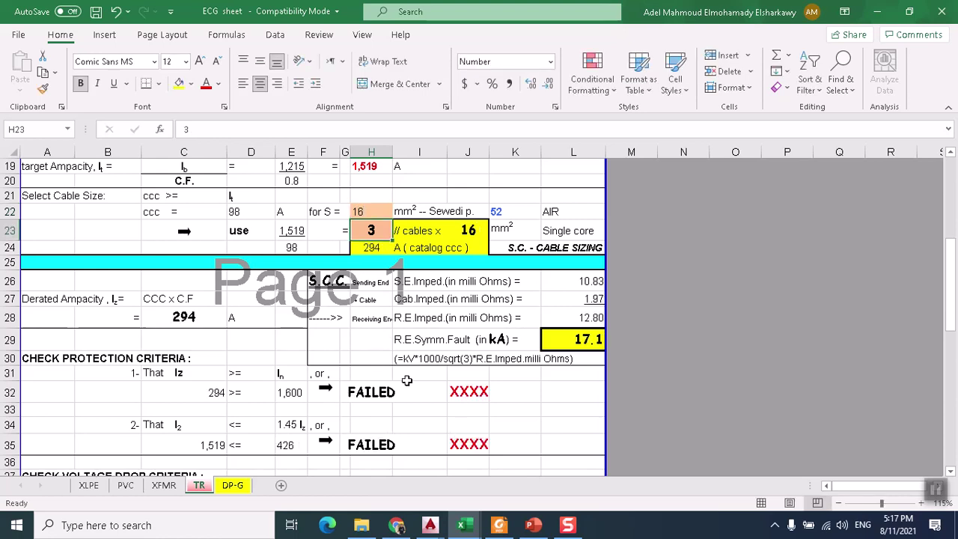
left_click(360, 214)
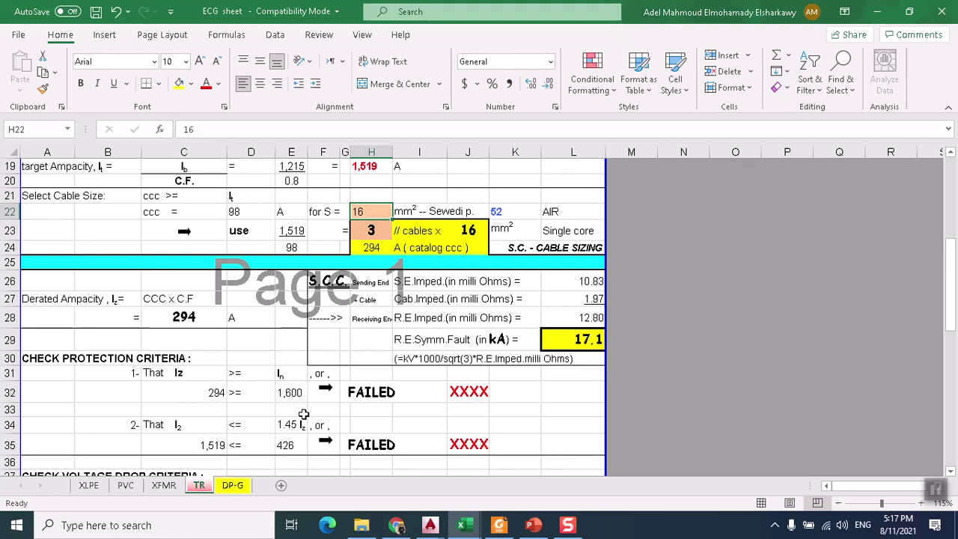
type("9")
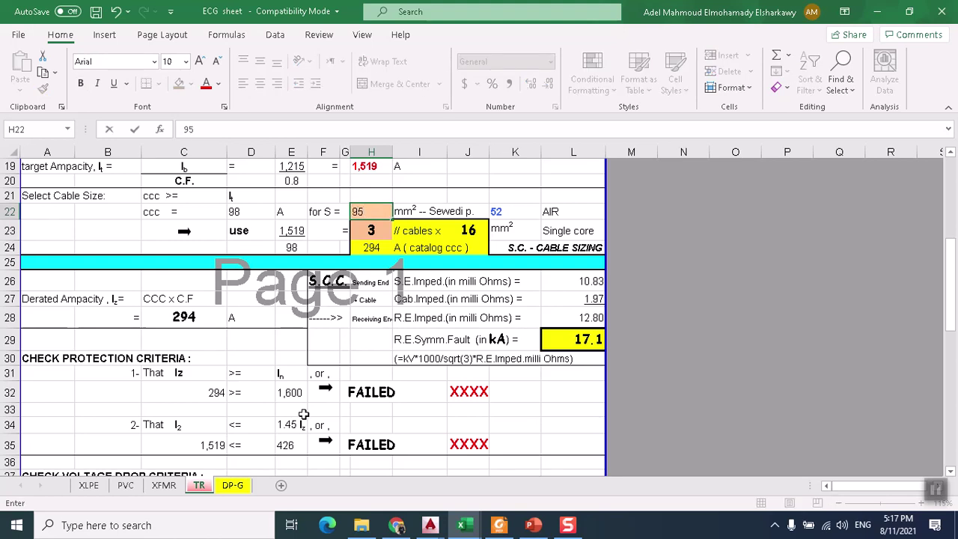
type("5")
key("Return")
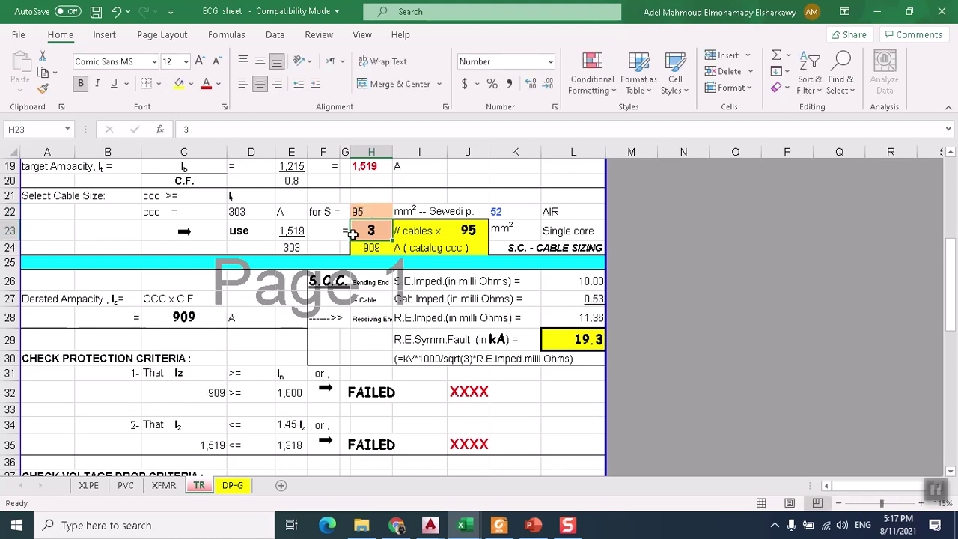
- Test the TR sheet's cable size with 120 mm² and restore the cross-section to 240 mm²
key("Up")
type("12")
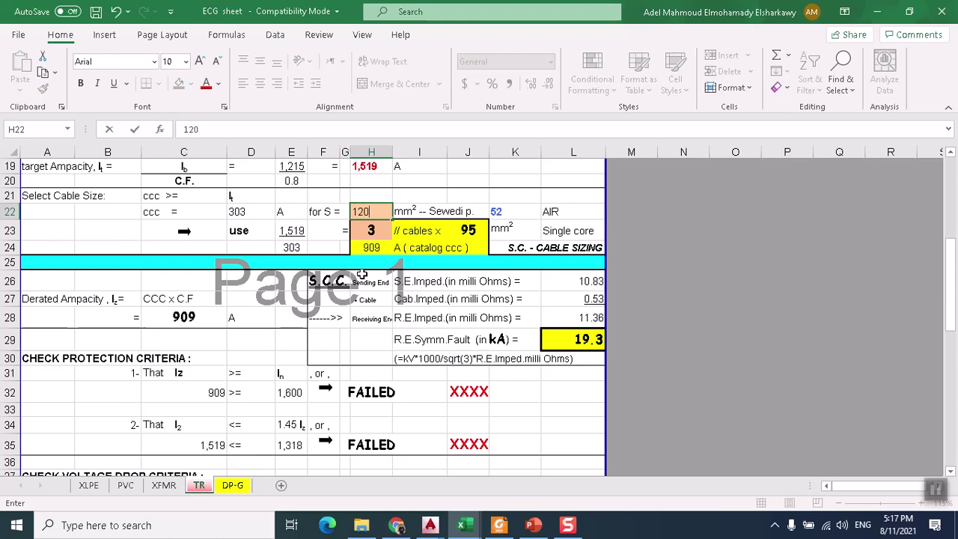
key("Return")
key("Up")
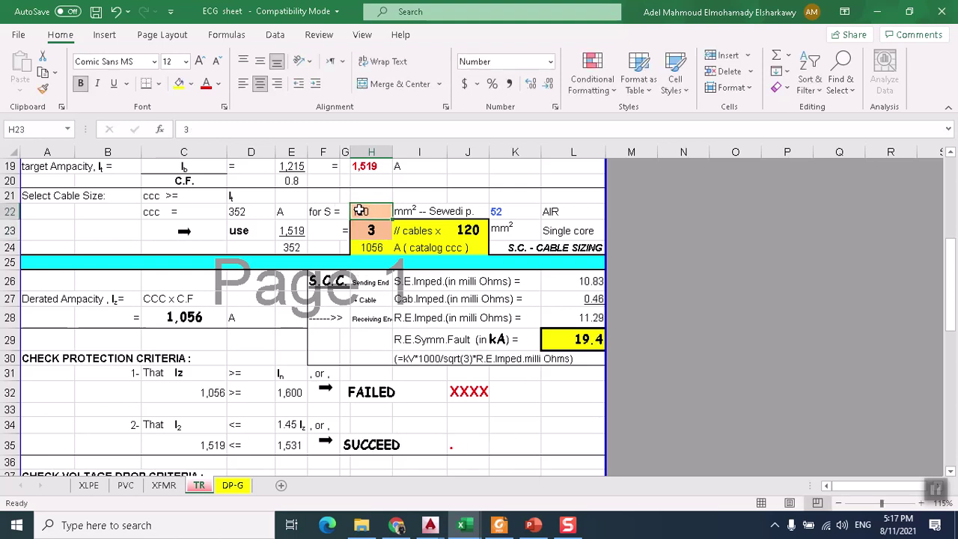
type("240")
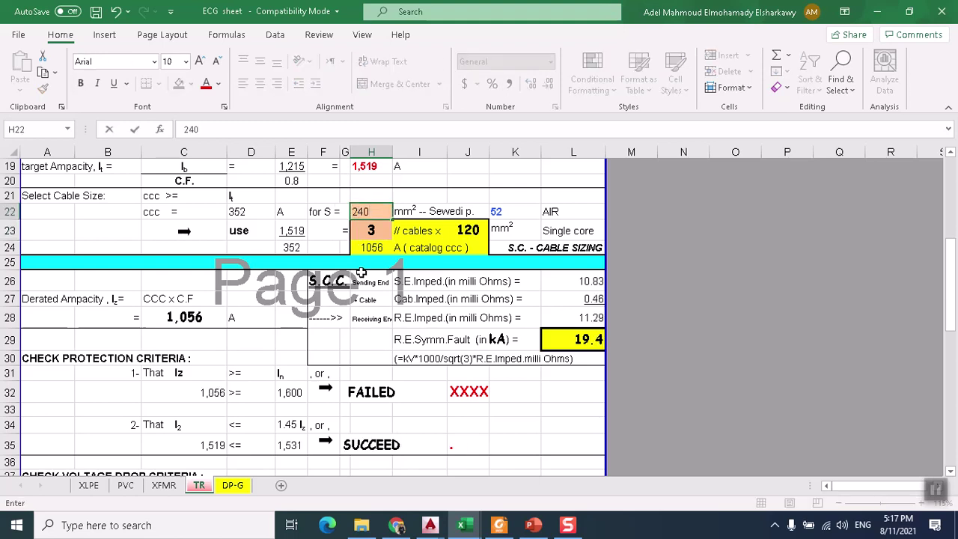
key("Return")
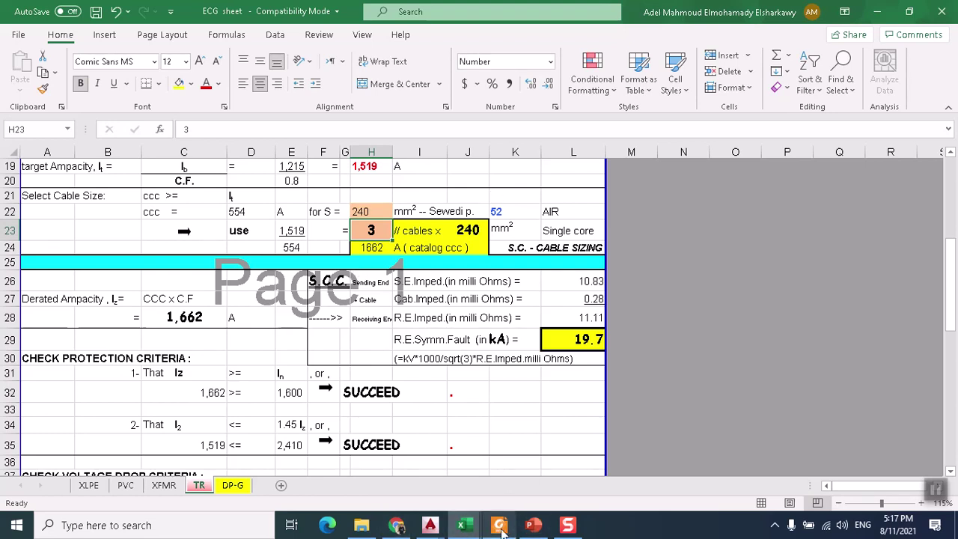
- Switch to the SLD drawing in AutoCAD and copy the DRY TYPE label to just below the transformer's 800 KVA text
mouse_move(431, 525)
left_click(385, 474)
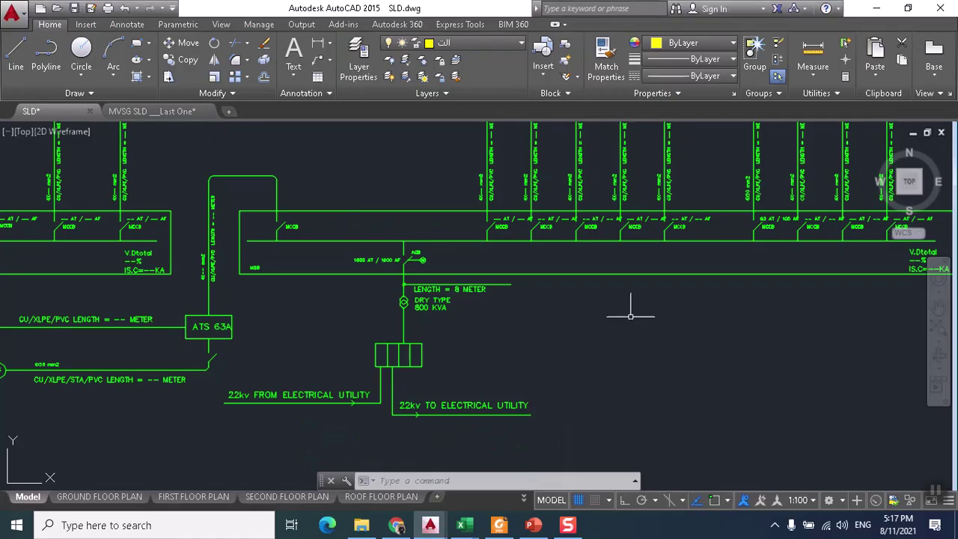
scroll(450, 319, "up", 3)
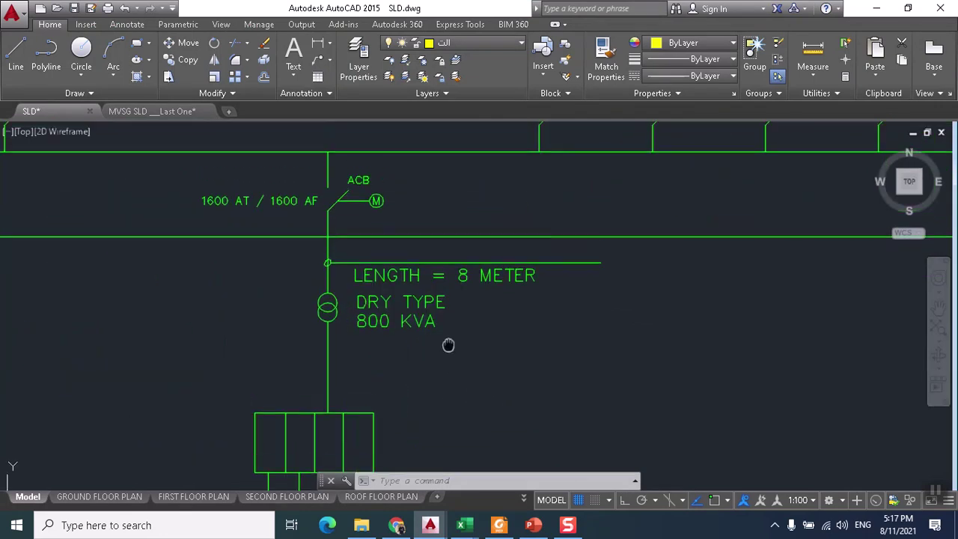
scroll(449, 347, "down", 2)
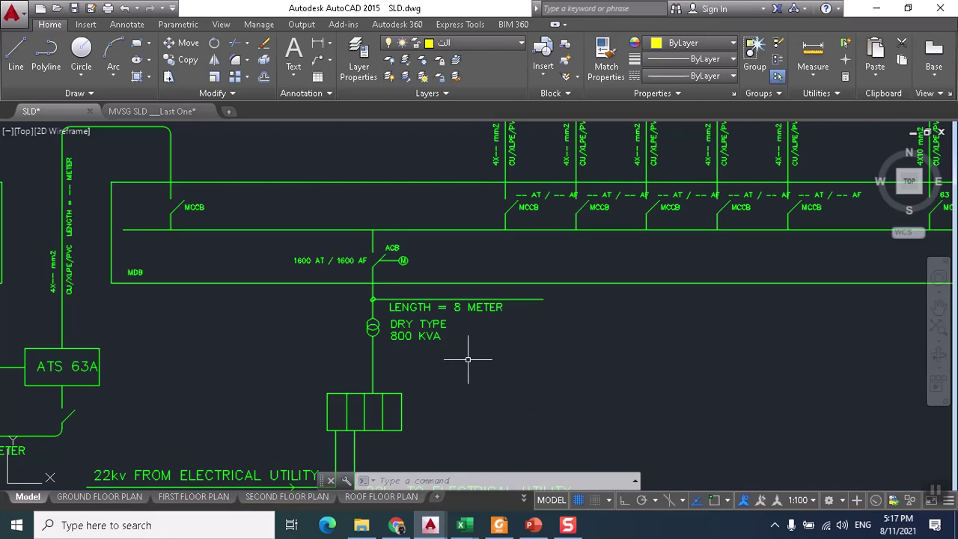
left_click_drag(471, 336, 404, 347)
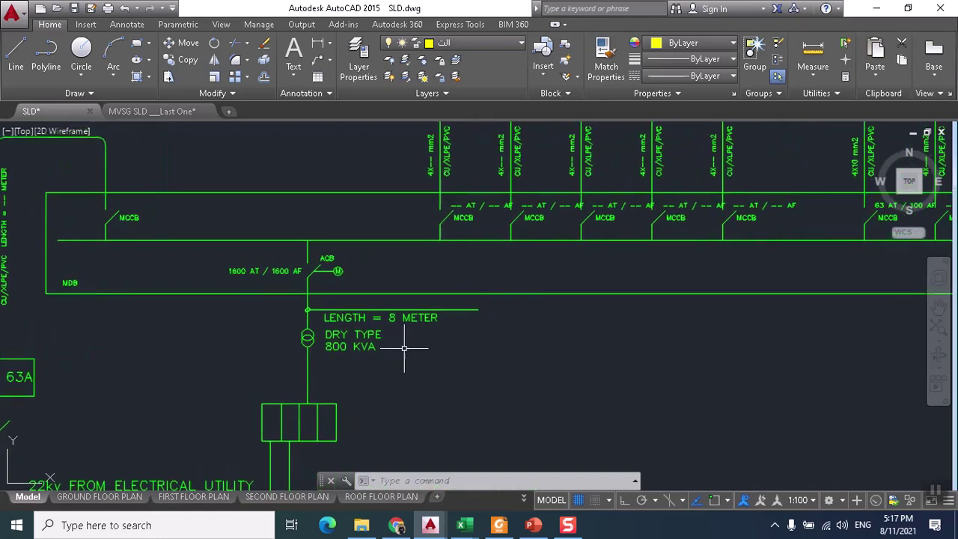
scroll(369, 335, "up", 4)
left_click(356, 331)
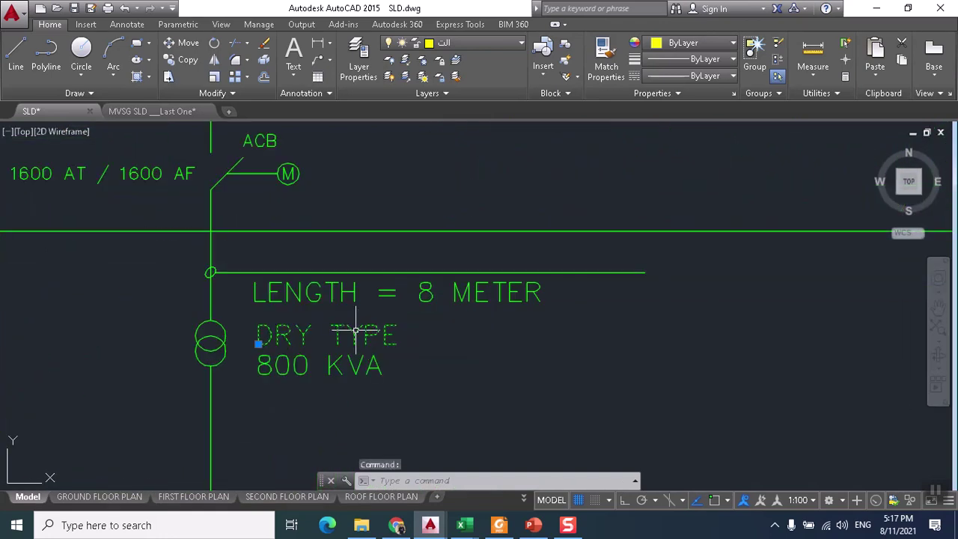
type("co")
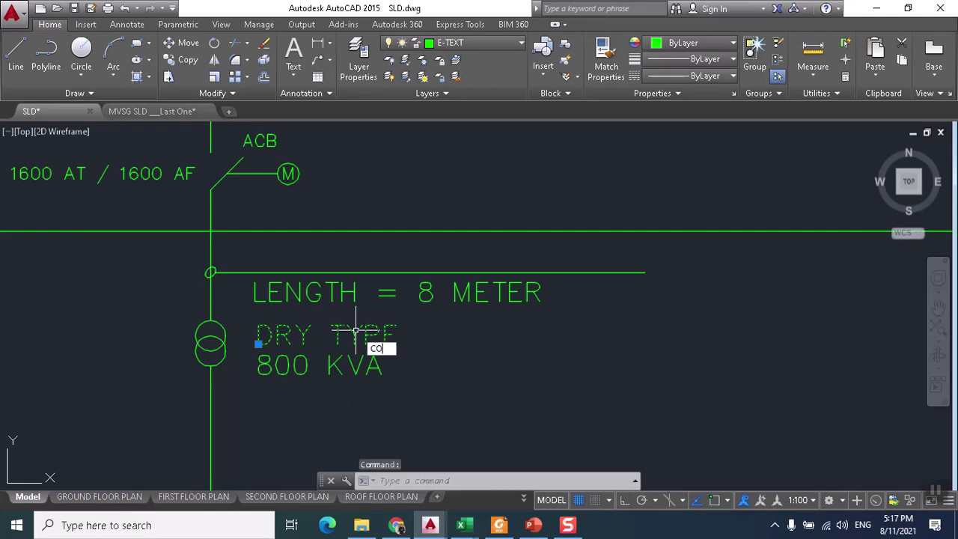
key("Return")
left_click(362, 326)
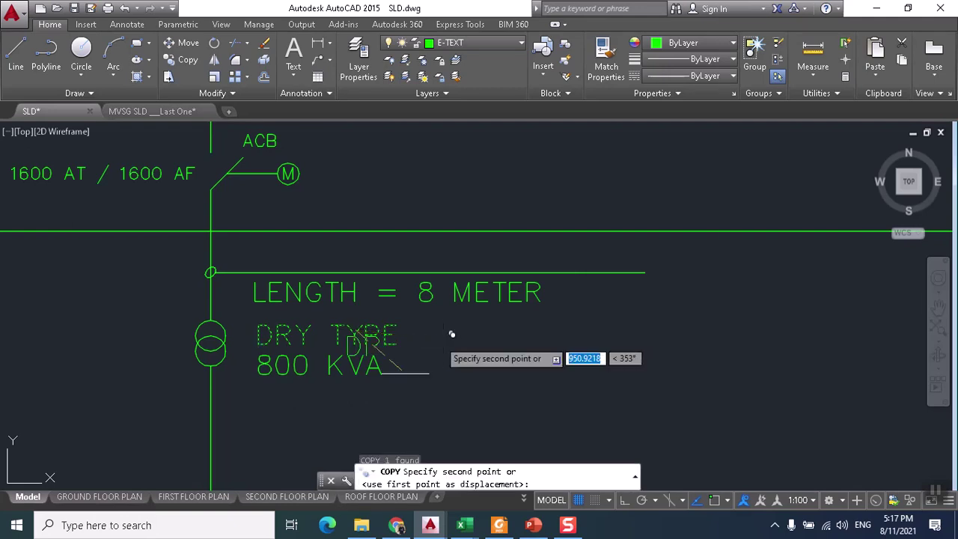
left_click(361, 400)
key("Return")
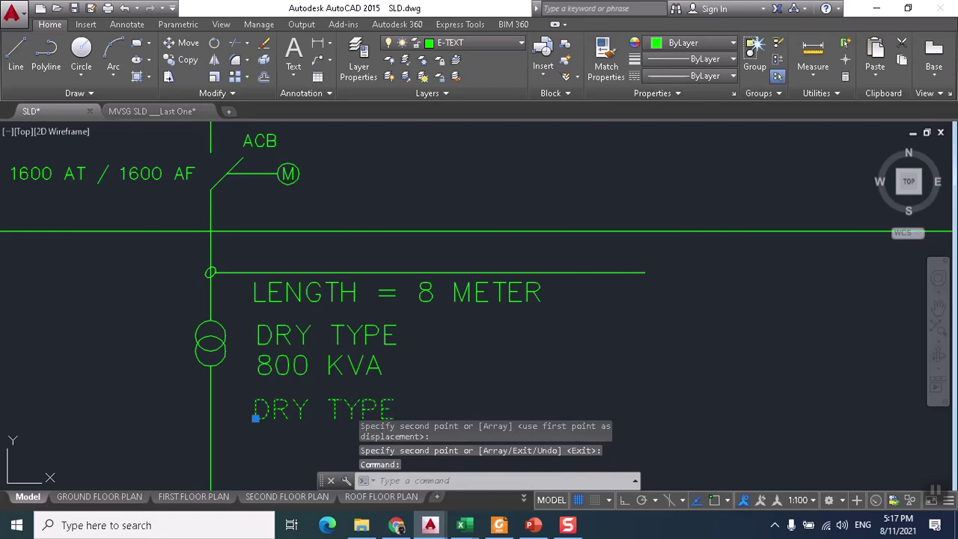
- Change the copied label below the 800 KVA text to 3//(4X240mm2)CU/XLPE/PVC
double_click(336, 412)
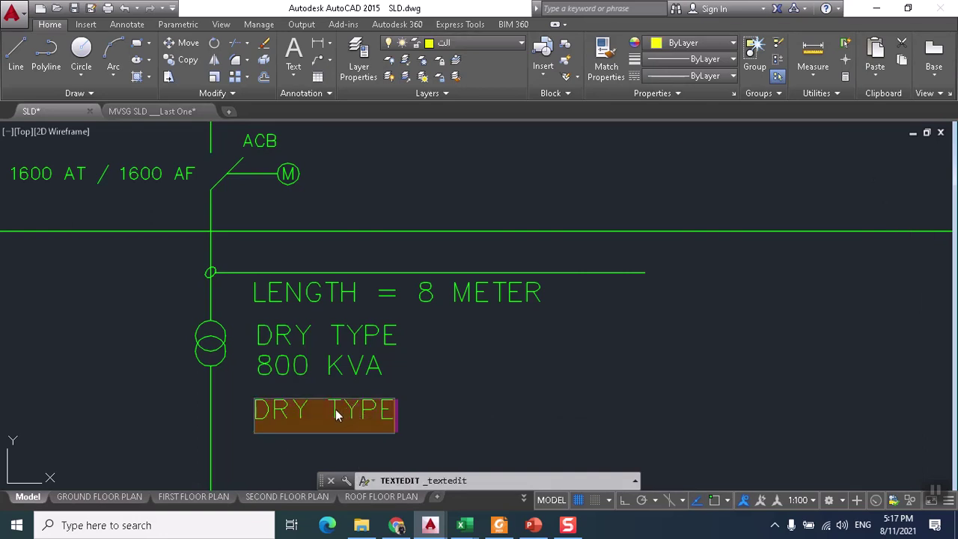
type("3")
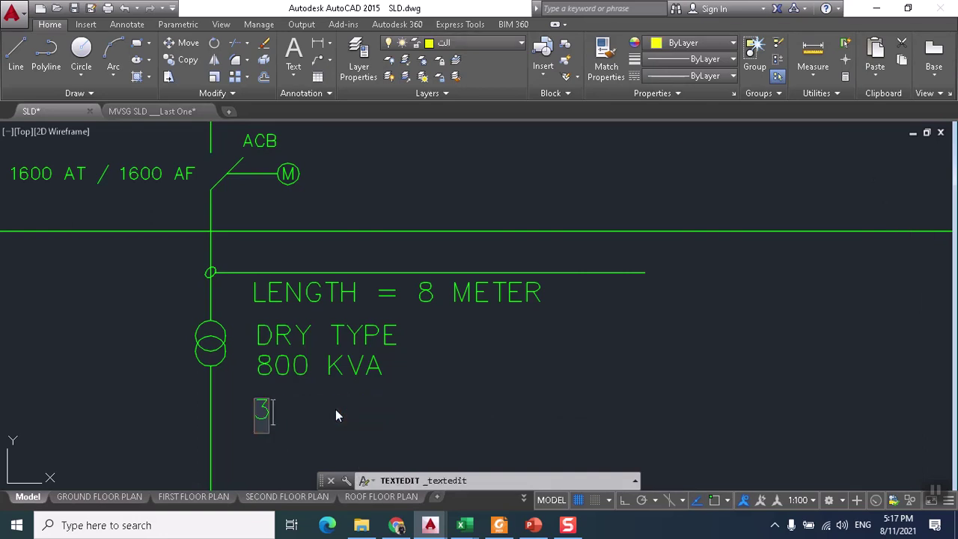
type("//(4")
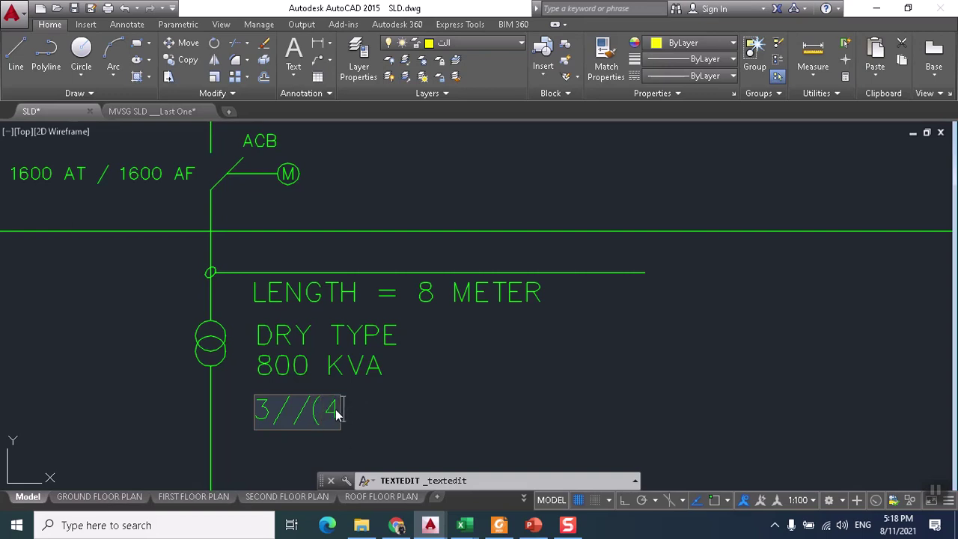
type("X24")
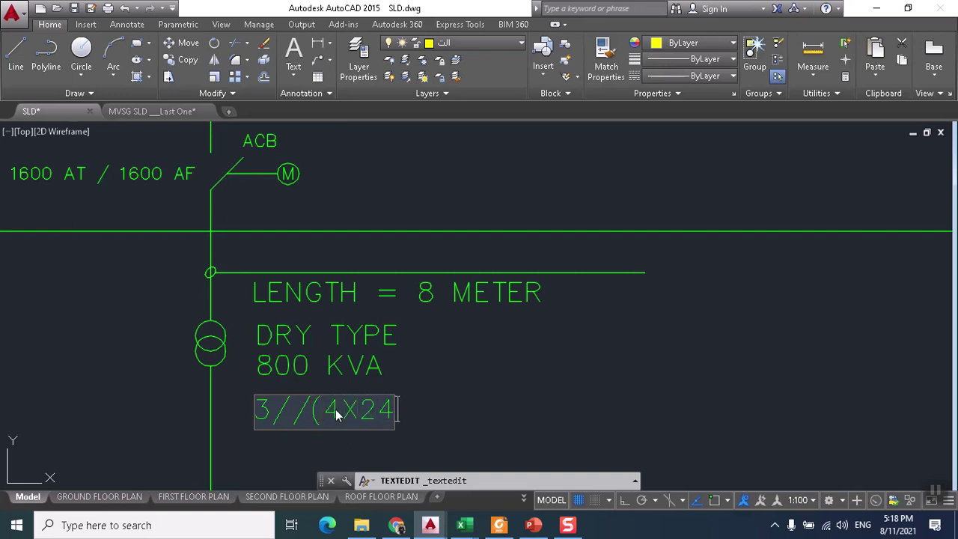
type("0mm2)CU")
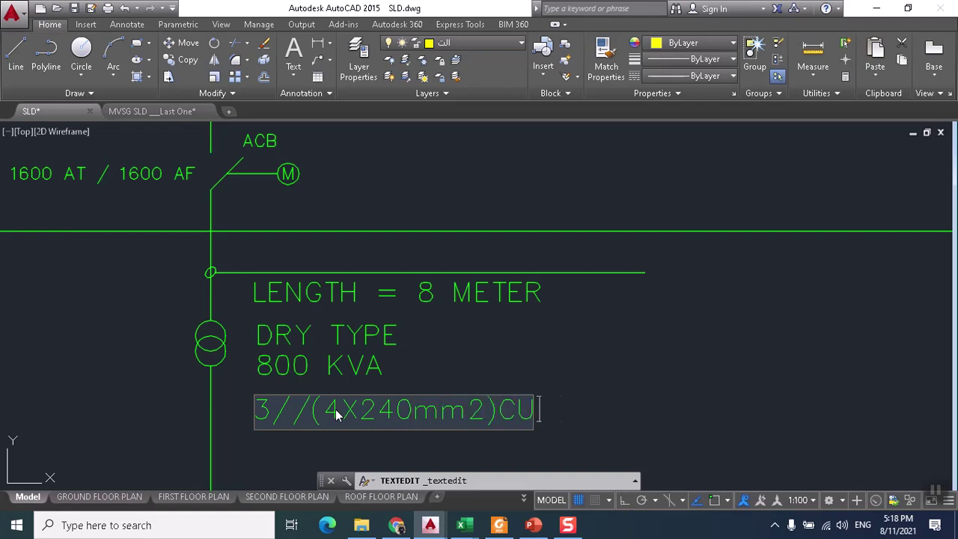
type("/XLPE")
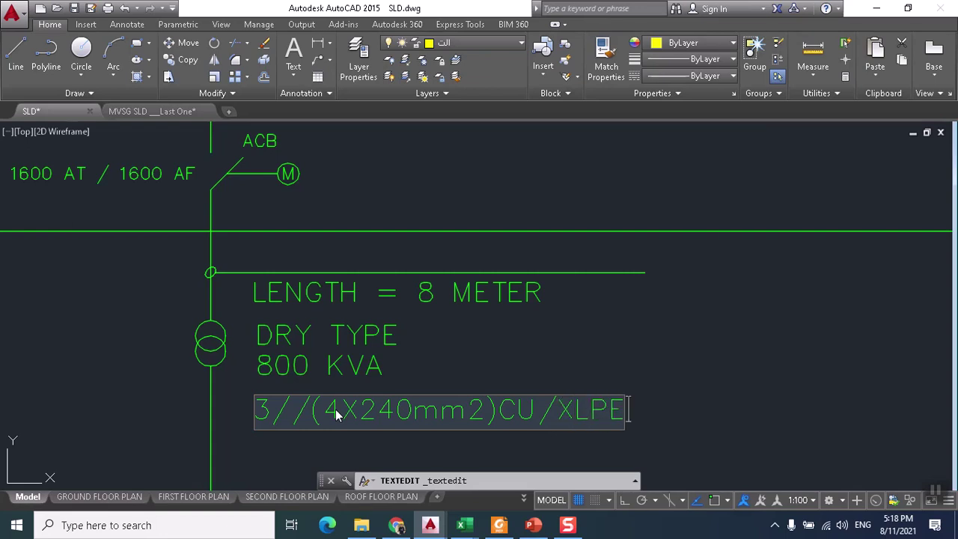
type("/")
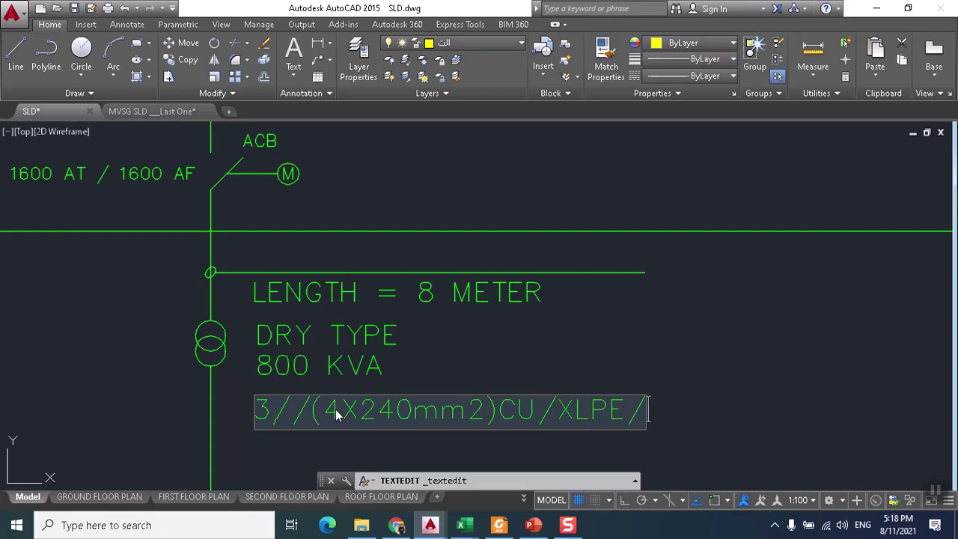
type("PVC")
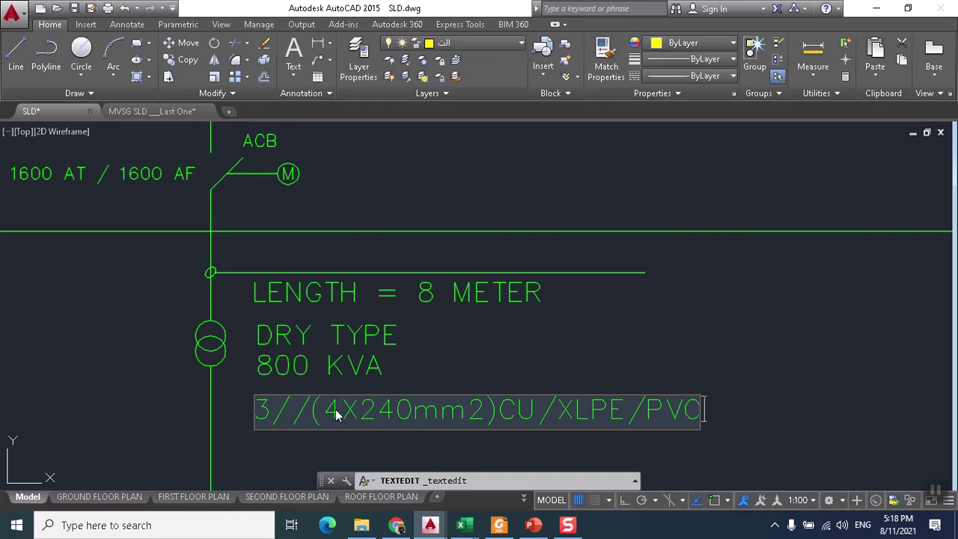
left_click(828, 355)
scroll(478, 343, "down", 5)
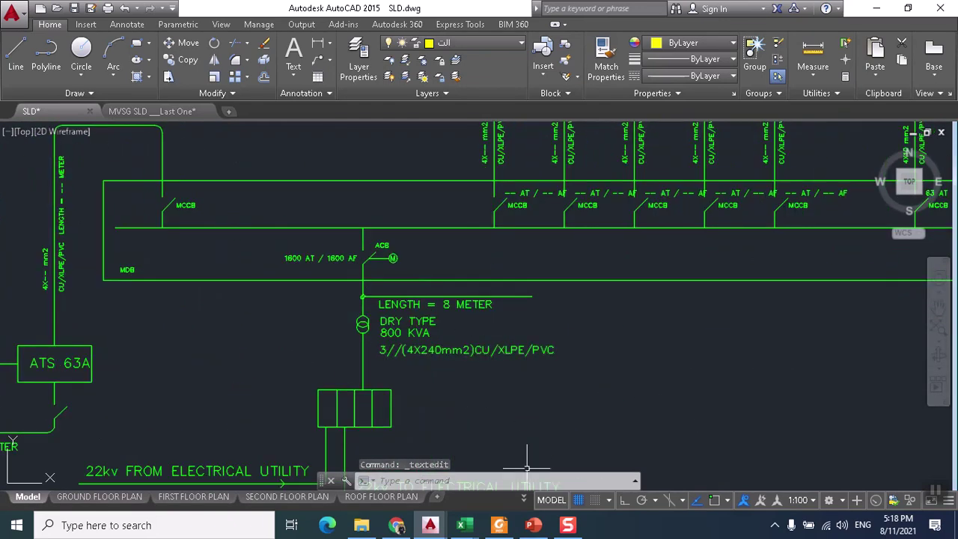
- Switch to the ECG sheet workbook in Excel and review the TR sheet's protection checks, transformer design current formula and receiving-end fault current
mouse_move(473, 528)
left_click(458, 456)
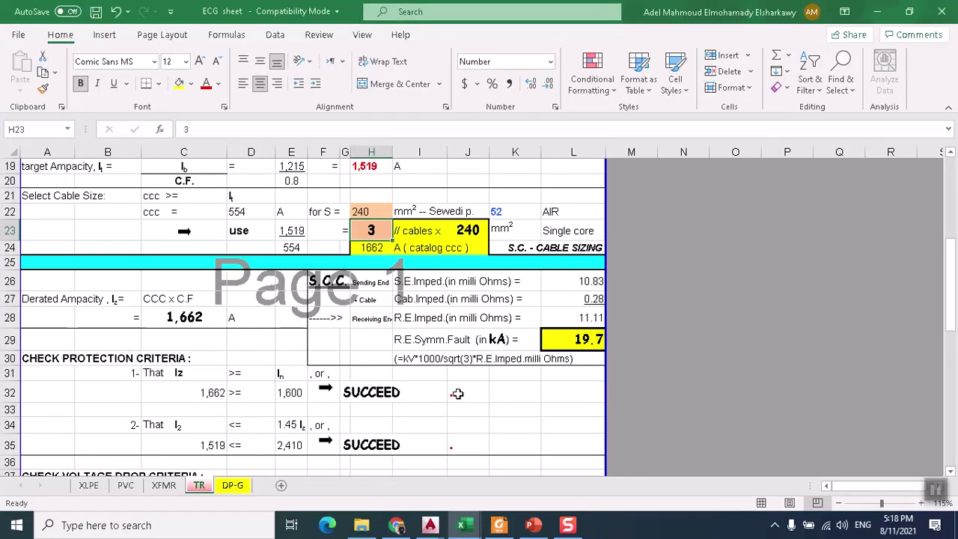
scroll(456, 393, "down", 1)
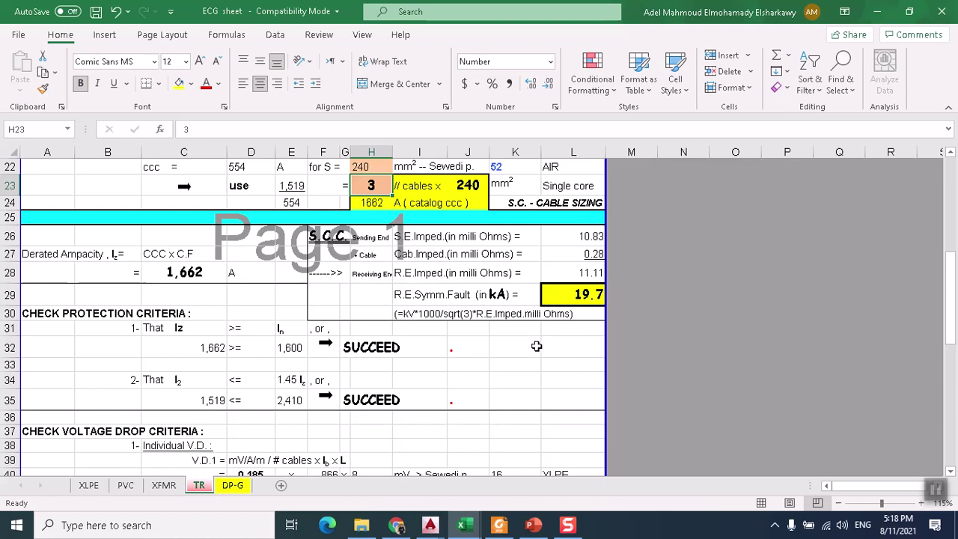
scroll(537, 346, "up", 1)
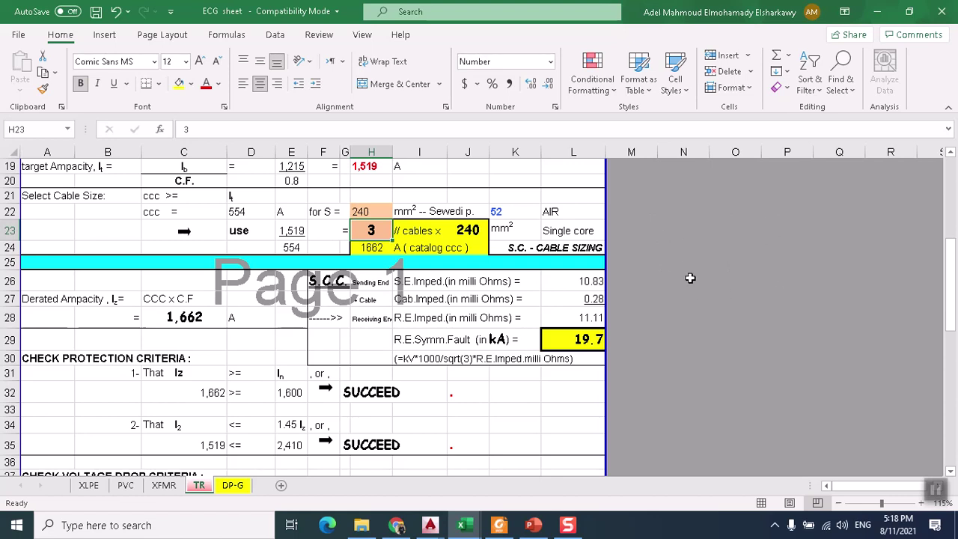
scroll(515, 285, "up", 3)
scroll(472, 330, "down", 1)
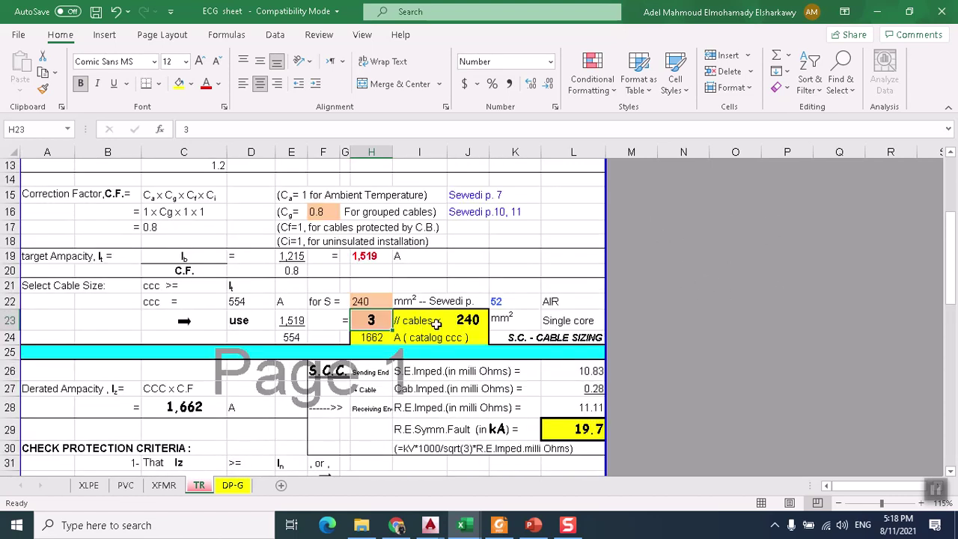
scroll(431, 299, "up", 2)
scroll(428, 276, "up", 1)
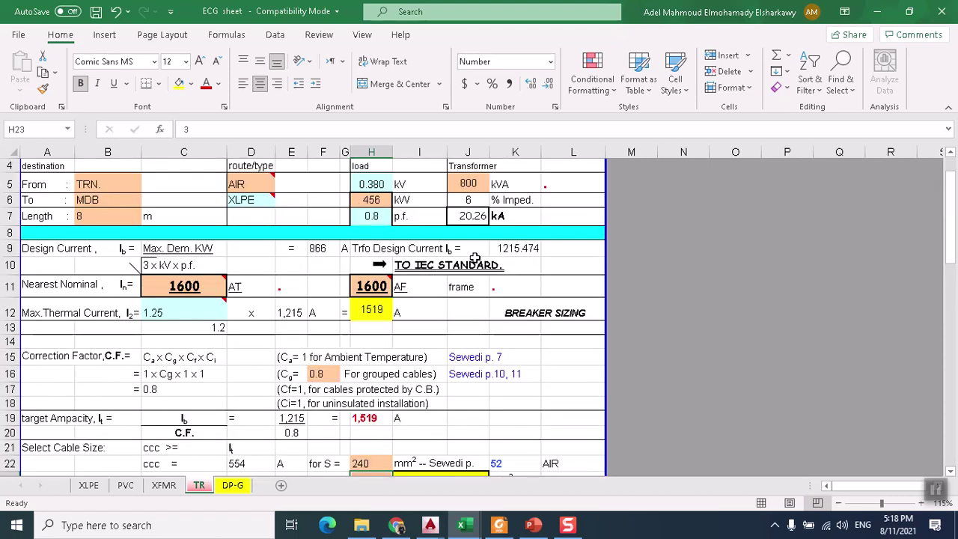
left_click(530, 248)
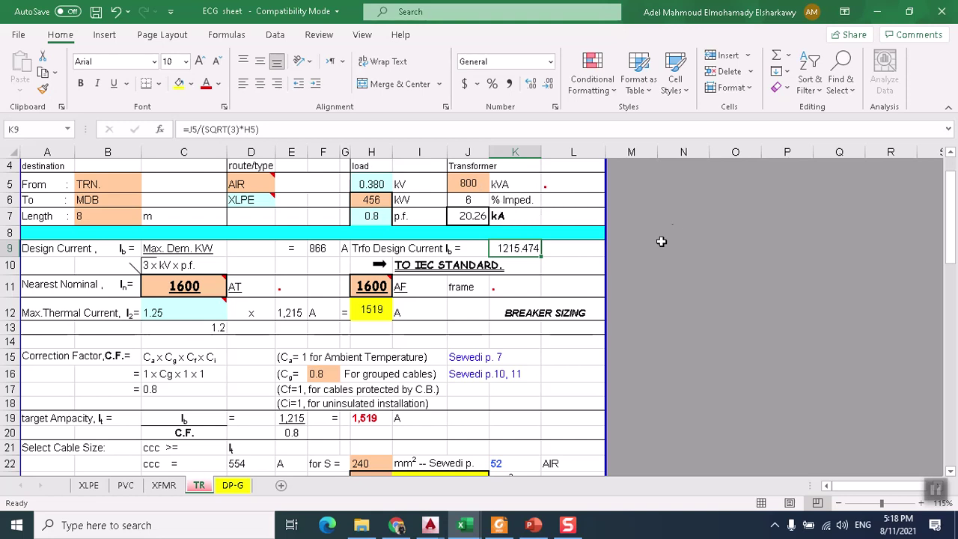
scroll(589, 289, "down", 3)
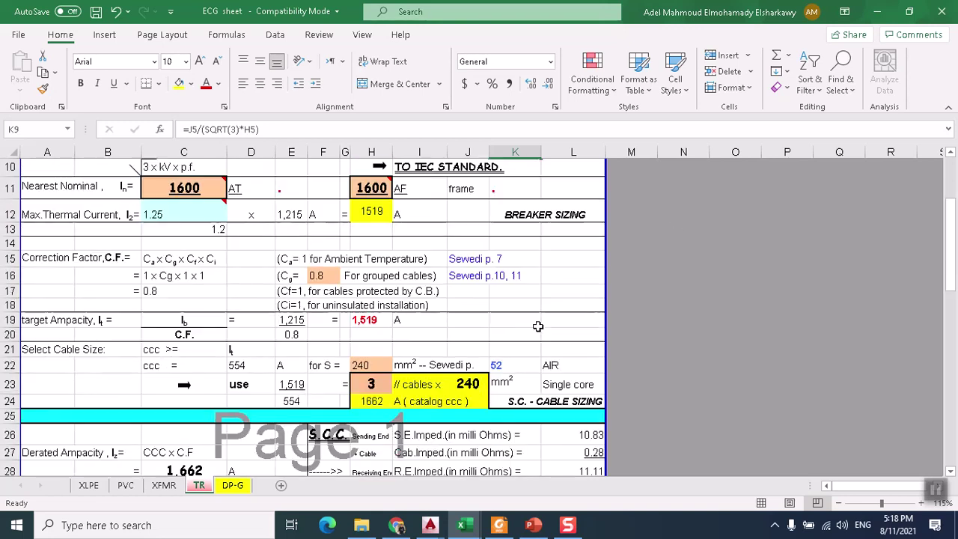
scroll(555, 339, "down", 1)
scroll(554, 339, "down", 1)
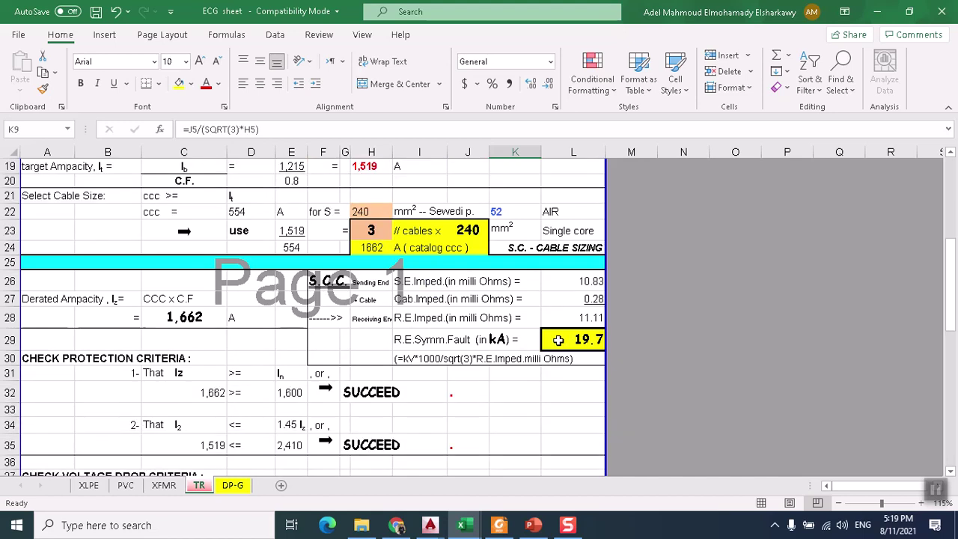
- Review the TR sheet's receiving-end fault current formula and its accumulated voltage drop check against the allowed limit
left_click(581, 343)
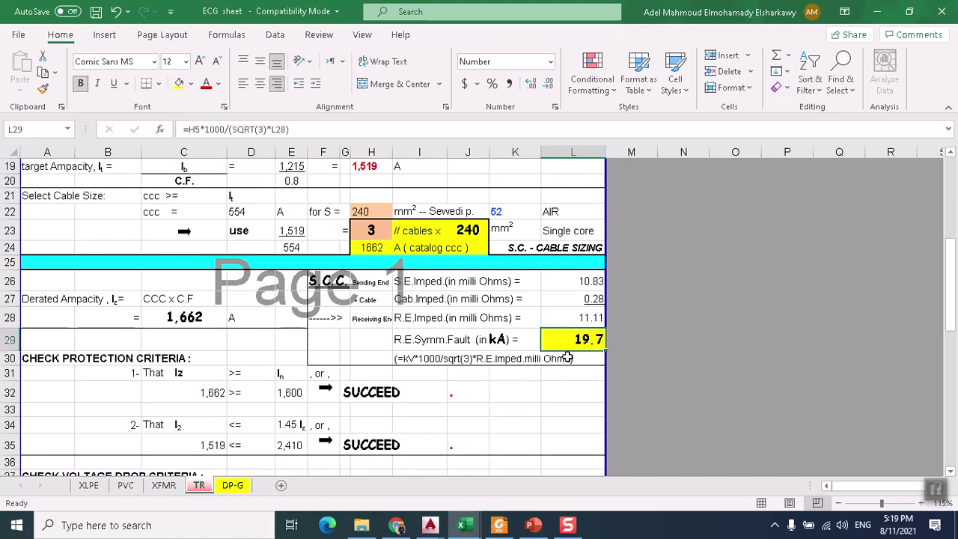
scroll(567, 359, "down", 4)
scroll(427, 417, "down", 1)
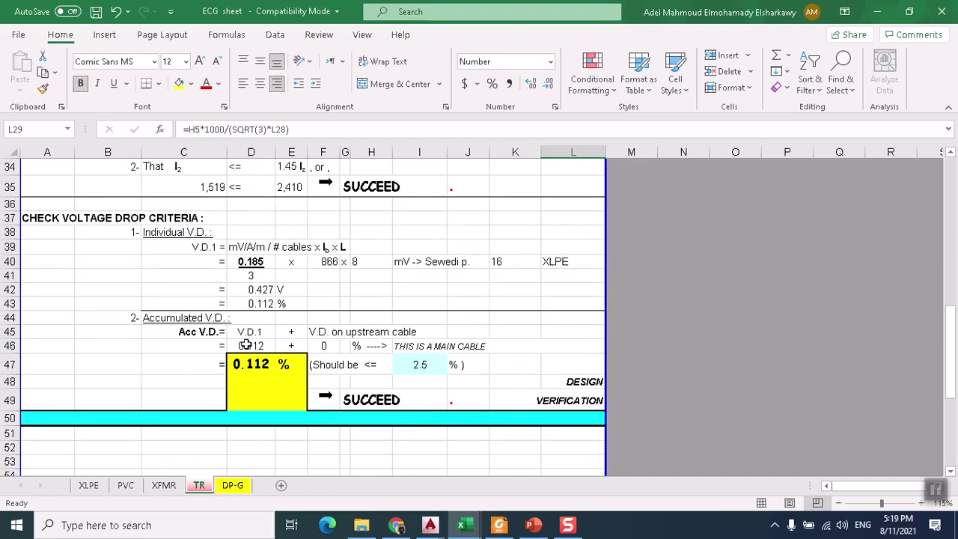
left_click(253, 364)
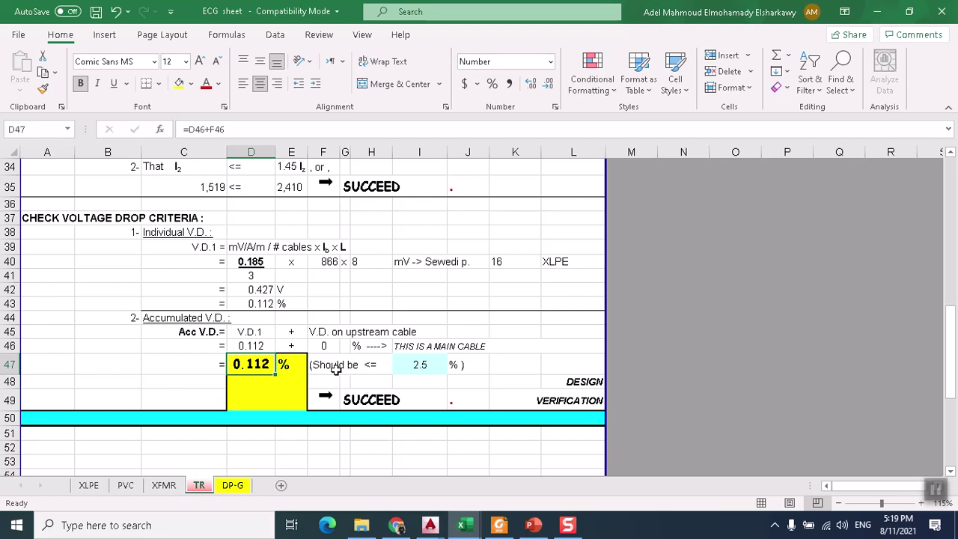
left_click(383, 402)
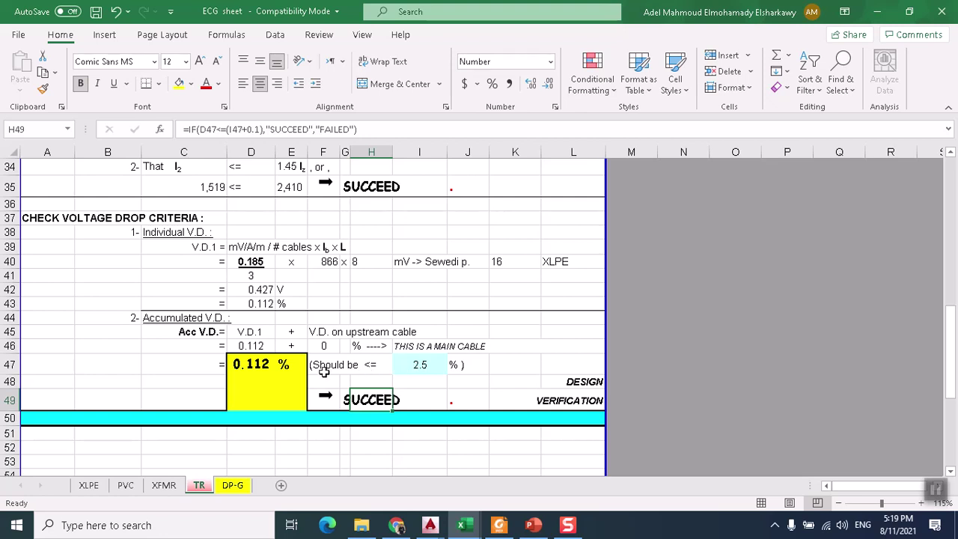
left_click(424, 365)
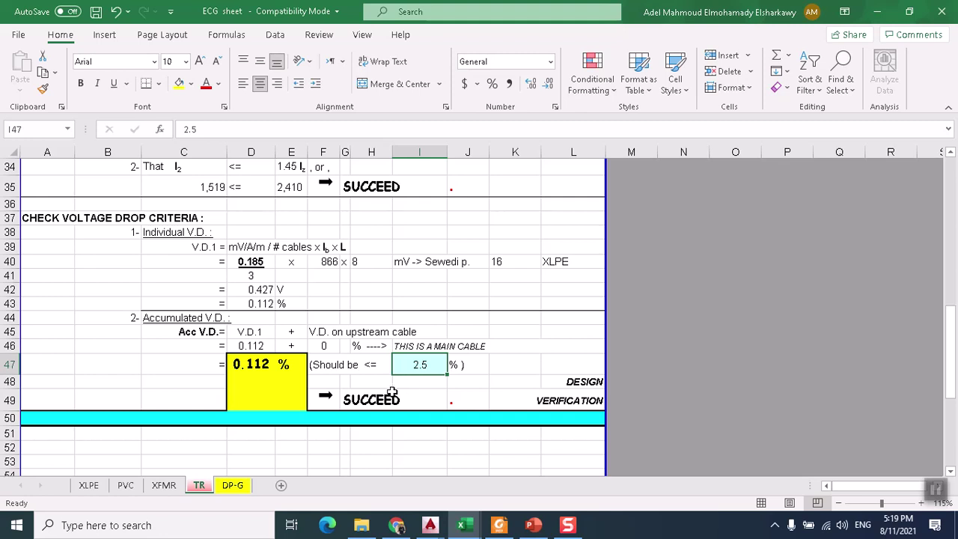
- Switch to the SLD drawing in AutoCAD and review the transformer cable label and the MDB's incoming and outgoing feeders
left_click(475, 528)
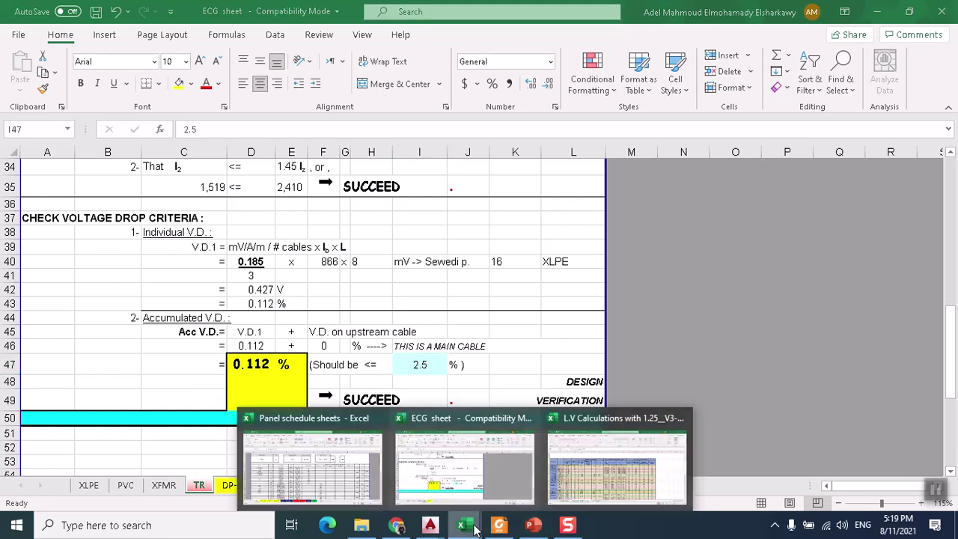
mouse_move(430, 524)
left_click(384, 471)
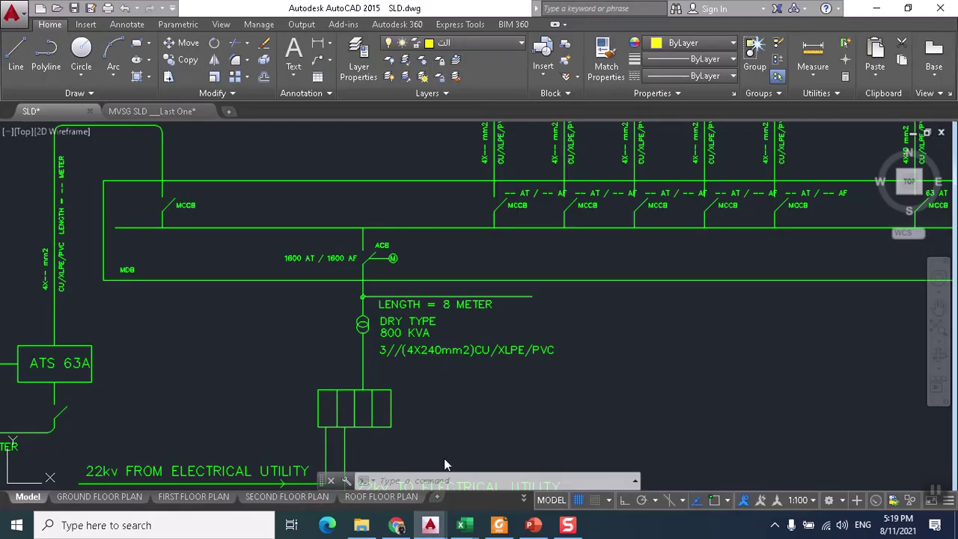
scroll(490, 371, "up", 2)
scroll(460, 381, "up", 1)
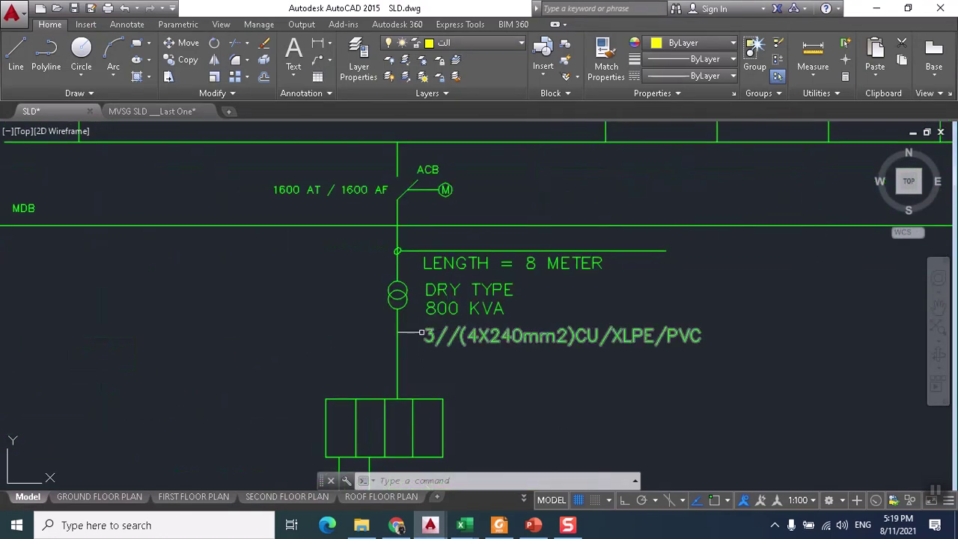
scroll(426, 348, "down", 3)
left_click_drag(481, 277, 346, 322)
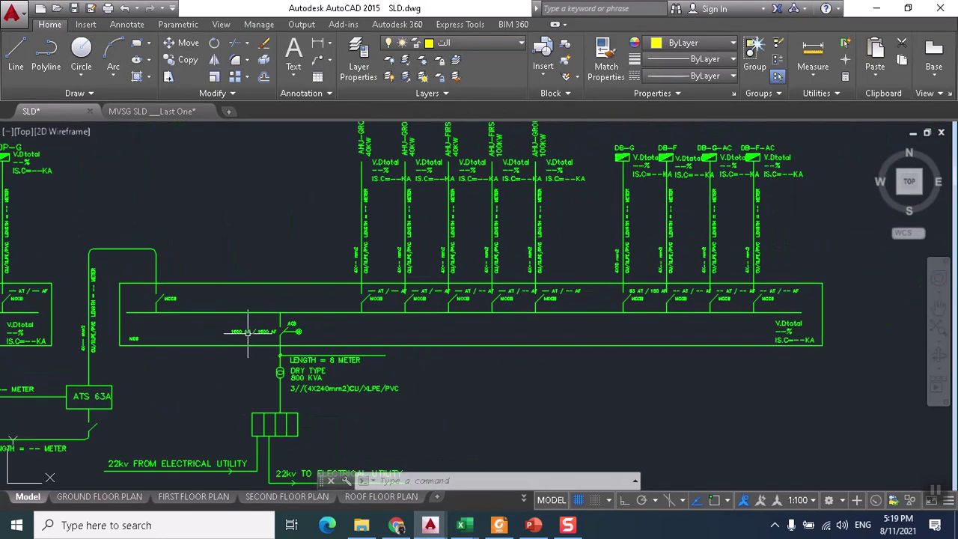
scroll(565, 350, "up", 1)
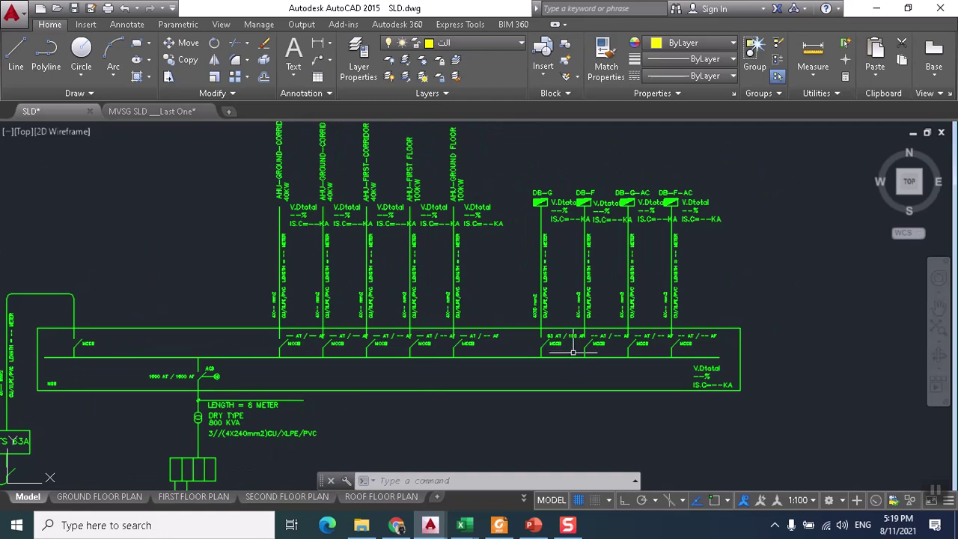
- Examine the DB-G feeder's breaker rating, cable size, length, voltage drop and short-circuit labels on the single-line diagram
scroll(573, 356, "up", 2)
scroll(533, 239, "up", 2)
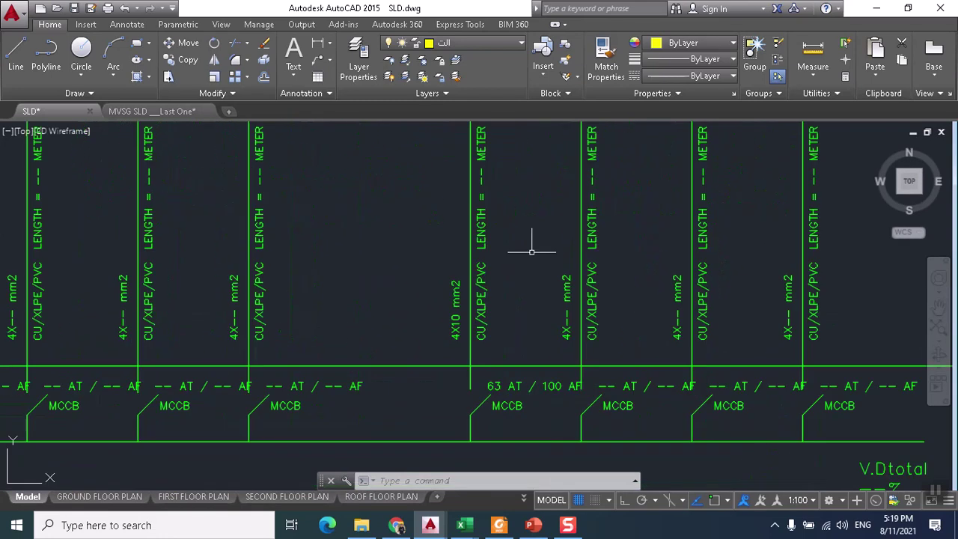
scroll(529, 225, "down", 2)
scroll(547, 344, "down", 1)
scroll(524, 274, "up", 1)
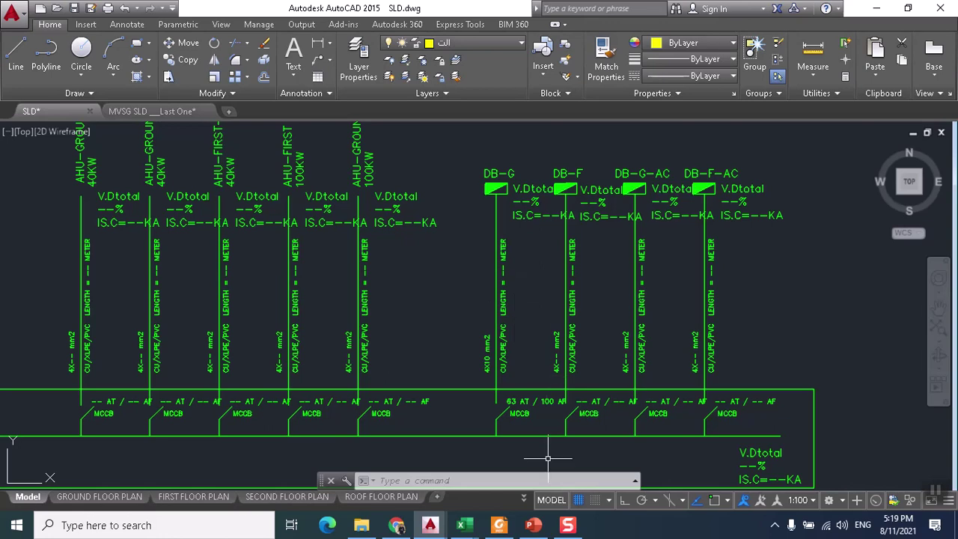
scroll(524, 423, "up", 2)
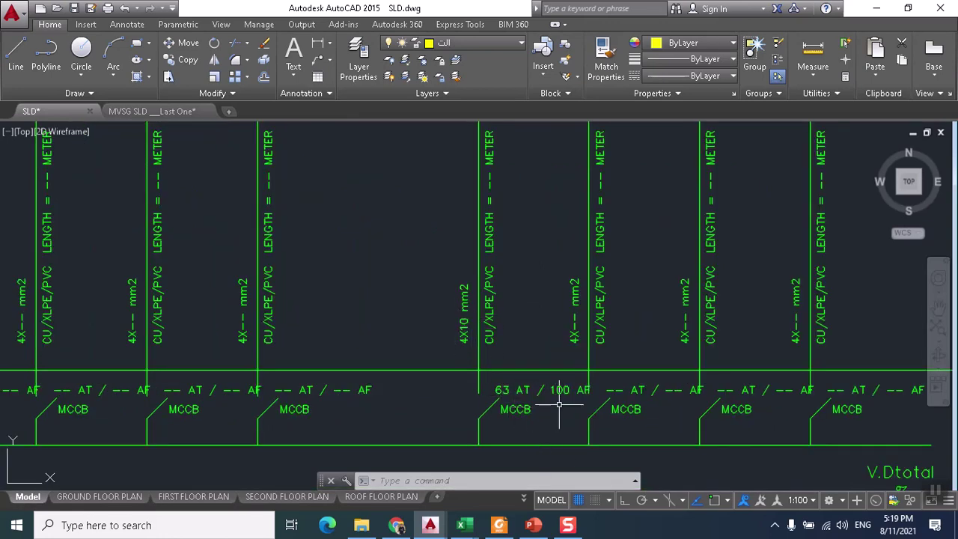
left_click_drag(519, 274, 507, 319)
scroll(513, 321, "down", 3)
scroll(514, 299, "up", 3)
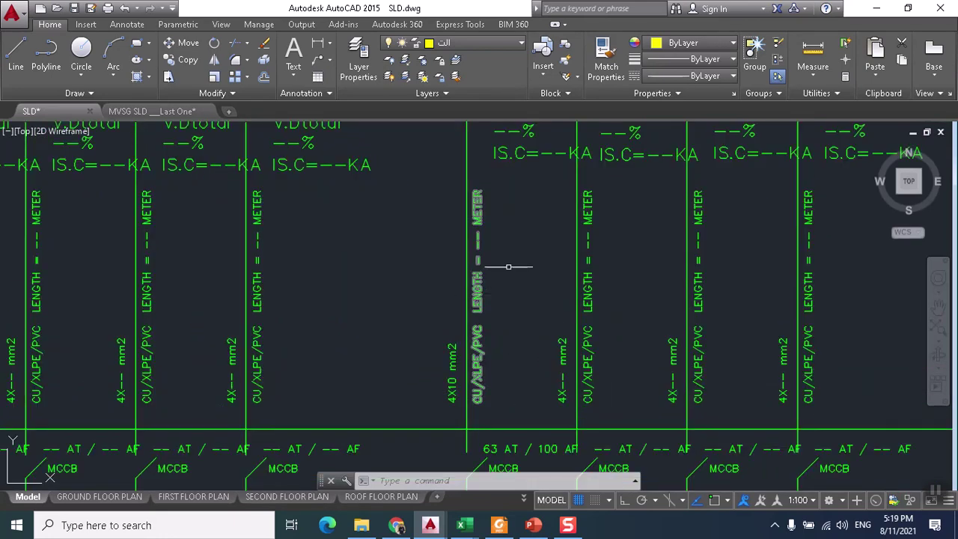
scroll(509, 267, "down", 3)
left_click_drag(444, 278, 436, 327)
scroll(509, 325, "up", 5)
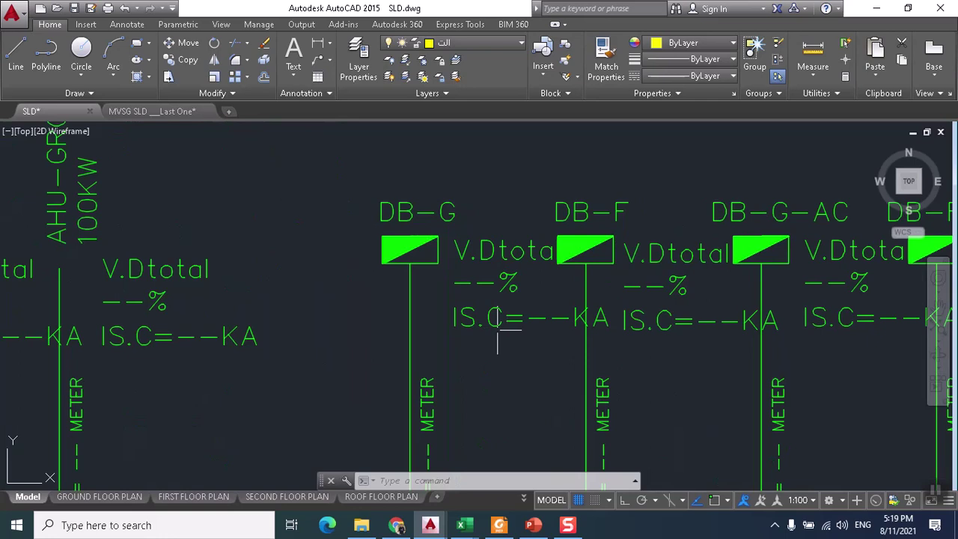
scroll(499, 321, "down", 10)
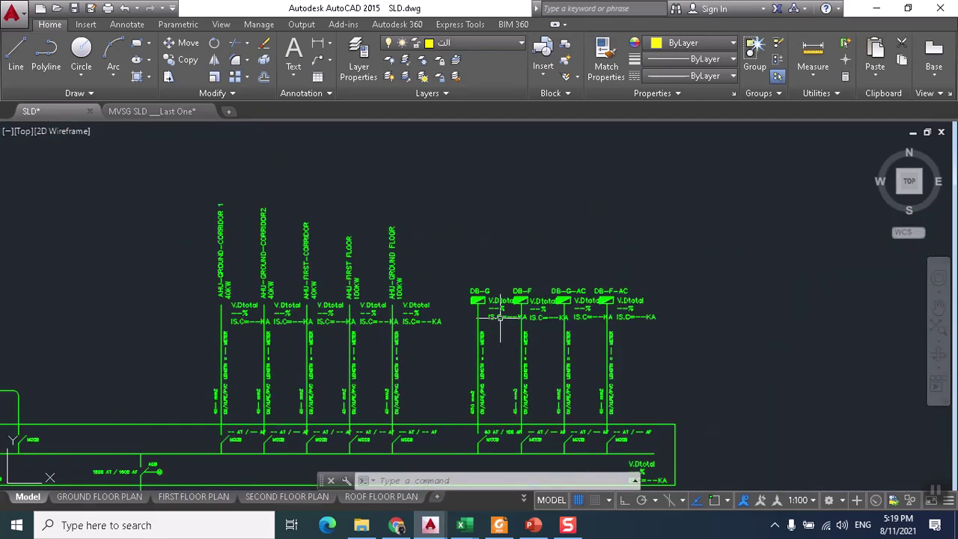
scroll(500, 319, "down", 2)
- Check the length of the cable polyline from the MDB to DP-G on the ground floor plan through its object properties
scroll(254, 336, "up", 4)
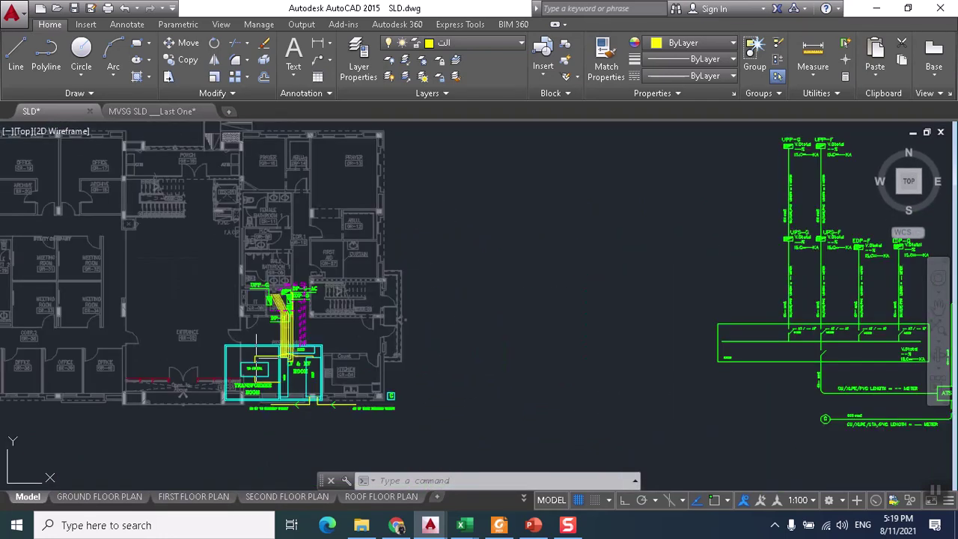
scroll(522, 325, "up", 5)
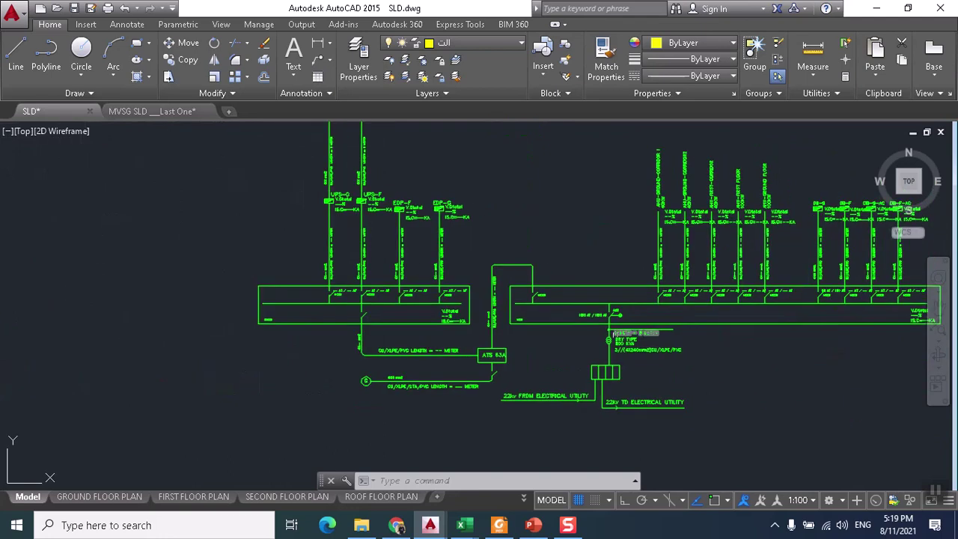
scroll(513, 333, "up", 3)
scroll(514, 333, "up", 2)
scroll(496, 321, "down", 8)
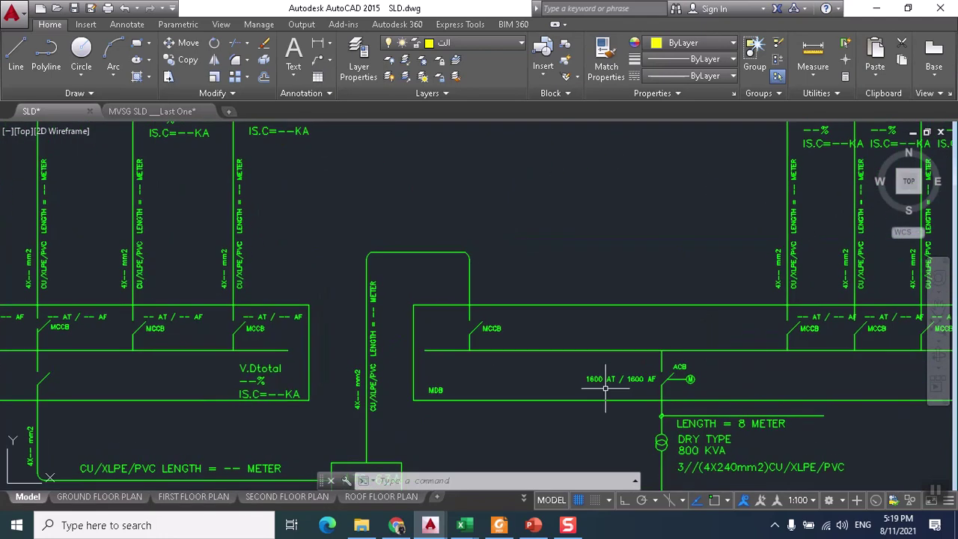
scroll(449, 289, "up", 3)
scroll(520, 343, "up", 6)
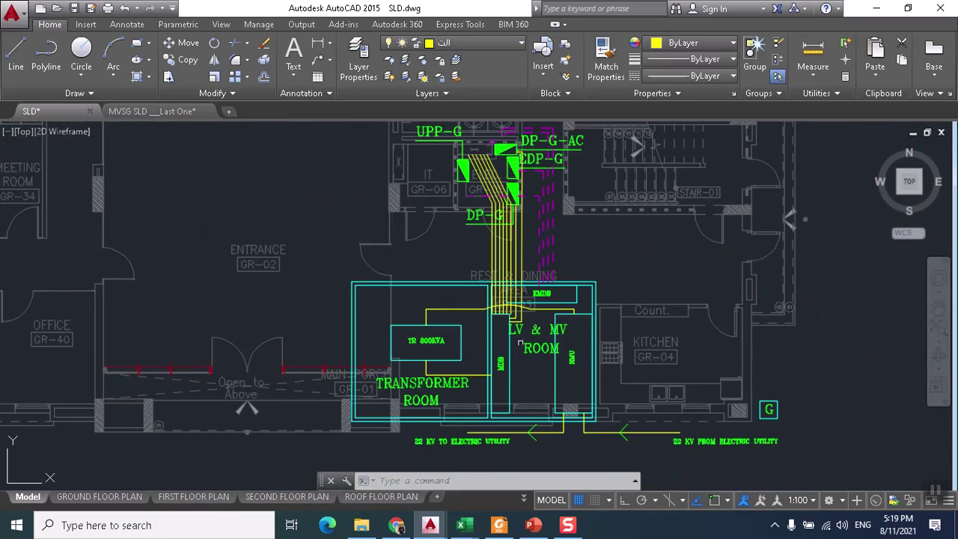
scroll(483, 404, "down", 5)
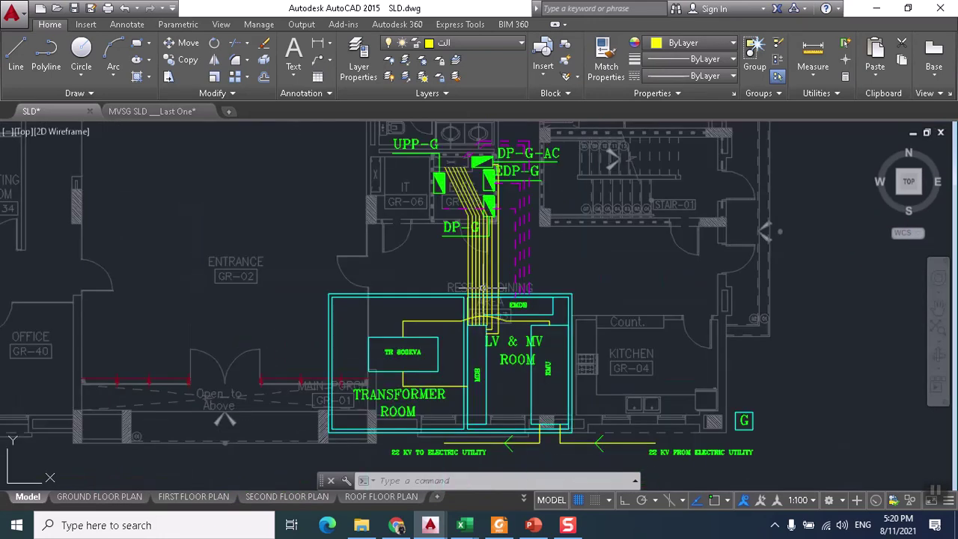
scroll(484, 227, "up", 5)
scroll(449, 241, "down", 1)
scroll(487, 217, "up", 4)
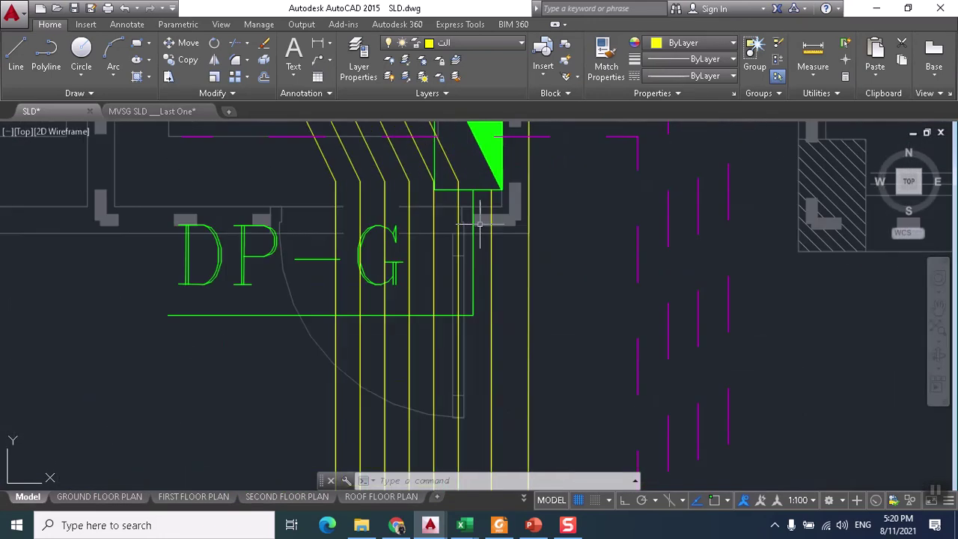
left_click(492, 212)
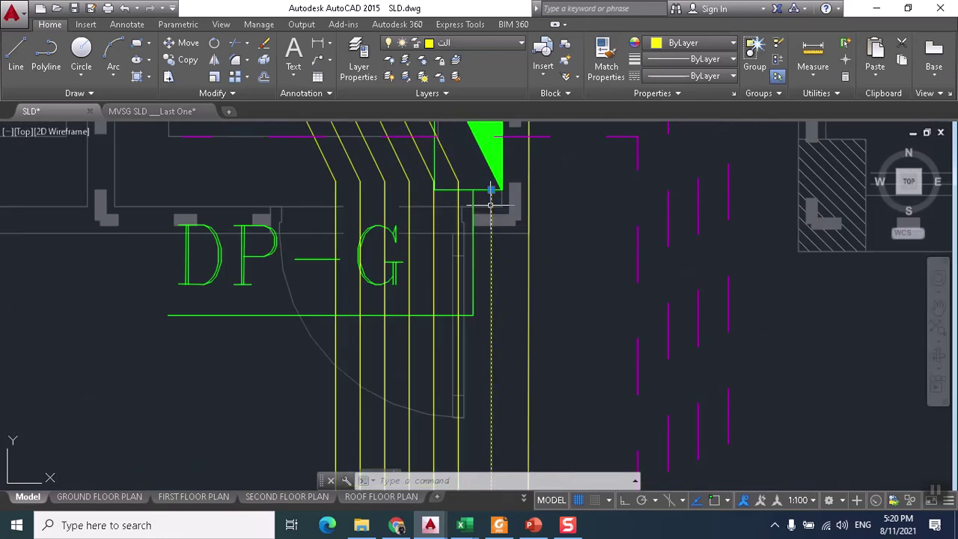
scroll(497, 309, "down", 2)
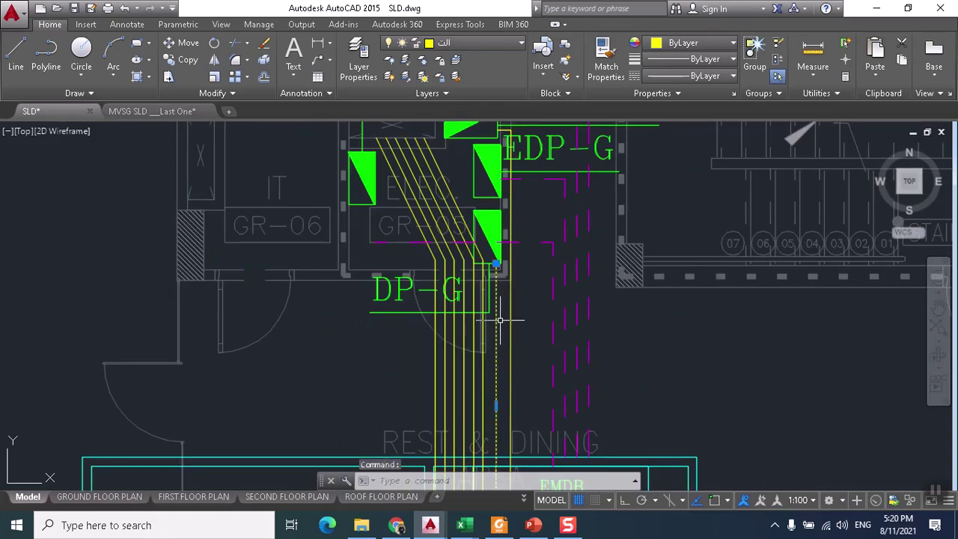
key("ctrl+1")
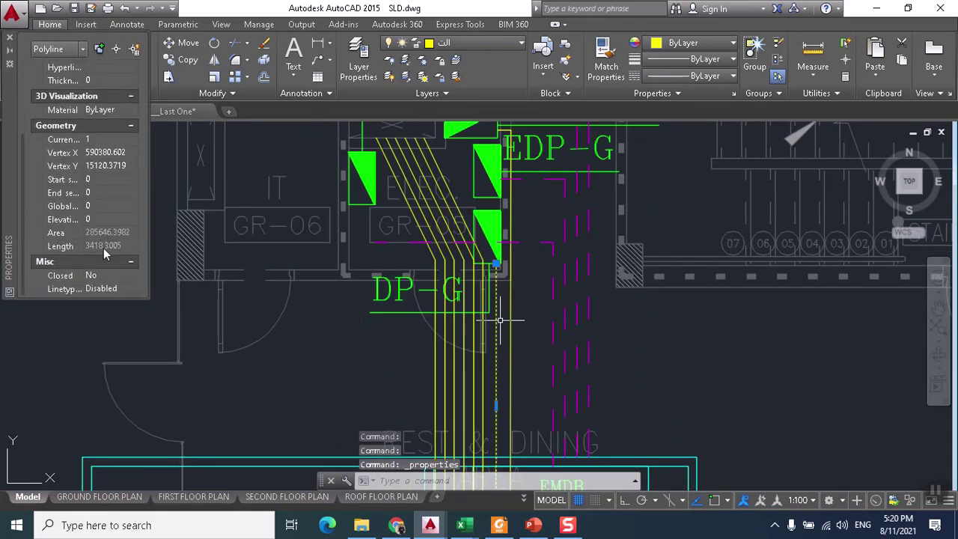
scroll(541, 333, "down", 2)
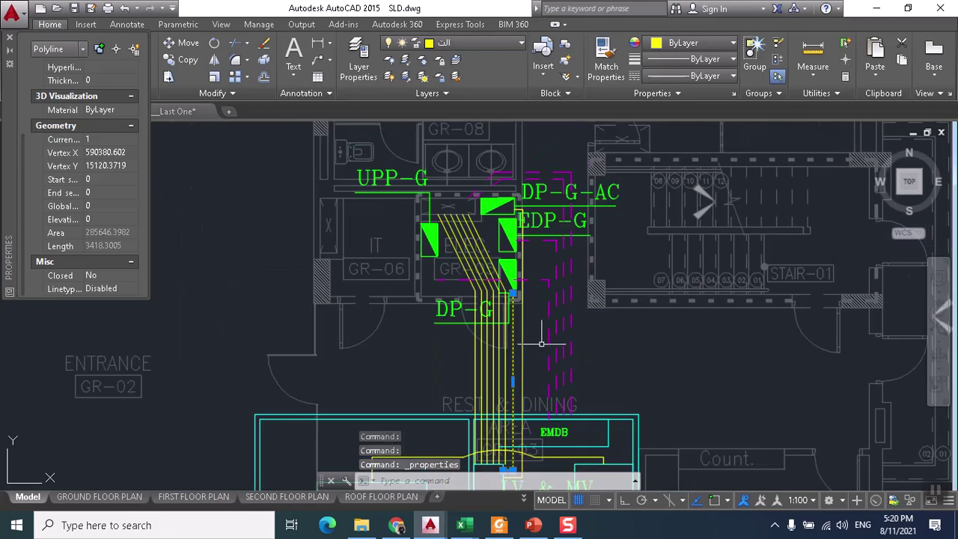
left_click(12, 44)
scroll(570, 387, "down", 4)
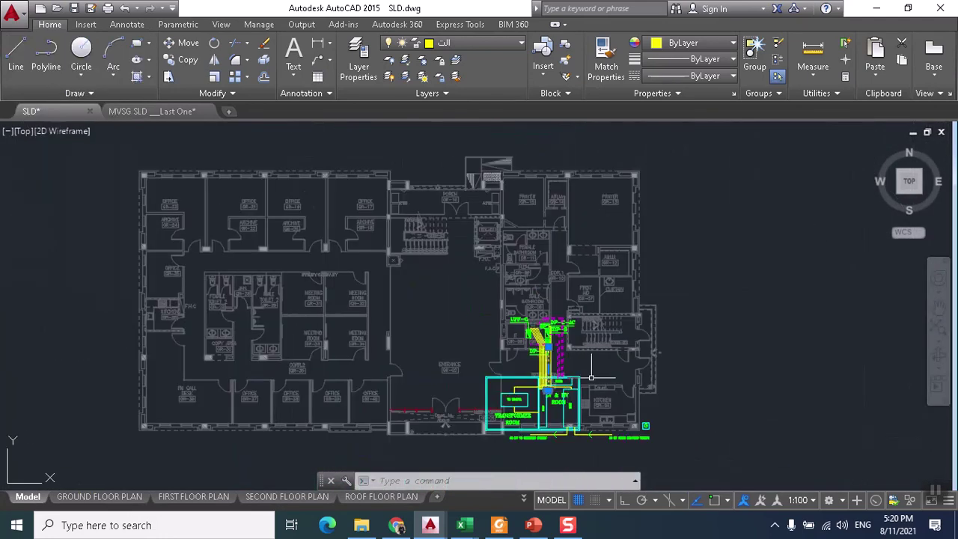
- Change the DB-G feeder's cable label on the single-line diagram to CU/XLPE/PVC LENGTH = 10 METER
scroll(564, 410, "down", 3)
scroll(374, 343, "up", 5)
scroll(585, 328, "up", 5)
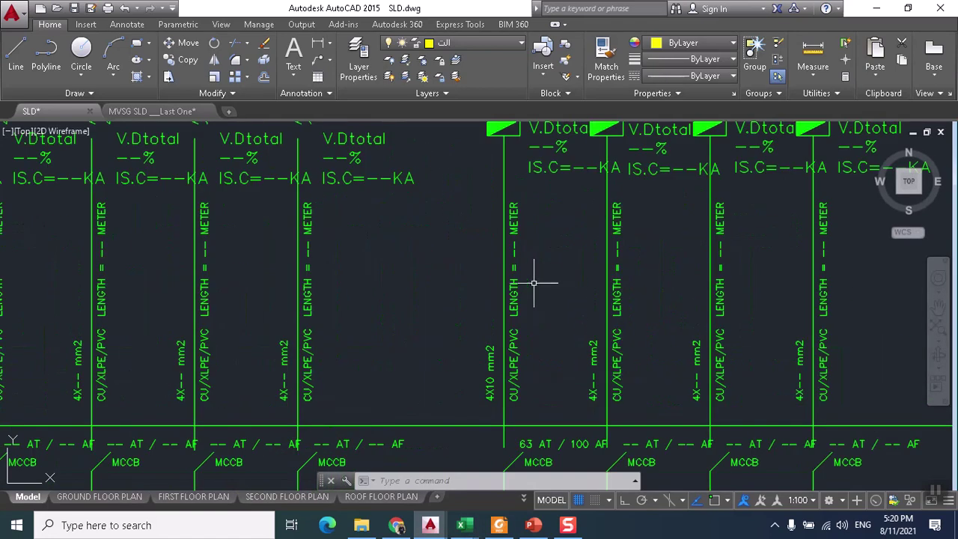
left_click(515, 291)
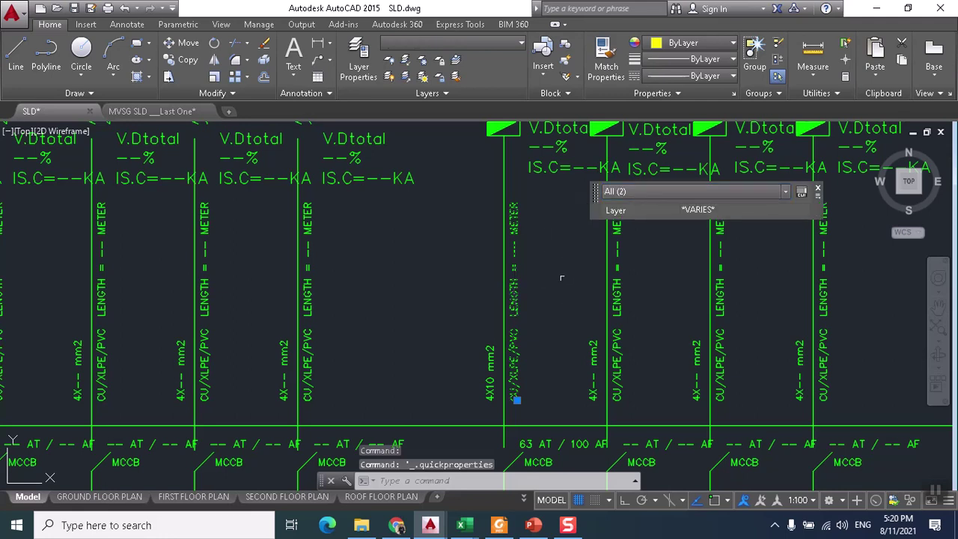
key("Escape")
left_click(521, 253)
left_click(515, 224)
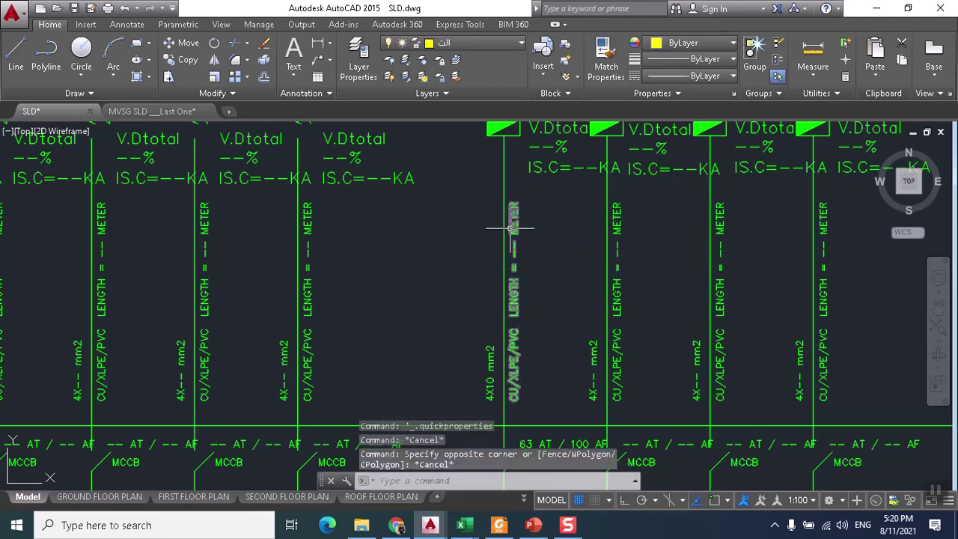
double_click(514, 284)
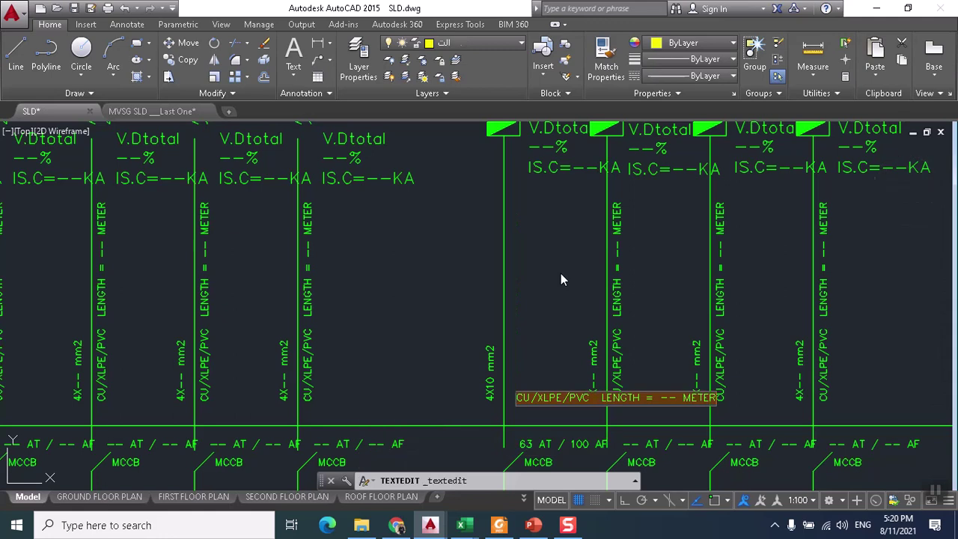
left_click(673, 401)
key("BackSpace")
key("BackSpace")
type("10")
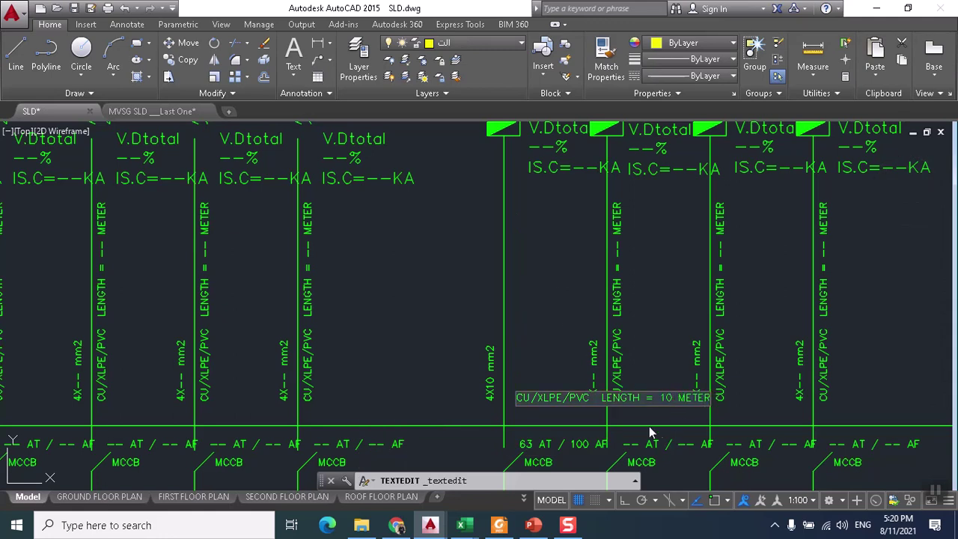
key("Return")
key("Return")
scroll(572, 362, "down", 2)
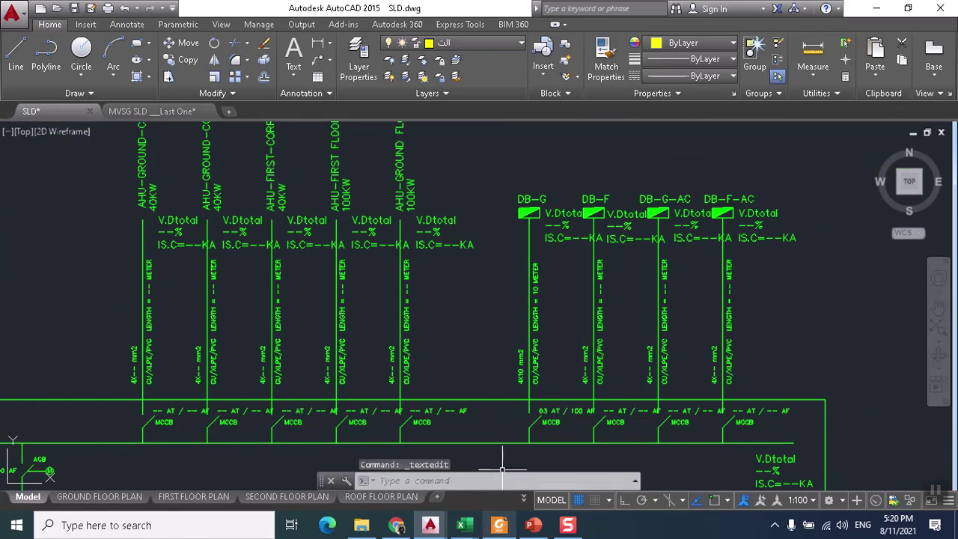
- Switch to the ECG sheet workbook in Excel and open the DP-G sizing sheet
mouse_move(465, 524)
left_click(426, 453)
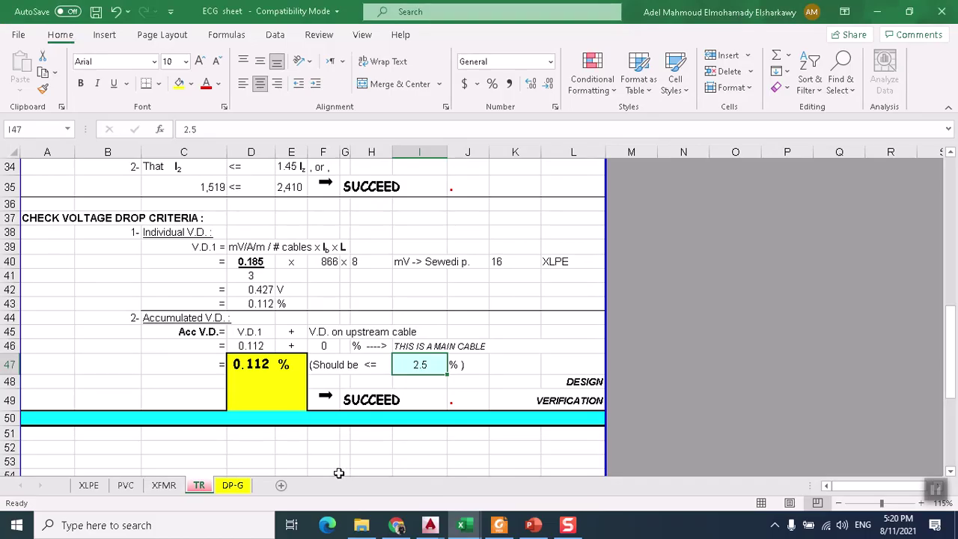
left_click(233, 486)
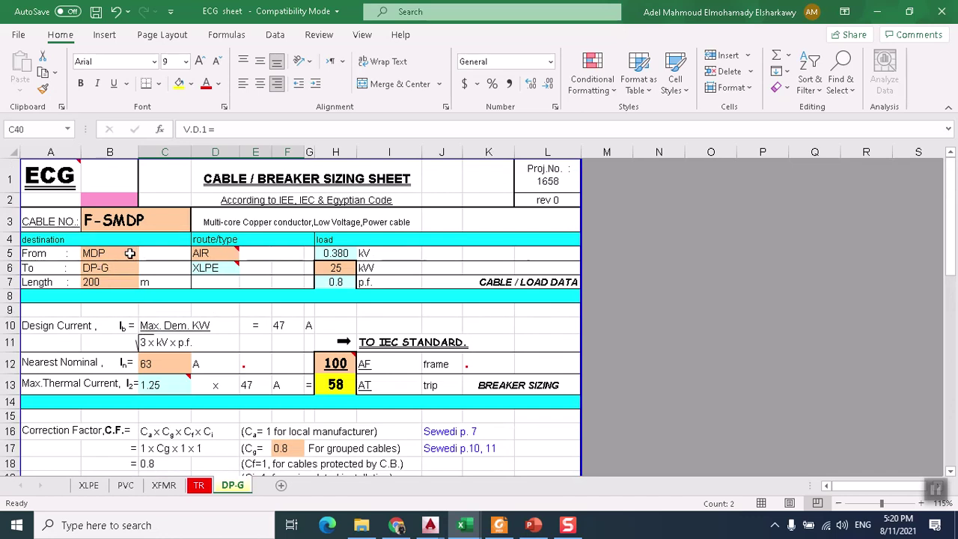
- Set the cable length from MDP to DP-G to 10 m in the sizing sheet
left_click(122, 283)
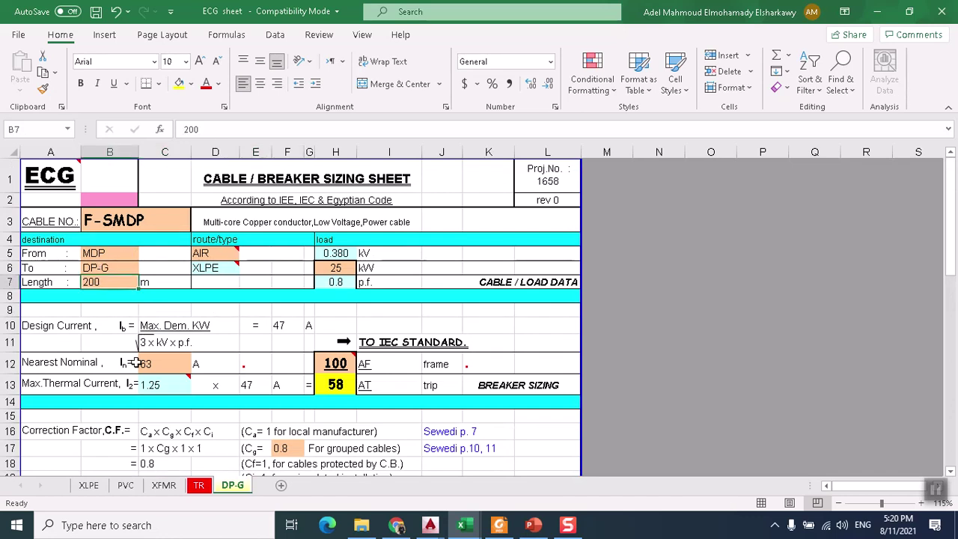
type("10")
key("Tab")
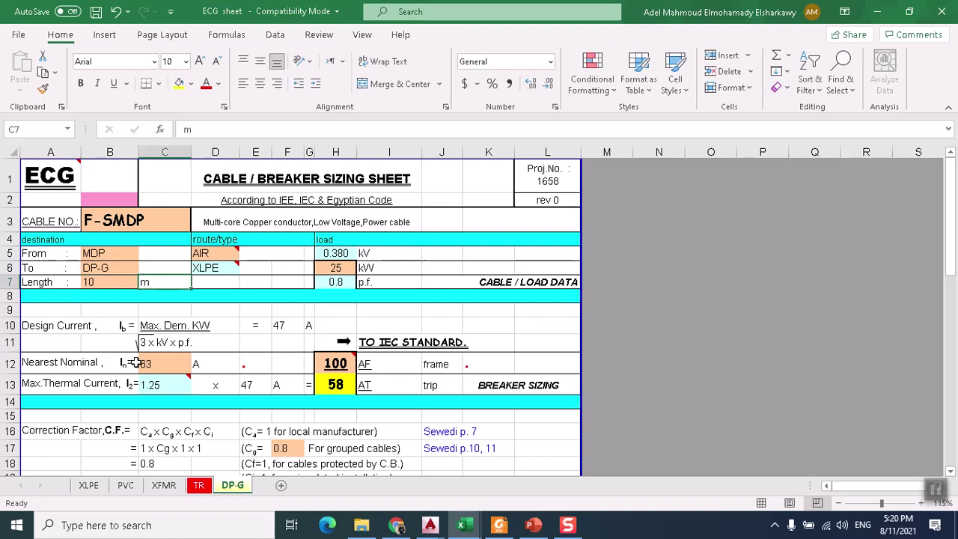
- Look up the total demand load of panel DP_G in the Panel schedule sheets workbook for the sizing sheet's load cell
left_click(344, 268)
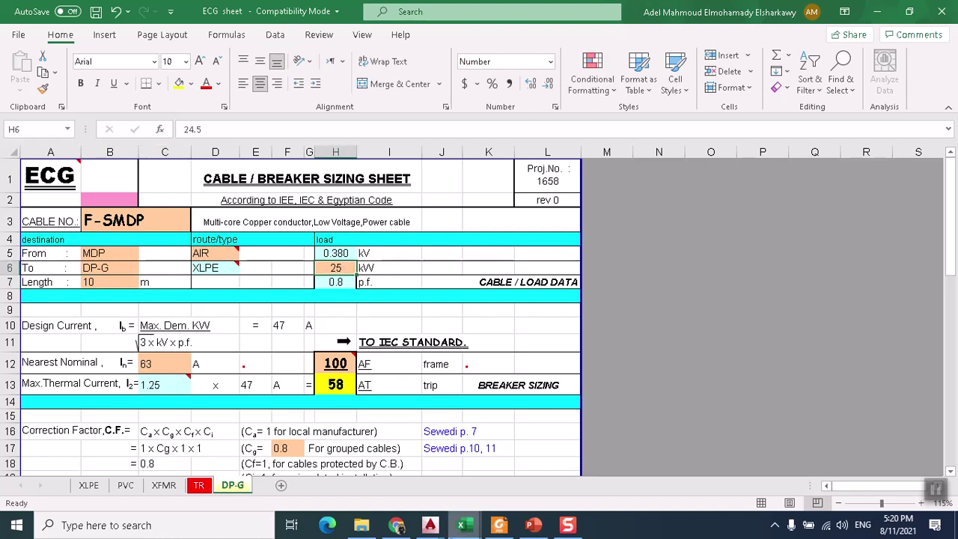
mouse_move(473, 527)
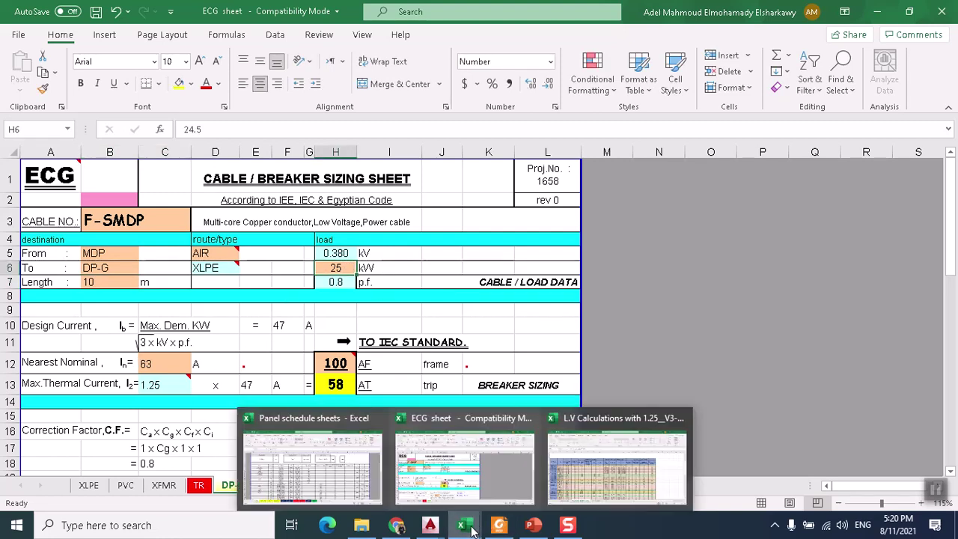
left_click(340, 483)
scroll(438, 384, "down", 4)
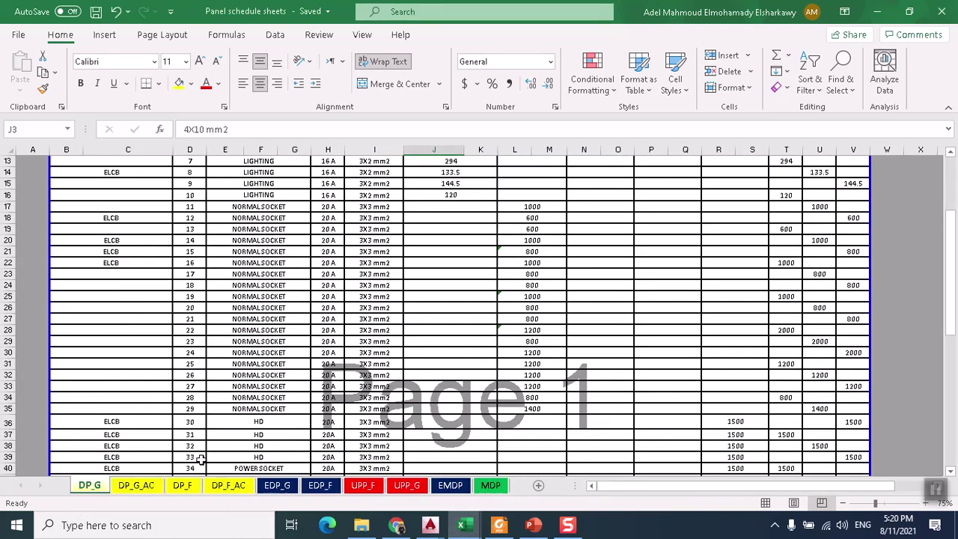
scroll(500, 424, "down", 14)
scroll(866, 327, "up", 2)
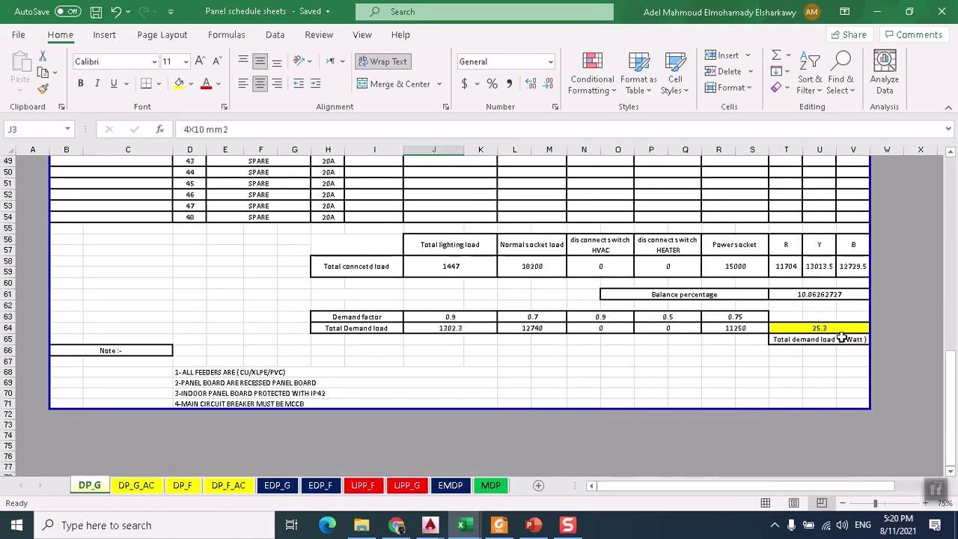
- Return to the ECG sheet workbook and set the DP-G load to 25.3 kW
mouse_move(469, 529)
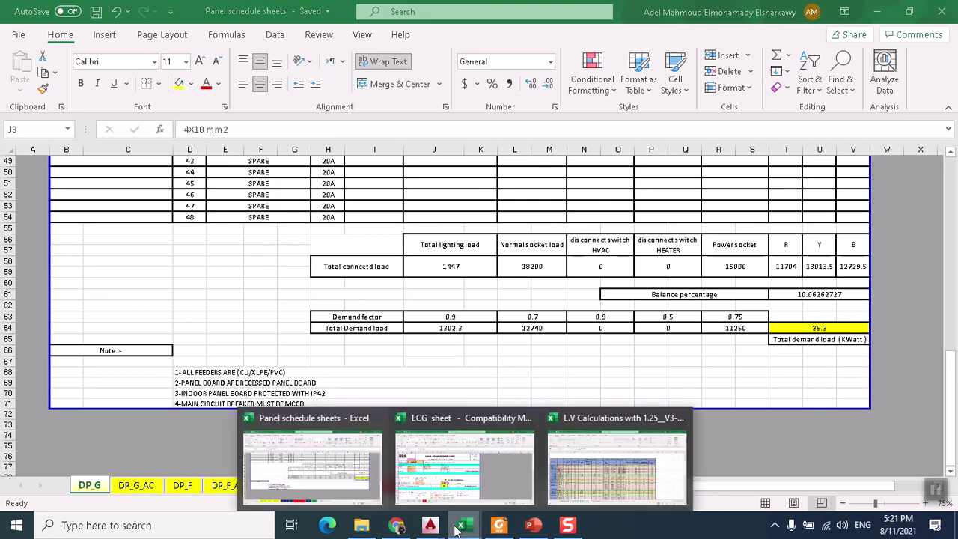
left_click(492, 434)
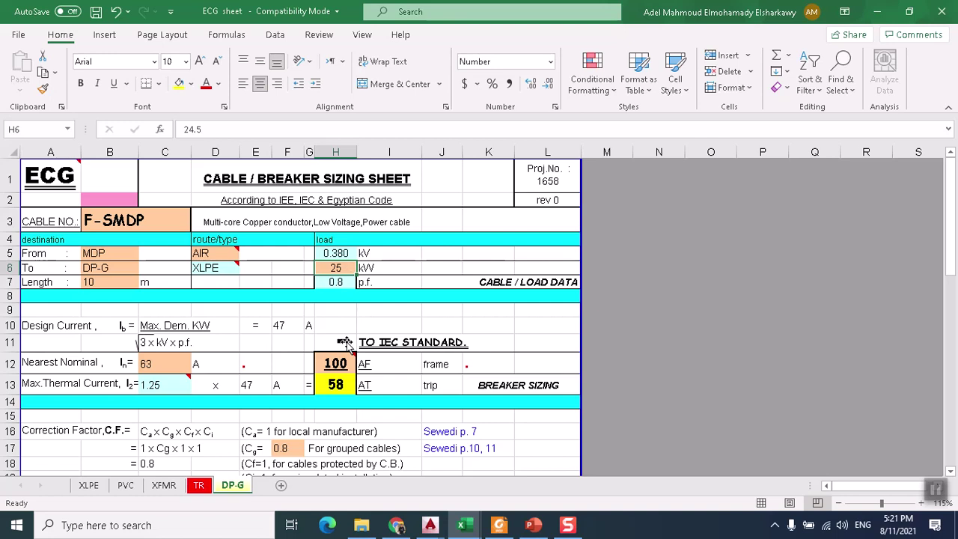
type("2")
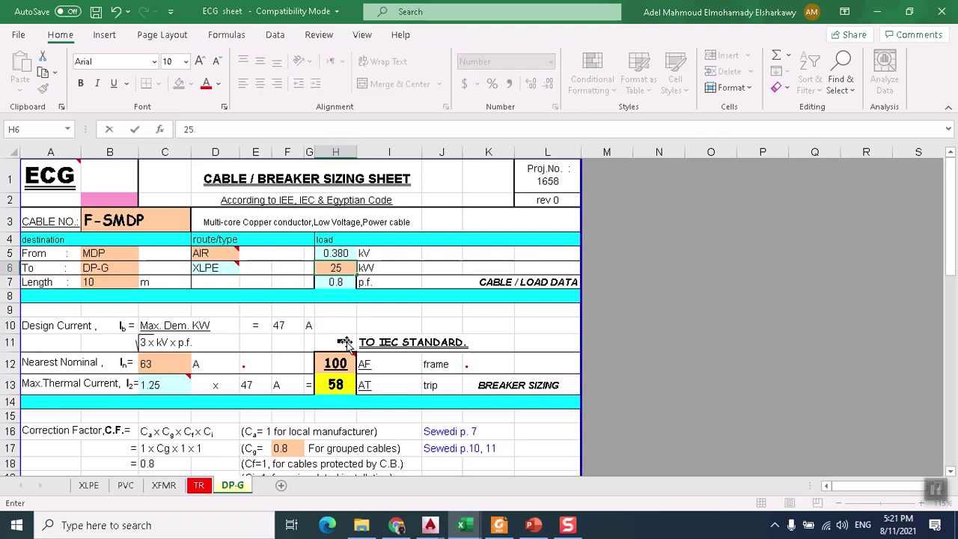
key("Return")
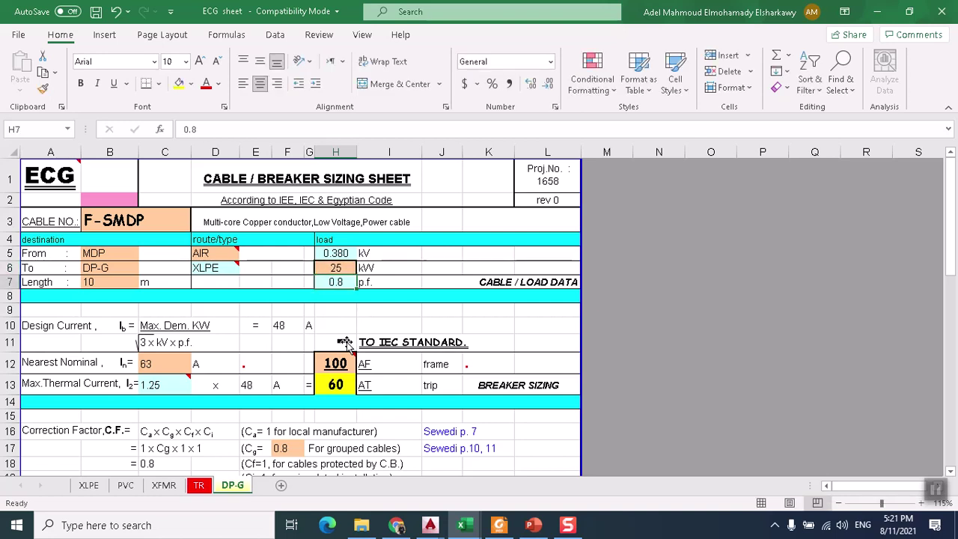
- Examine the DP-G breaker sizing section, including the design current, nearest nominal rating, frame and trip values, and the trip formula
scroll(357, 385, "down", 1)
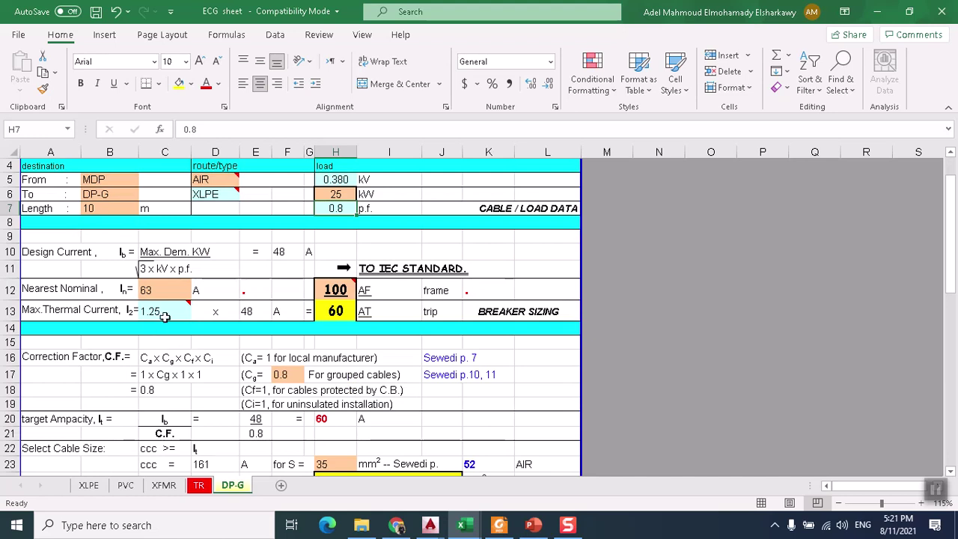
scroll(305, 269, "up", 1)
scroll(391, 305, "down", 1)
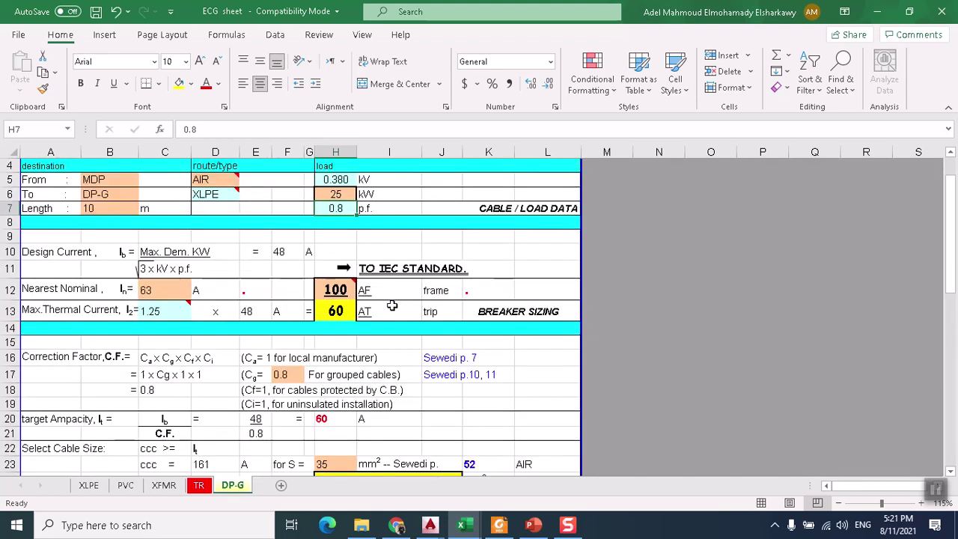
left_click(338, 316)
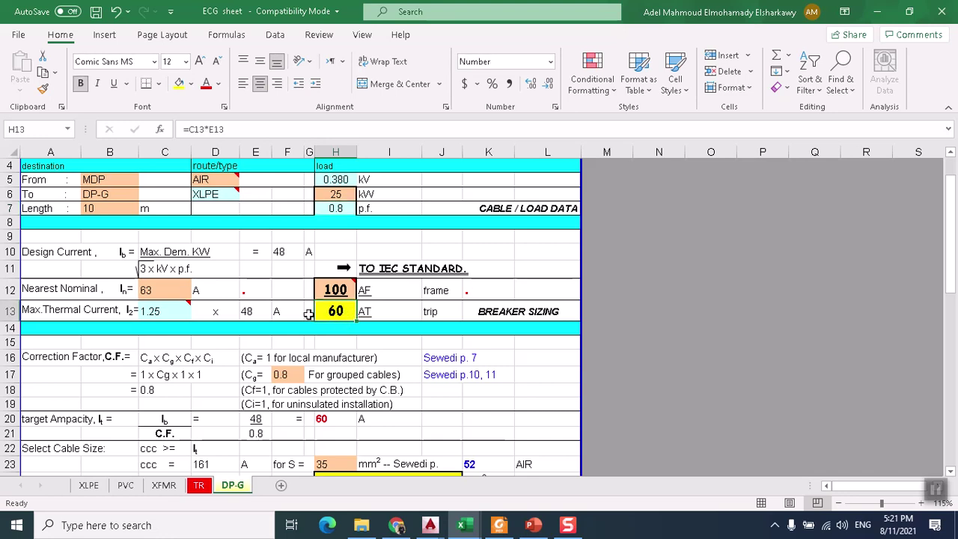
scroll(166, 290, "down", 1)
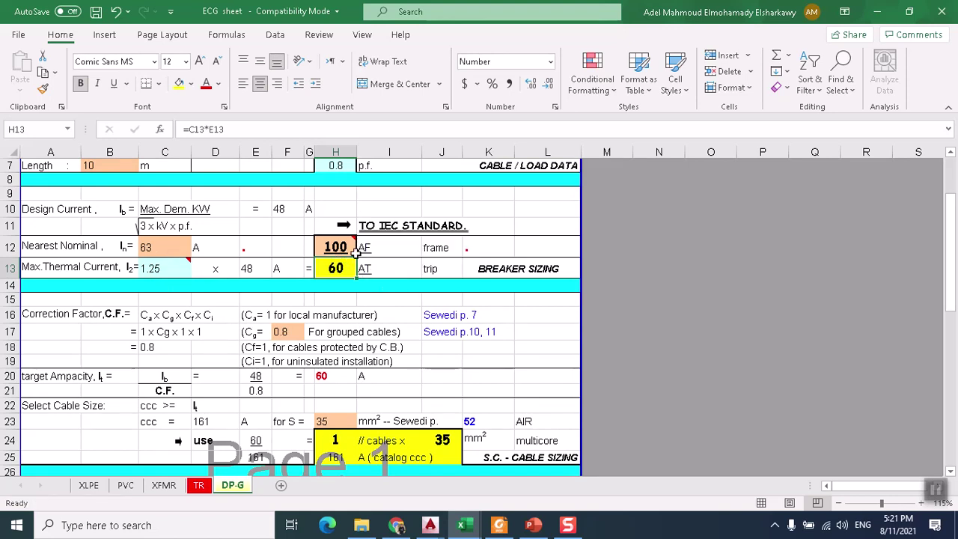
mouse_move(358, 253)
scroll(358, 253, "down", 3)
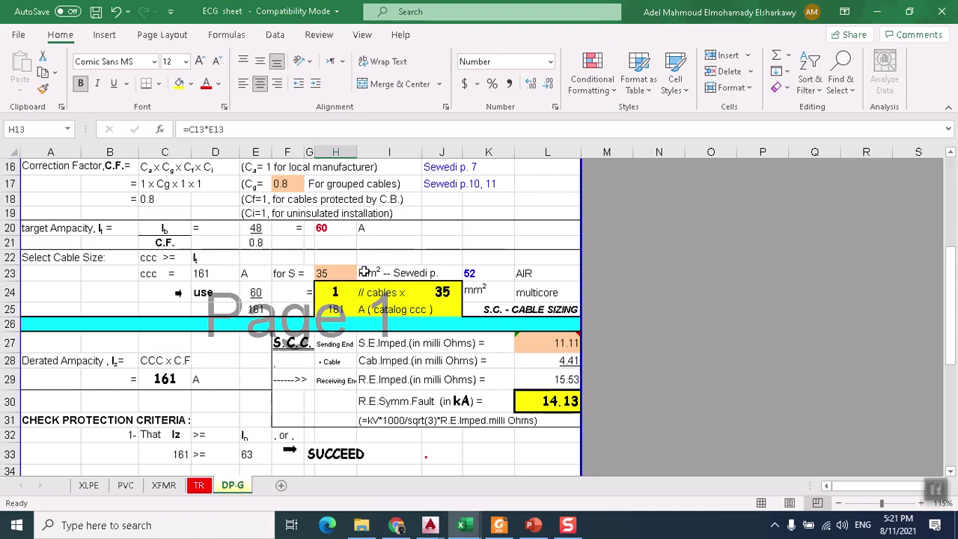
- Try a 6 mm² cable size for DP-G, and replace it with 10 mm²
left_click(337, 274)
scroll(339, 313, "down", 1)
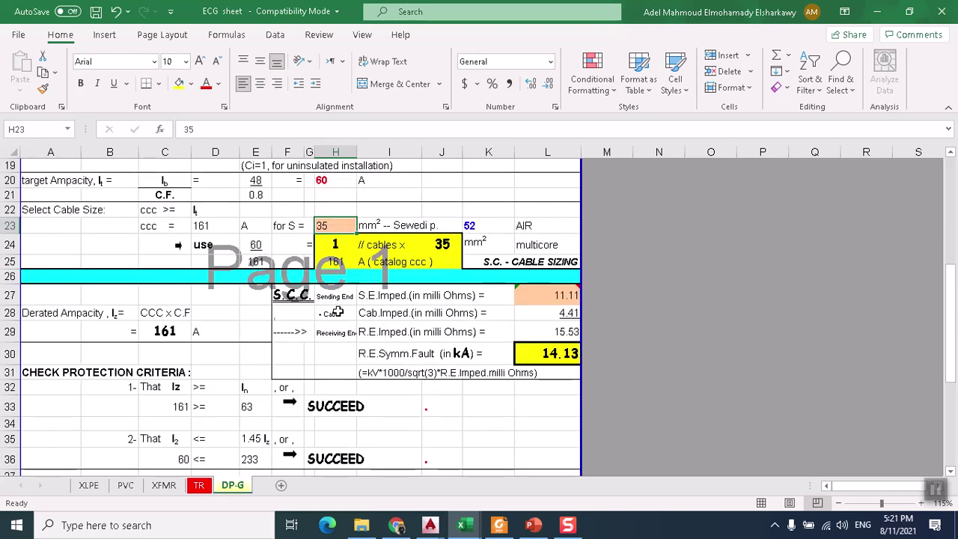
type("6")
key("Return")
left_click(350, 223)
type("10")
key("ctrl+Return")
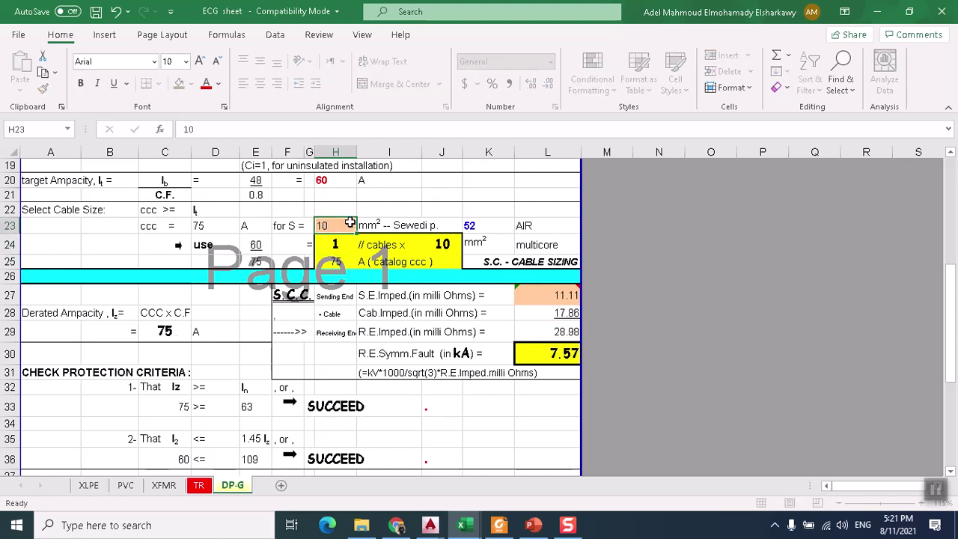
- Check the number of parallel cables, the short-circuit section and the protection criteria for the DP-G cable
left_click(343, 243)
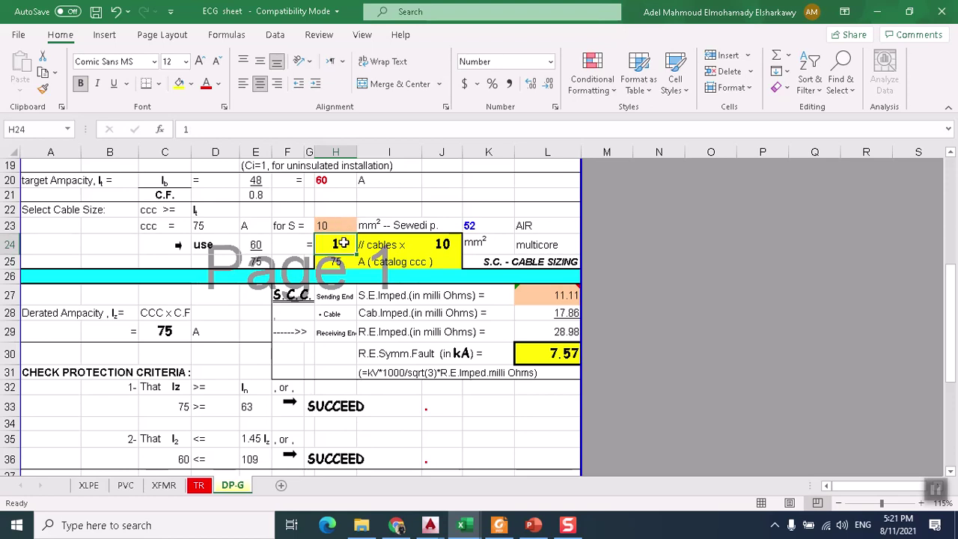
scroll(351, 244, "down", 2)
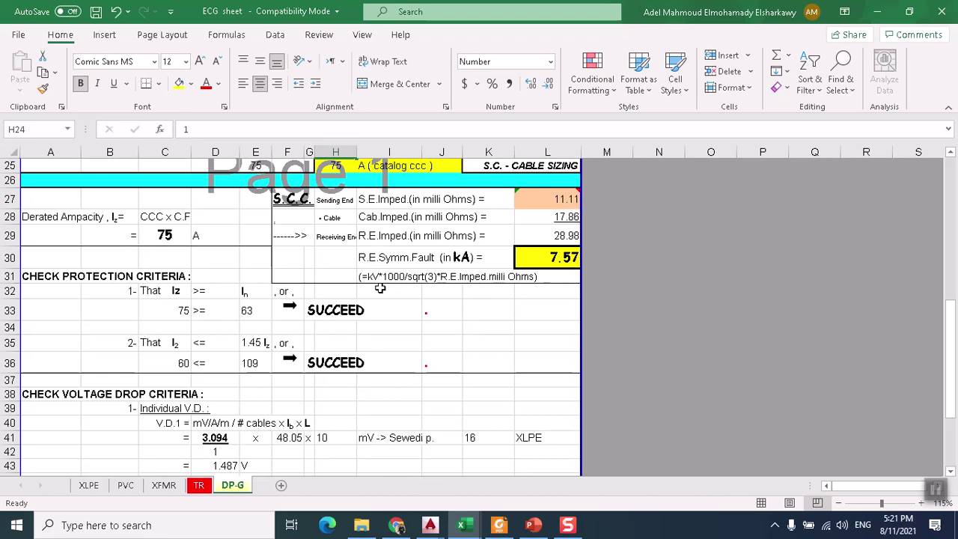
scroll(382, 289, "down", 1)
scroll(409, 289, "up", 1)
- Switch to the SLD drawing in AutoCAD and examine the incoming supply from the transformer through its cable to the MDB's main ACB
mouse_move(472, 530)
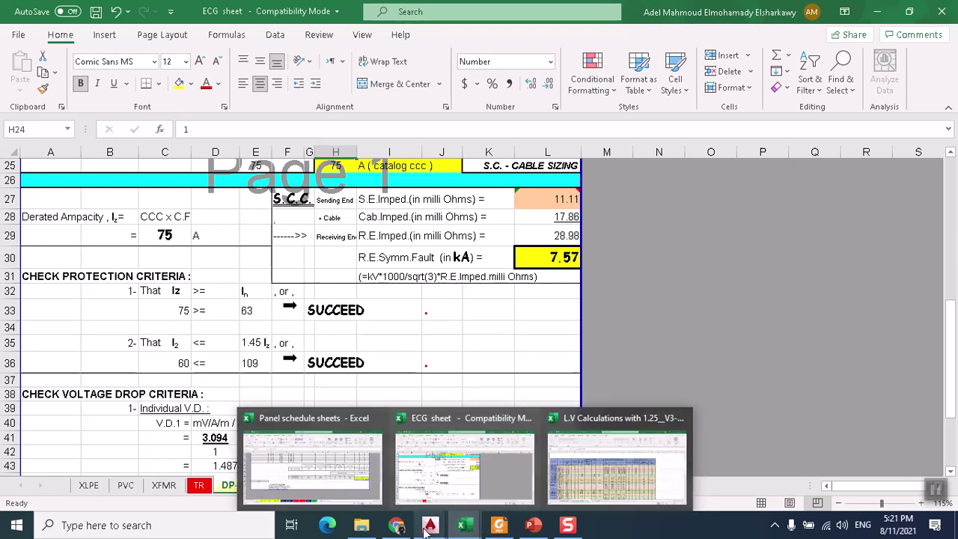
mouse_move(430, 525)
left_click(407, 467)
scroll(412, 452, "down", 3)
scroll(397, 318, "up", 5)
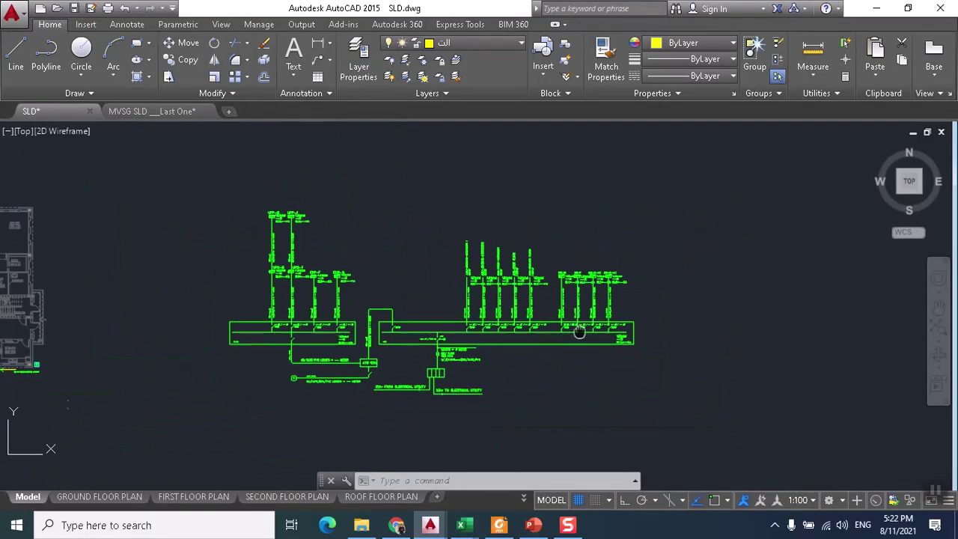
scroll(397, 319, "up", 3)
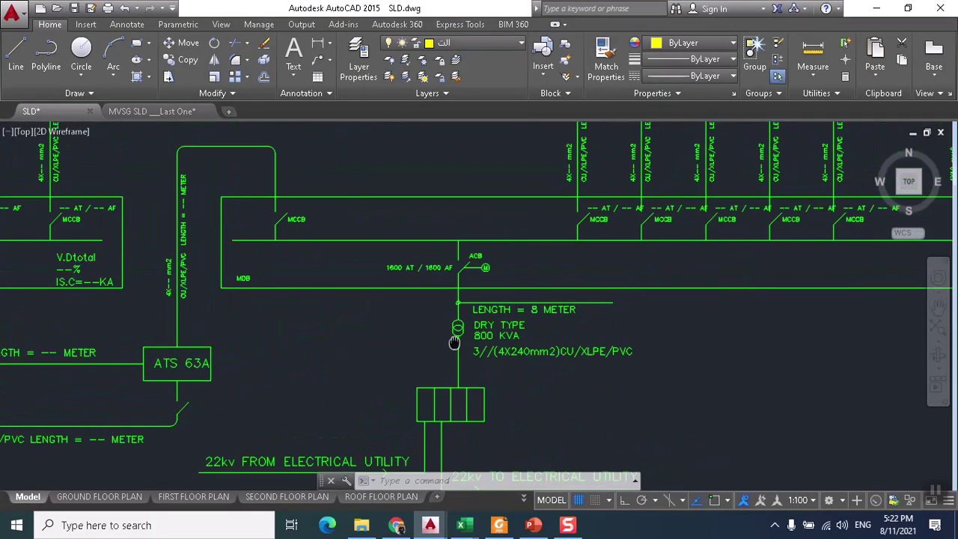
mouse_move(750, 384)
left_mouse_down()
mouse_move(699, 396)
mouse_move(470, 366)
left_mouse_up()
scroll(351, 370, "up", 4)
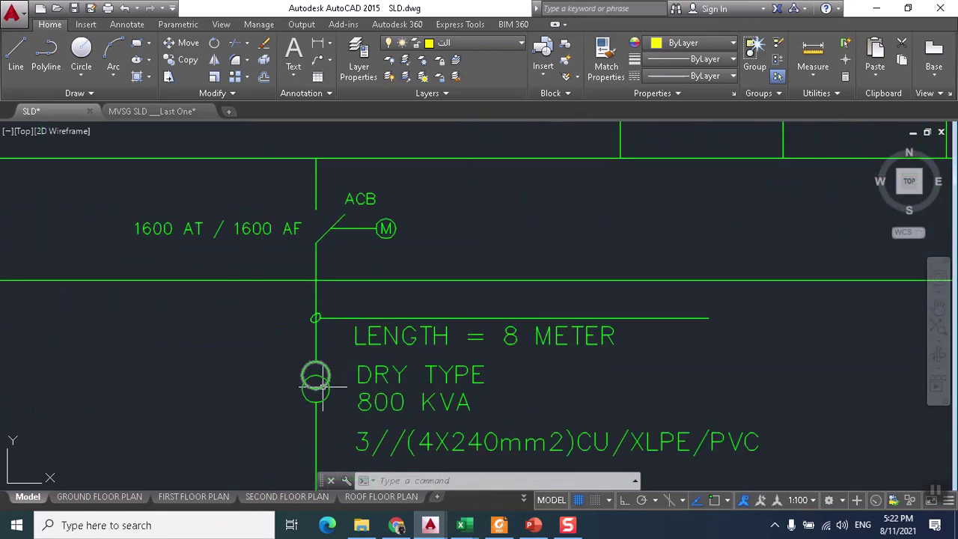
scroll(328, 380, "down", 4)
scroll(328, 380, "up", 5)
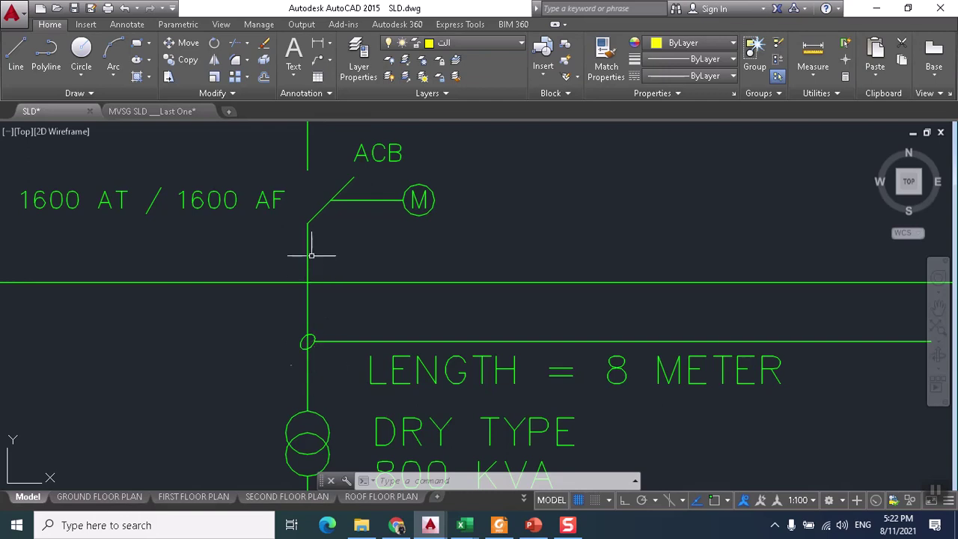
scroll(310, 255, "down", 5)
scroll(455, 250, "up", 1)
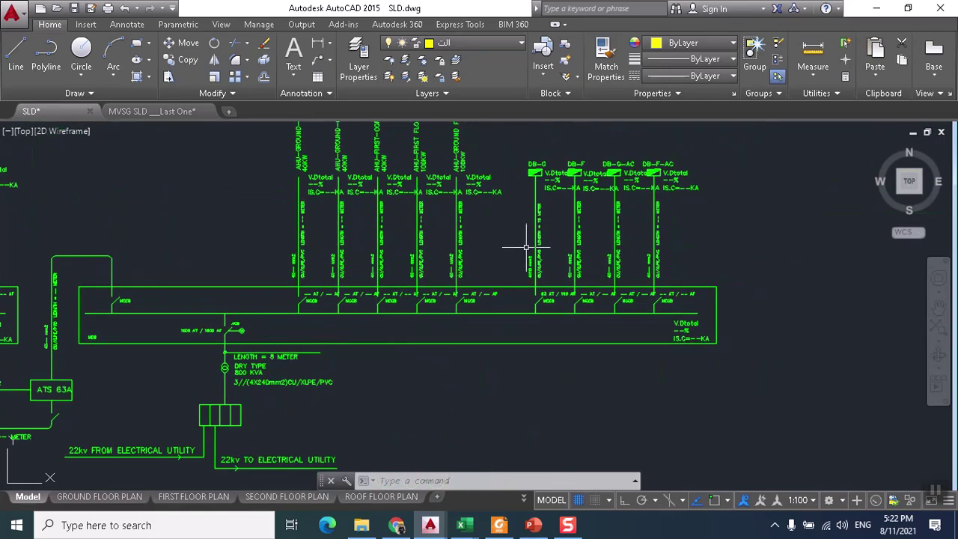
scroll(223, 387, "up", 4)
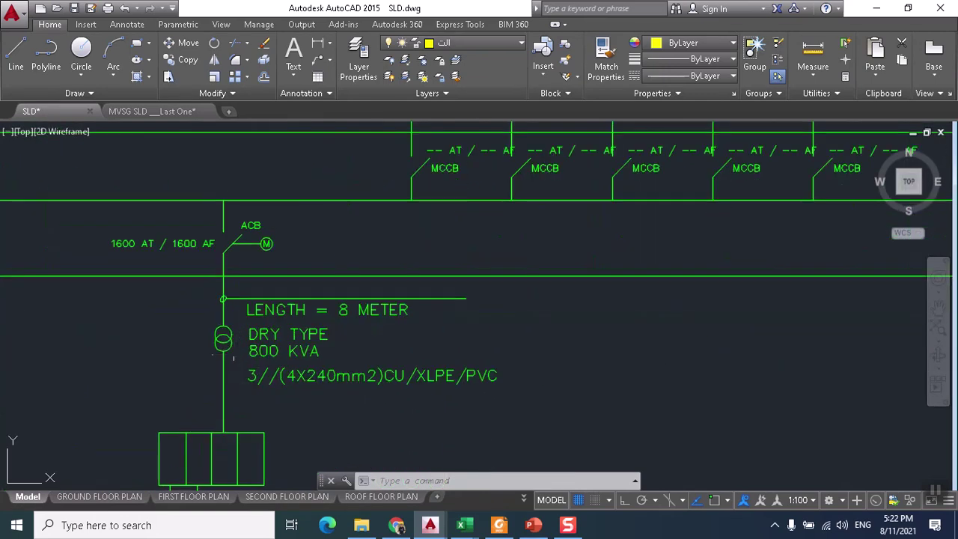
scroll(237, 368, "up", 2)
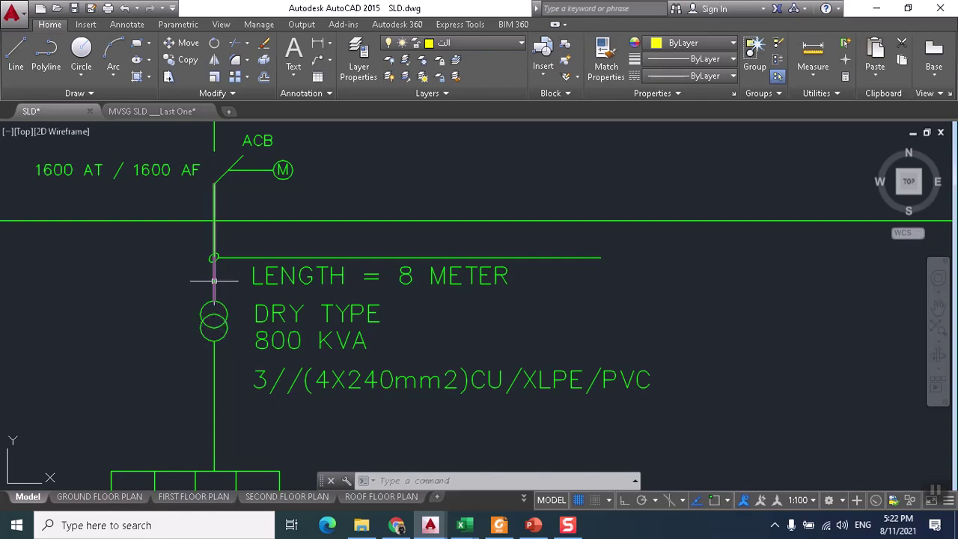
- Examine the MDB's outgoing feeders on the single-line diagram, focusing on the DB-G feeder's breaker, cable size and length labels
scroll(214, 269, "down", 4)
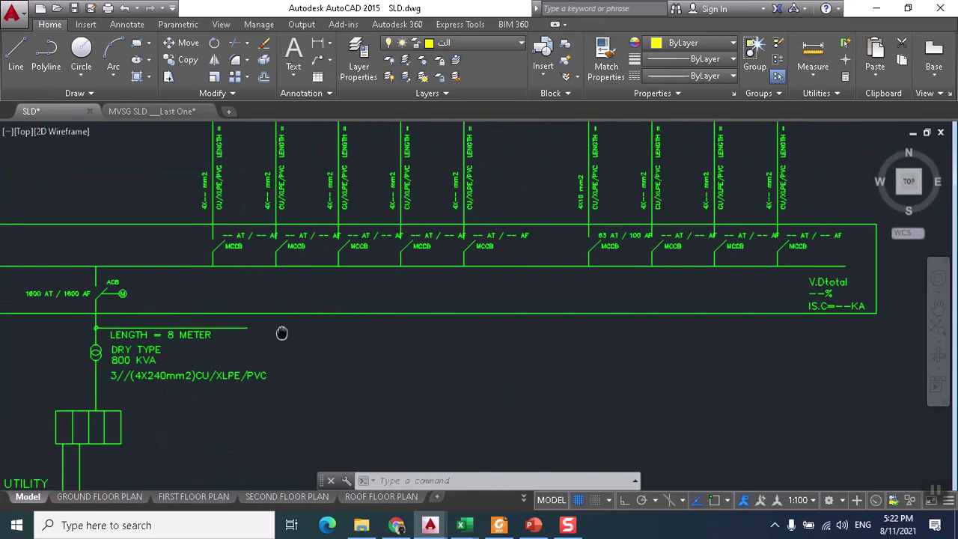
left_click_drag(480, 235, 493, 253)
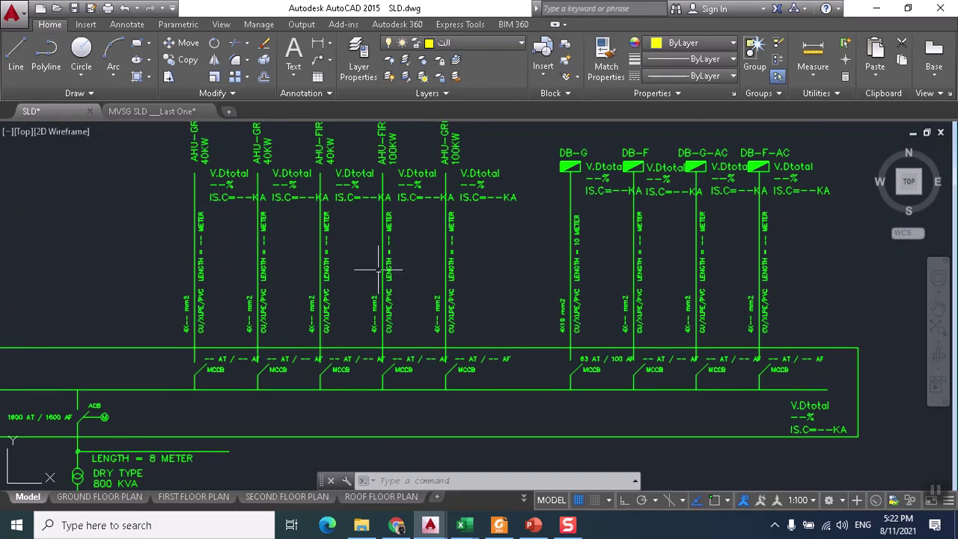
left_click_drag(367, 282, 370, 286)
scroll(456, 277, "up", 2)
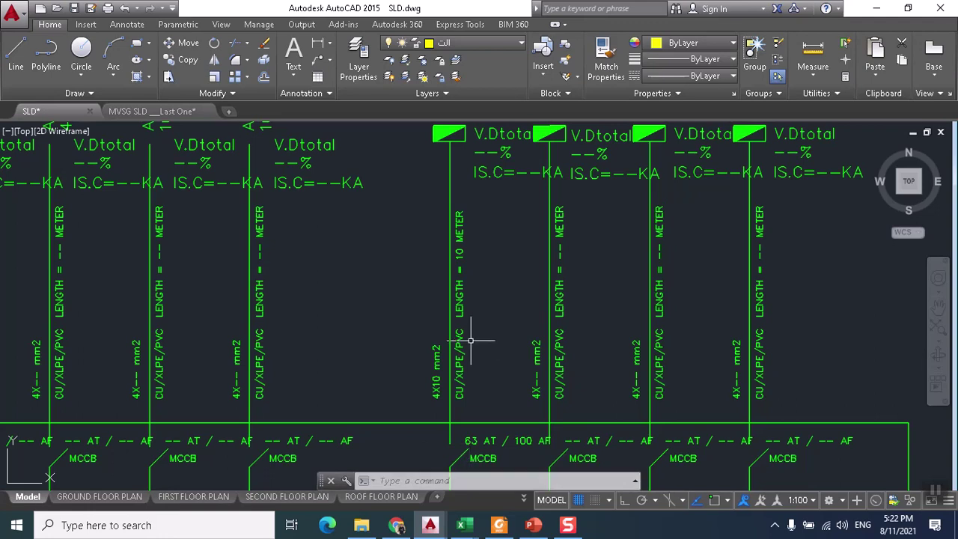
- Switch back to the ECG sheet in Excel and check DP-G's receiving-end symmetrical fault current formula and voltage drop section
mouse_move(464, 525)
left_click(464, 468)
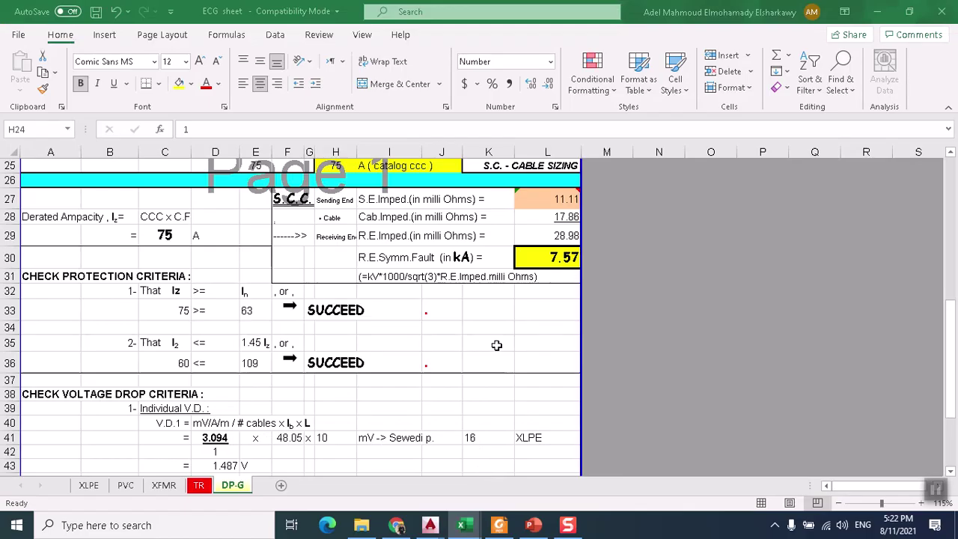
left_click(554, 258)
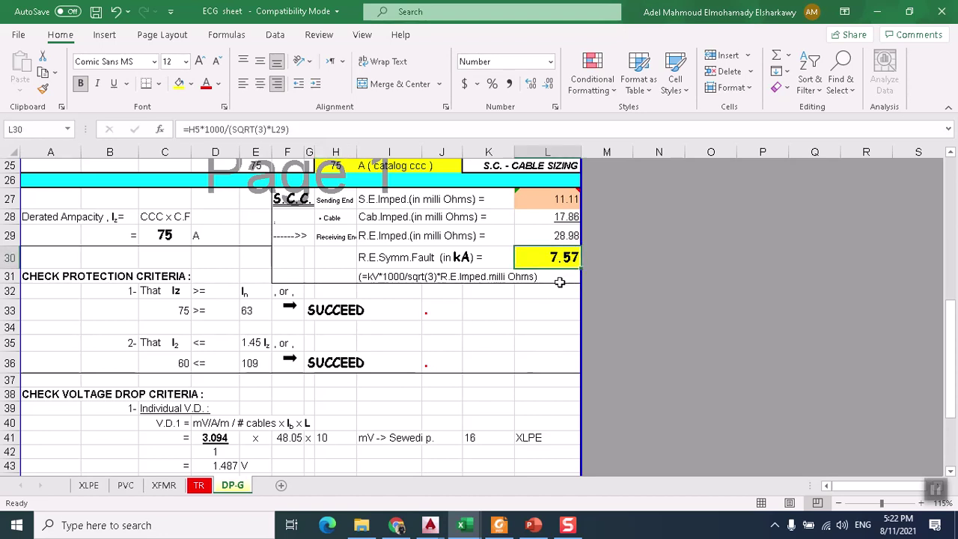
scroll(575, 271, "down", 1)
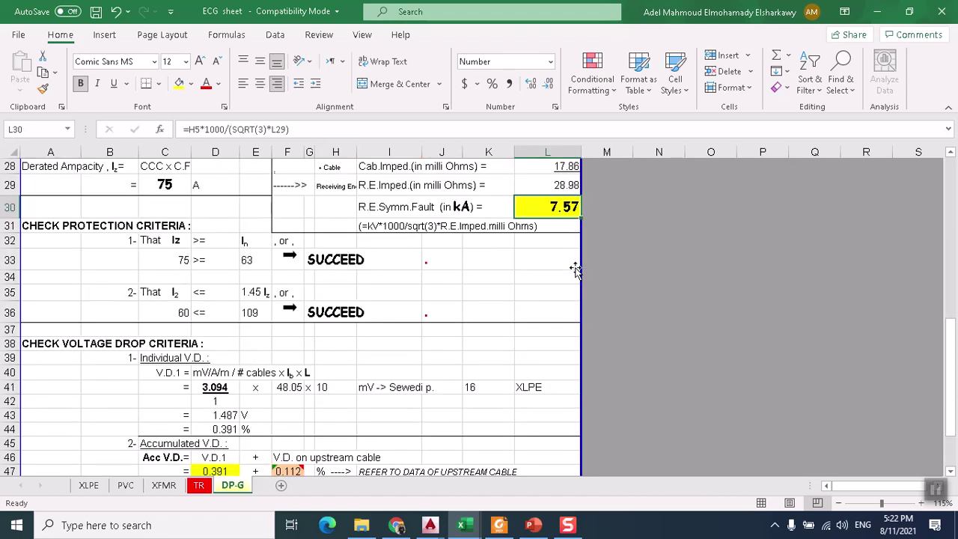
scroll(575, 271, "down", 3)
- Switch from the SLD drawing to the ECG sheet in Excel and check DP-G's receiving-end fault current and the accumulated voltage drop formulas
scroll(229, 332, "up", 1)
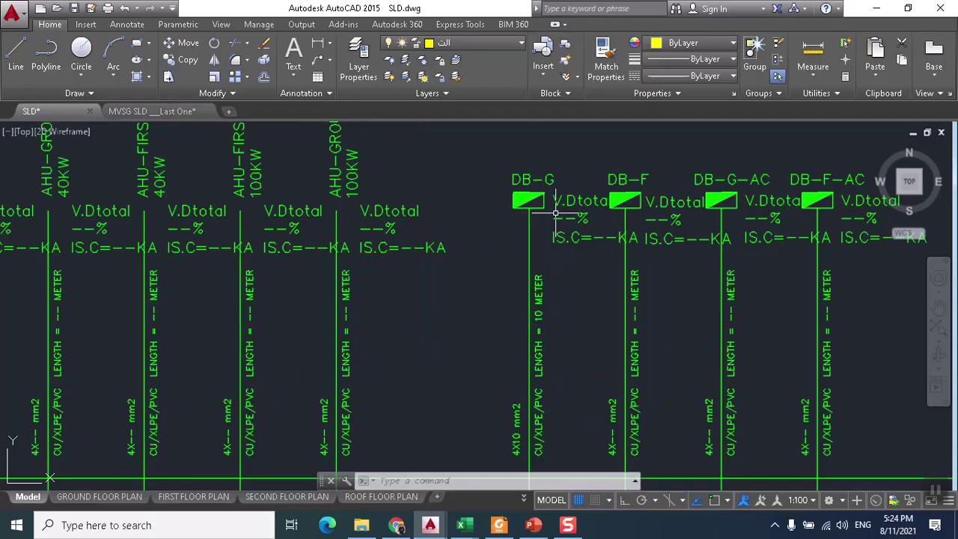
scroll(554, 274, "up", 2)
scroll(554, 285, "down", 2)
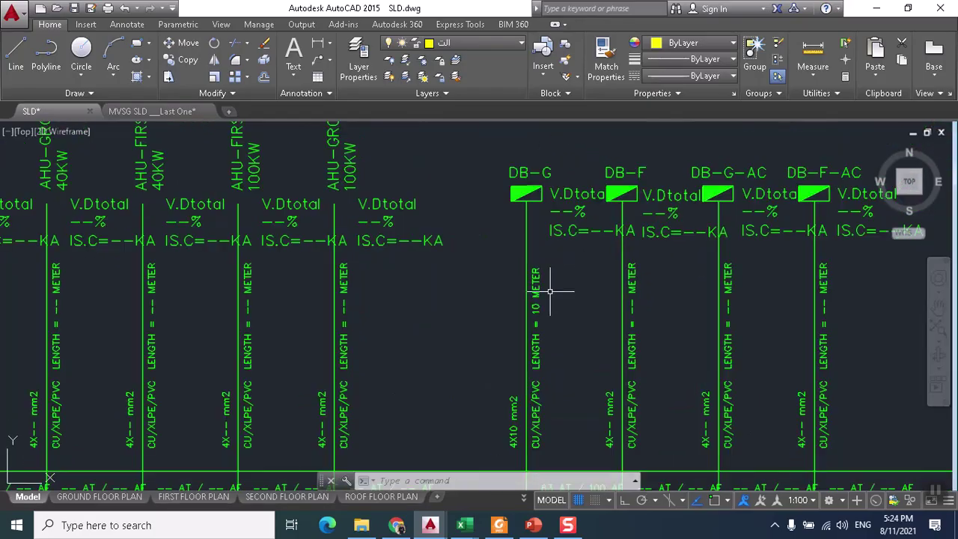
left_click(464, 525)
left_click(460, 449)
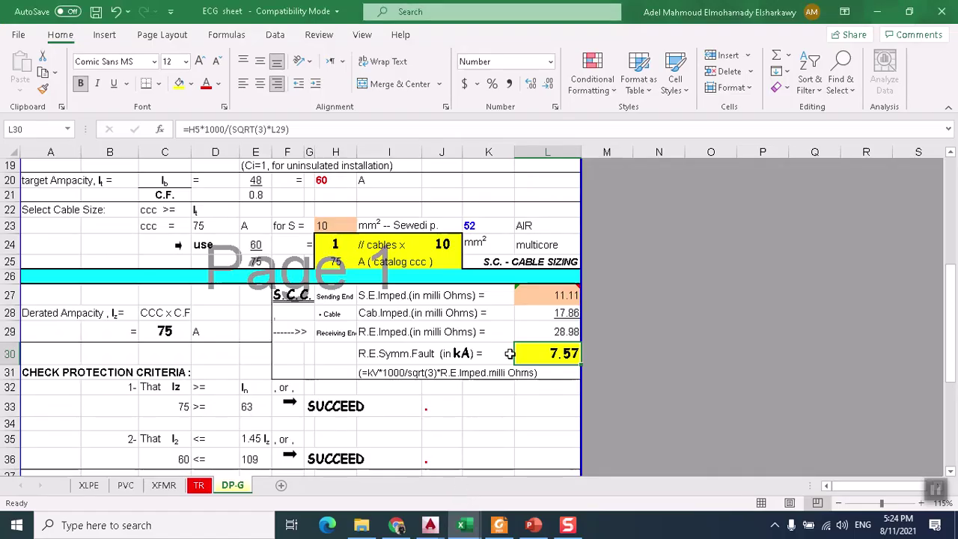
scroll(468, 373, "down", 3)
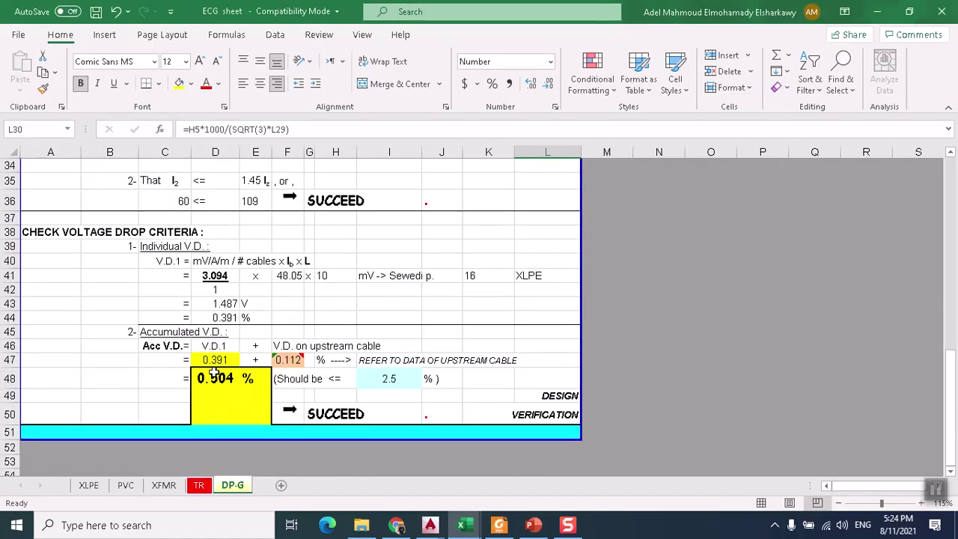
left_click(217, 377)
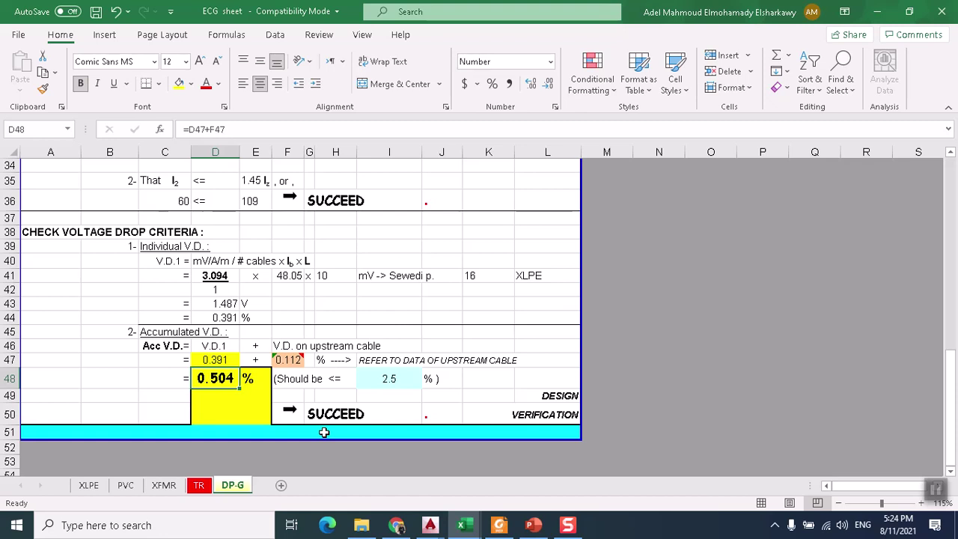
left_click(216, 360)
mouse_move(282, 368)
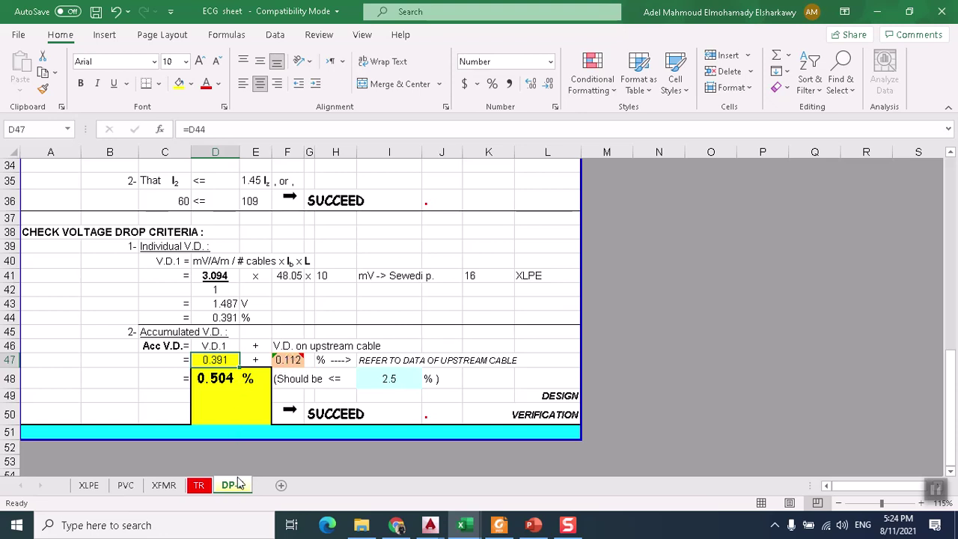
- Check the main upstream cable's accumulated voltage drop on the TR sheet and return to the DP-G sheet
left_click(198, 485)
scroll(332, 362, "down", 4)
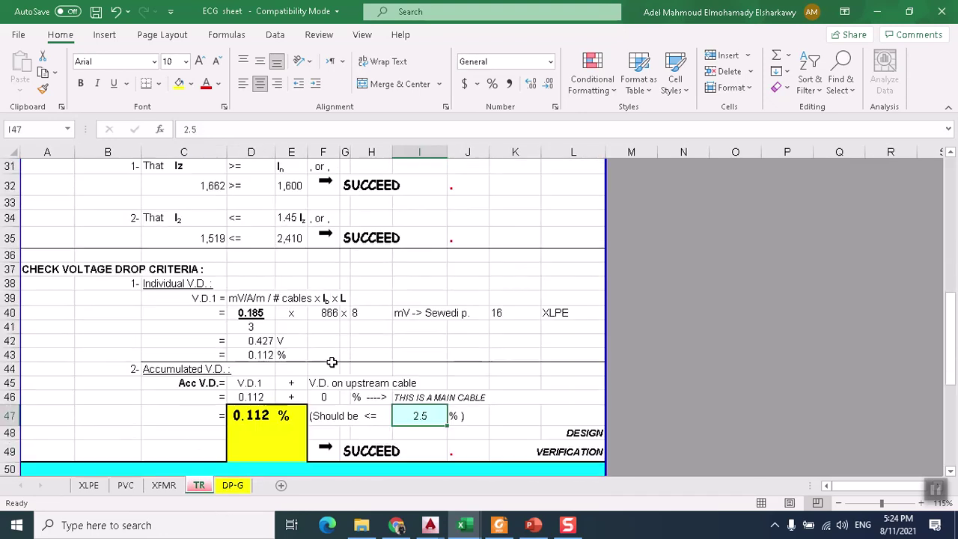
scroll(263, 394, "down", 1)
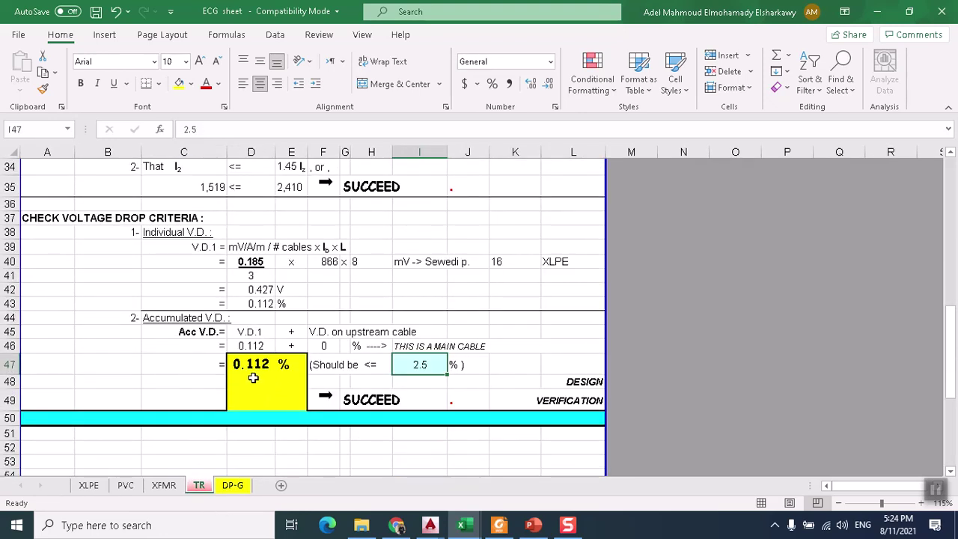
left_click(233, 485)
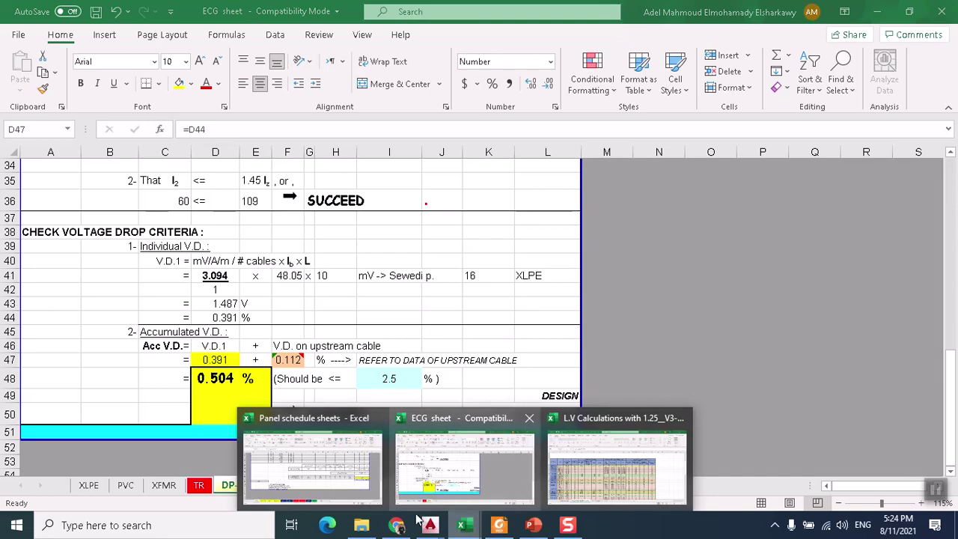
- Switch to the SLD drawing in AutoCAD and set the DB-G feeder's total voltage drop label to .504%
mouse_move(431, 524)
left_click(354, 460)
scroll(629, 211, "up", 2)
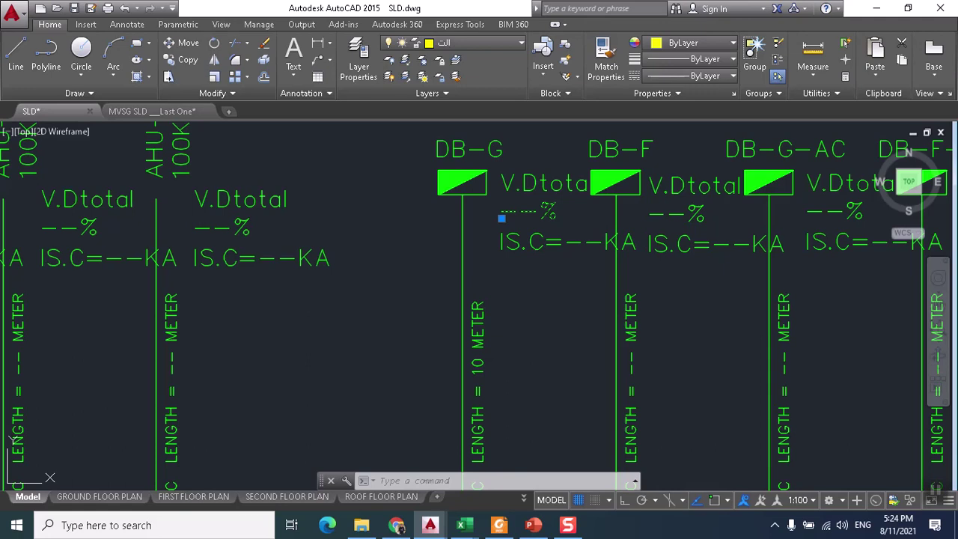
scroll(388, 282, "down", 3)
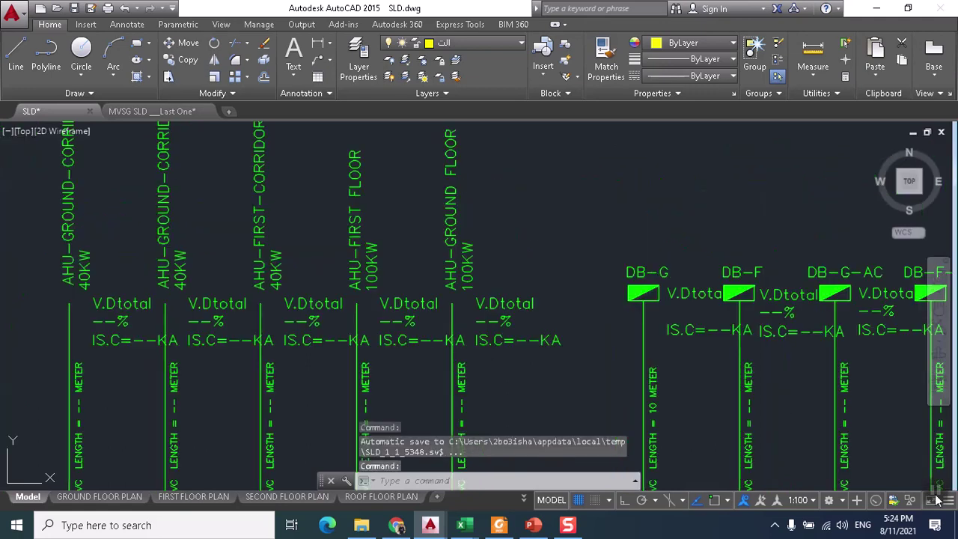
double_click(685, 317)
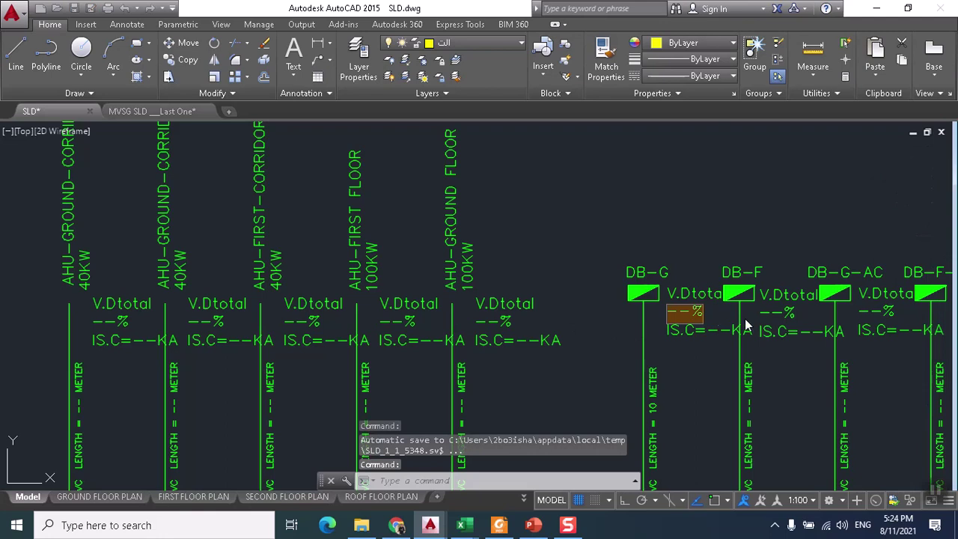
scroll(684, 317, "up", 3)
key("BackSpace")
key("BackSpace")
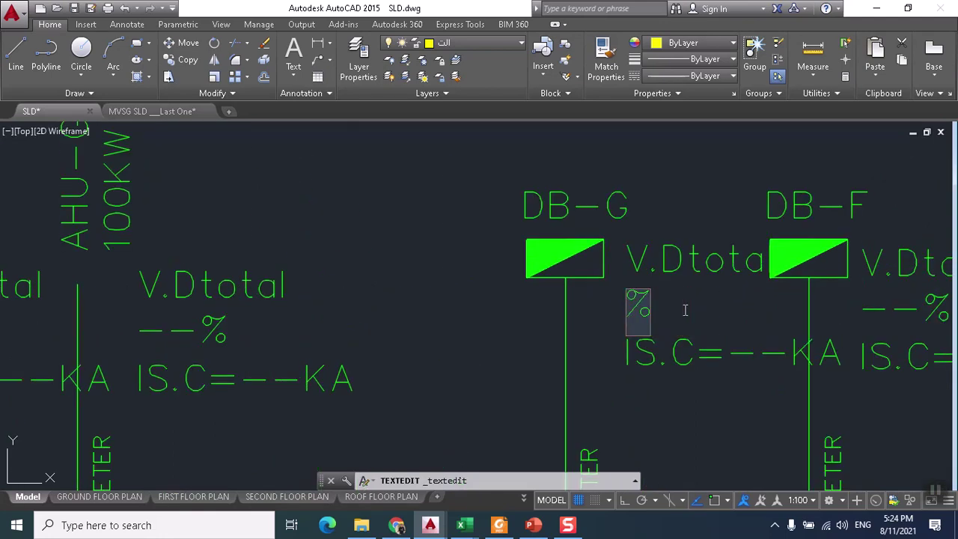
type(".5")
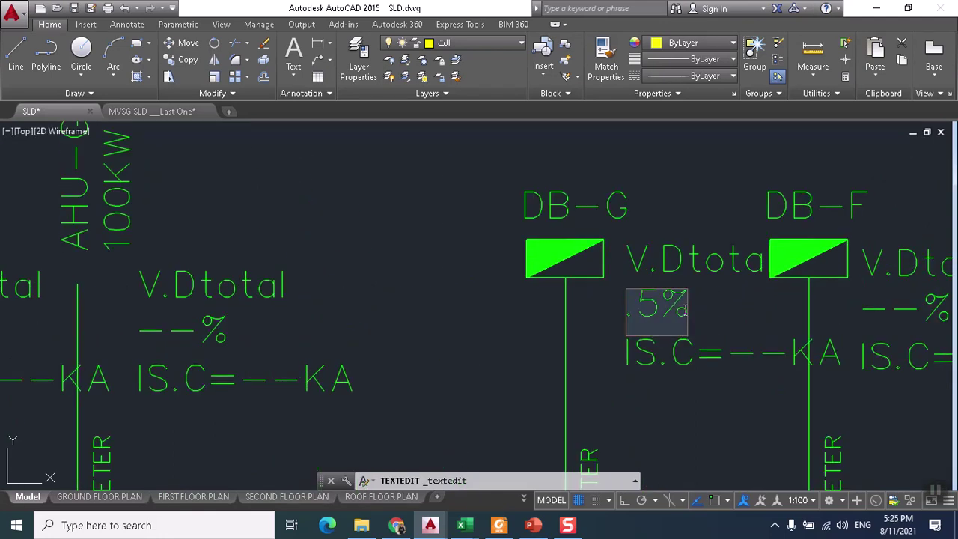
type("04")
key("Return")
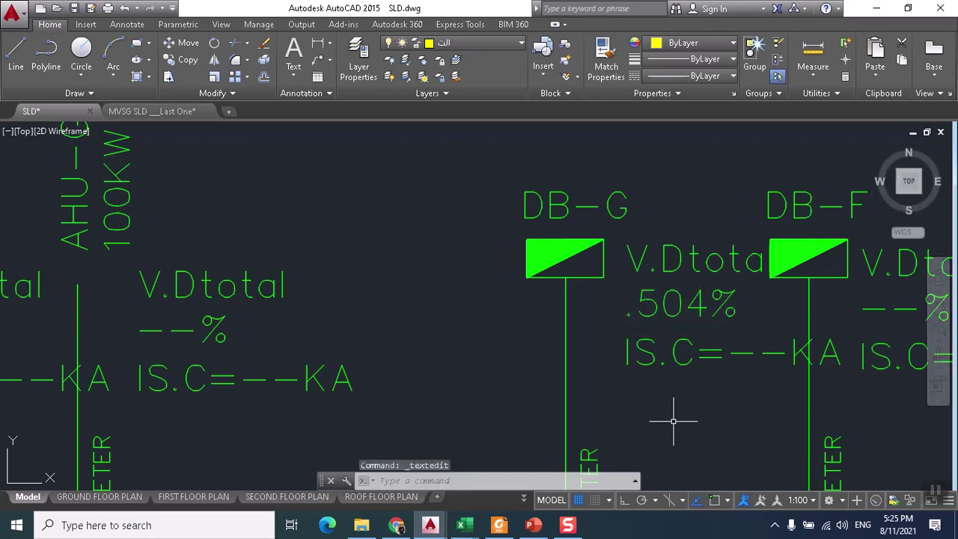
- Set the DB-G feeder's short-circuit label to IS.C=8KA
left_click(678, 347)
left_click(672, 346)
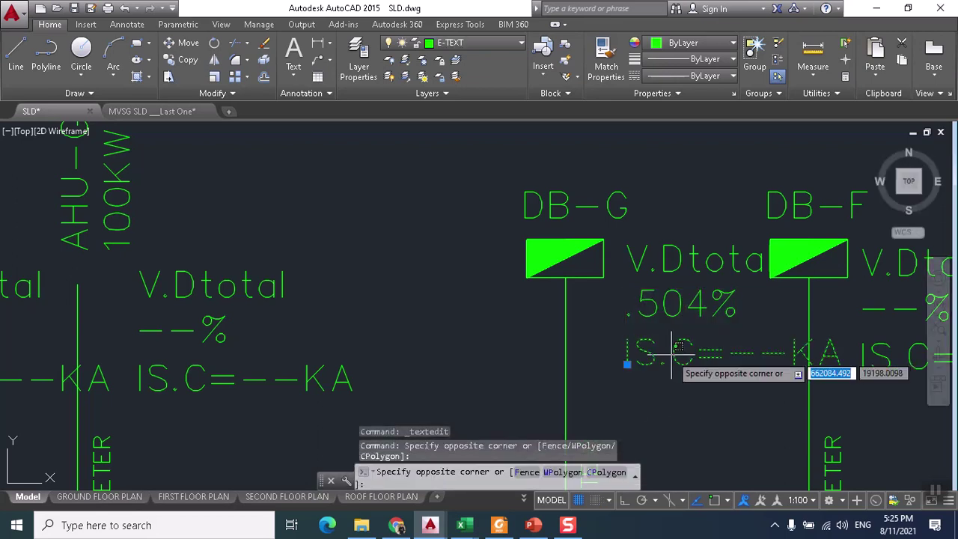
left_click(661, 363)
left_click(627, 364)
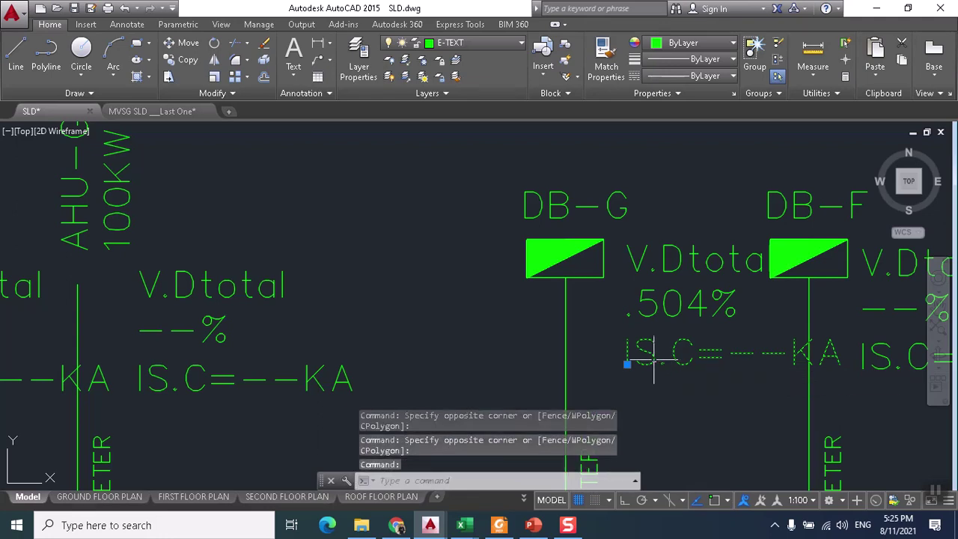
double_click(681, 352)
left_click(698, 355)
left_click_drag(786, 350, 742, 364)
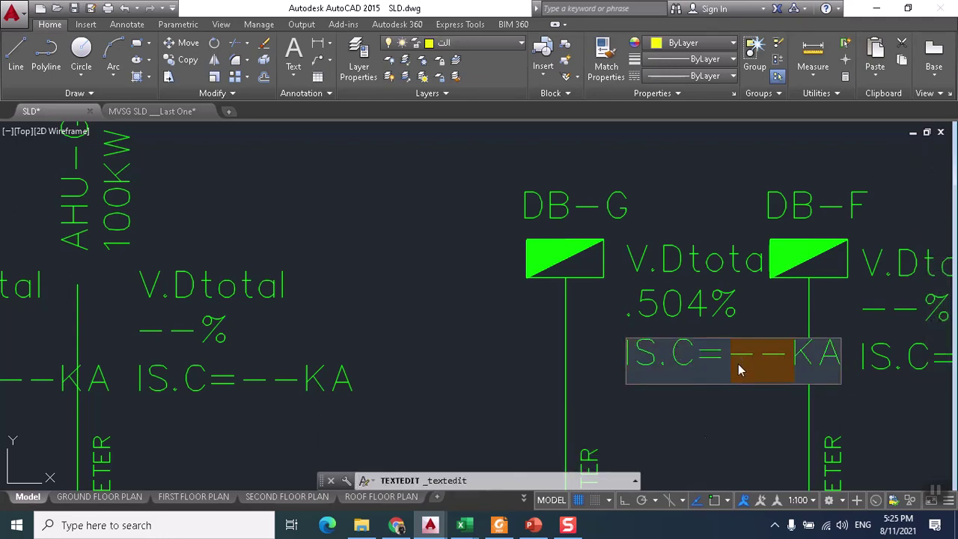
type("8")
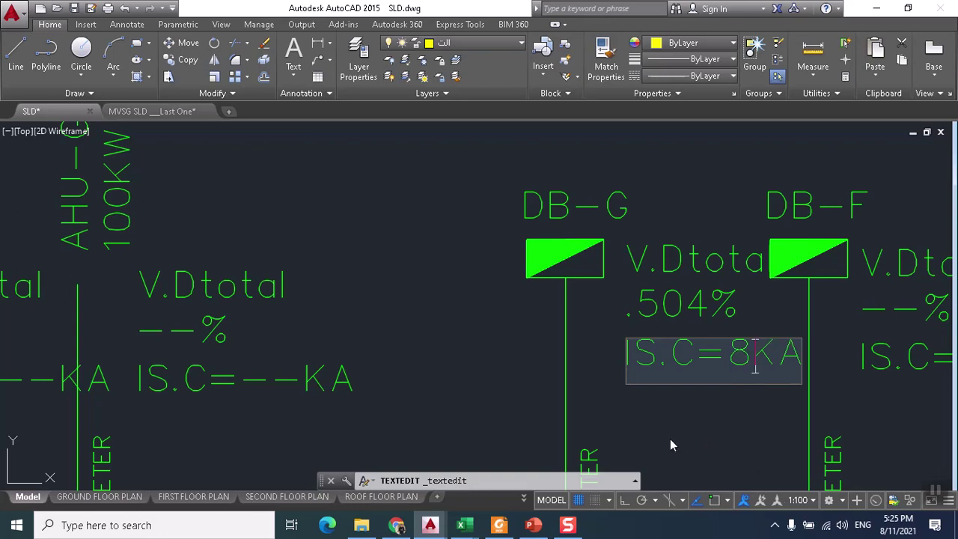
left_click(670, 439)
scroll(603, 242, "down", 4)
scroll(591, 266, "up", 1)
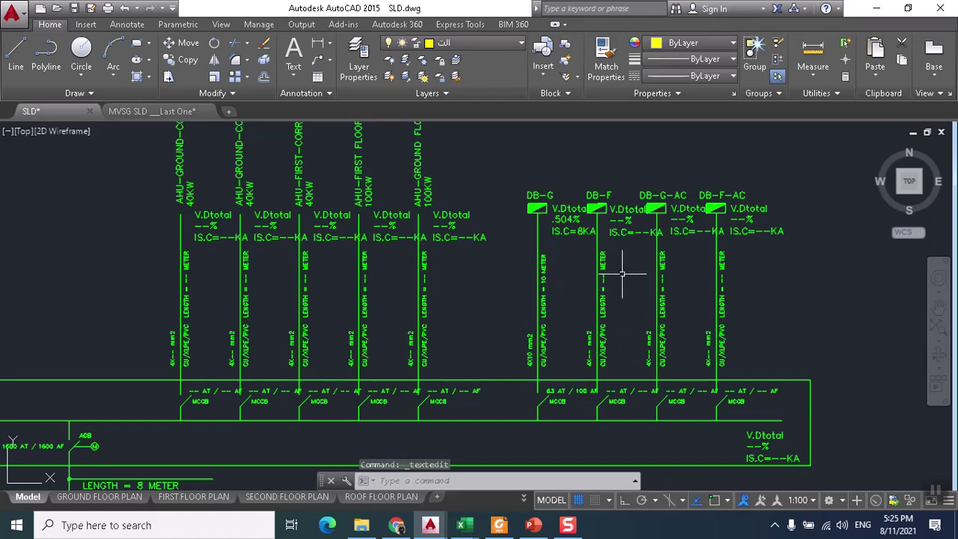
- Switch to the ECG sheet in Excel and review the DP-G sizing sheet from its cable and load data down to the voltage drop criteria
mouse_move(464, 525)
left_click(423, 498)
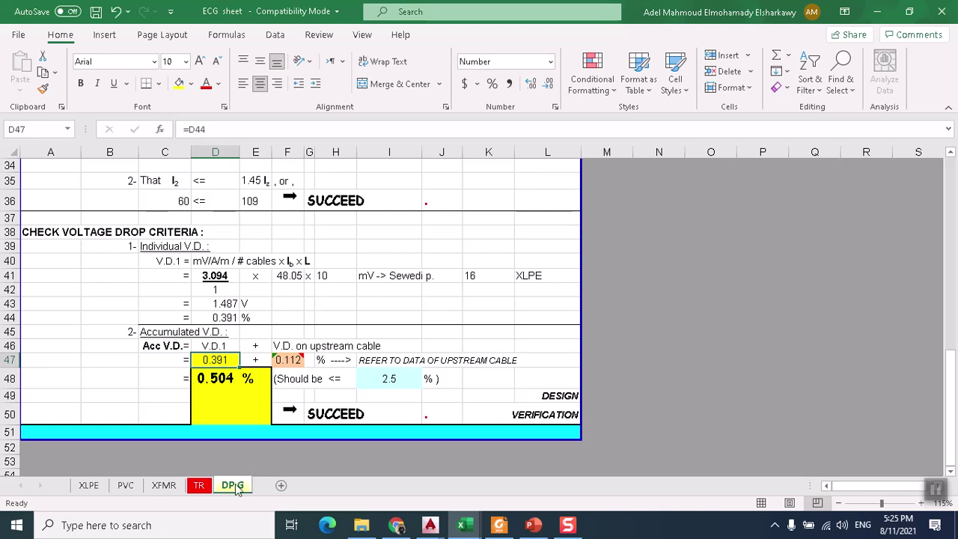
scroll(272, 455, "up", 3)
scroll(272, 455, "down", 4)
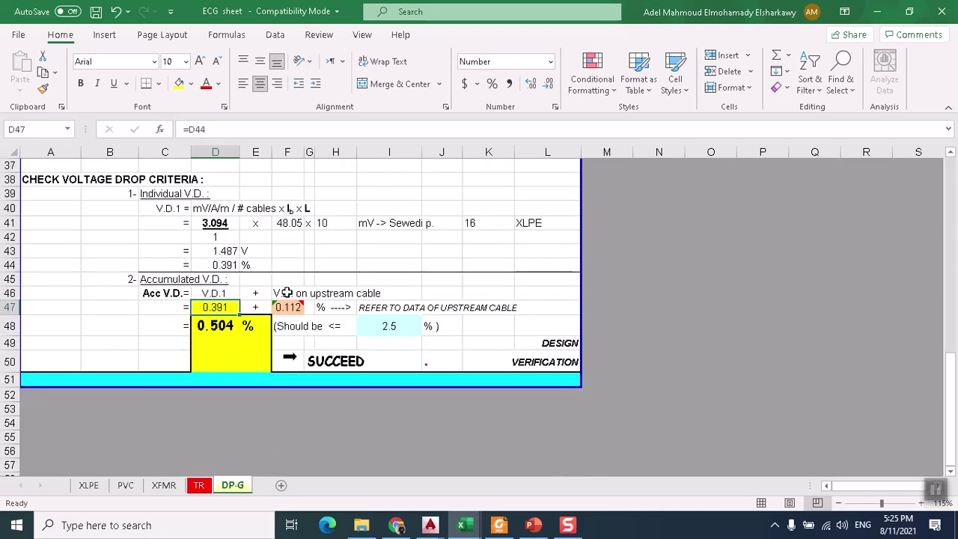
scroll(371, 378, "up", 8)
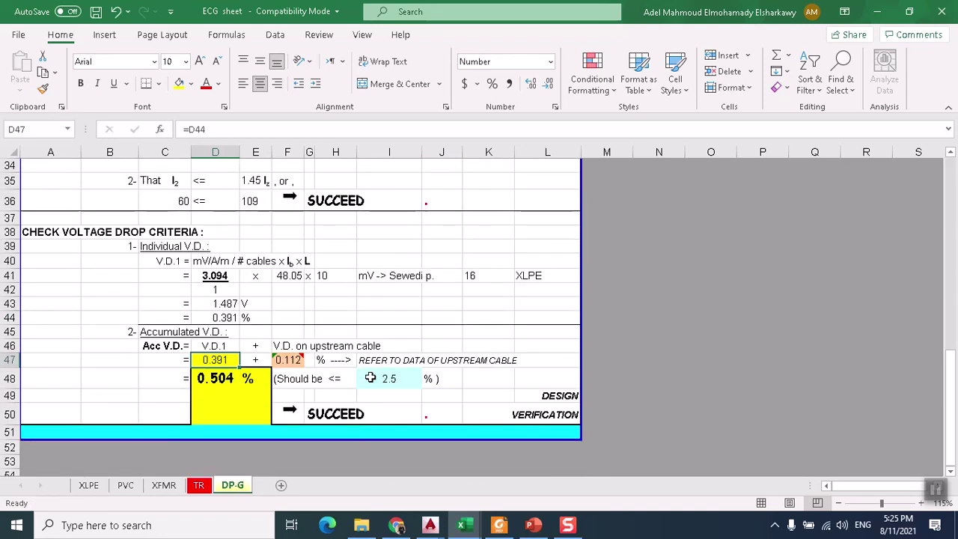
scroll(371, 377, "up", 3)
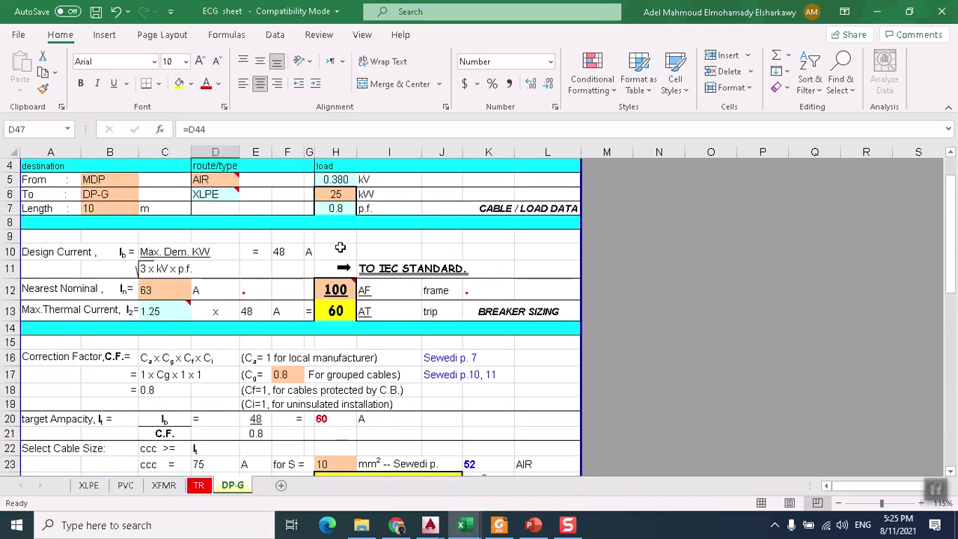
scroll(340, 247, "up", 1)
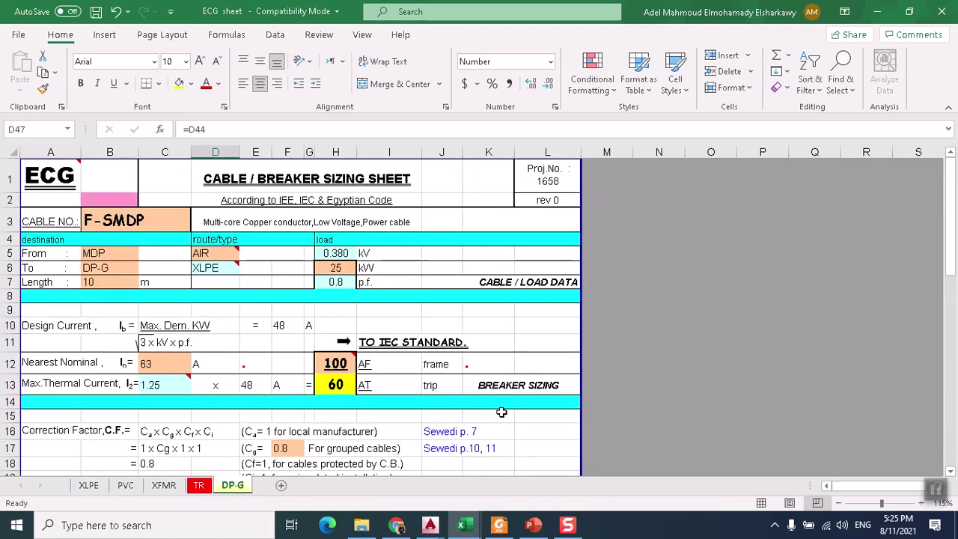
scroll(501, 411, "down", 10)
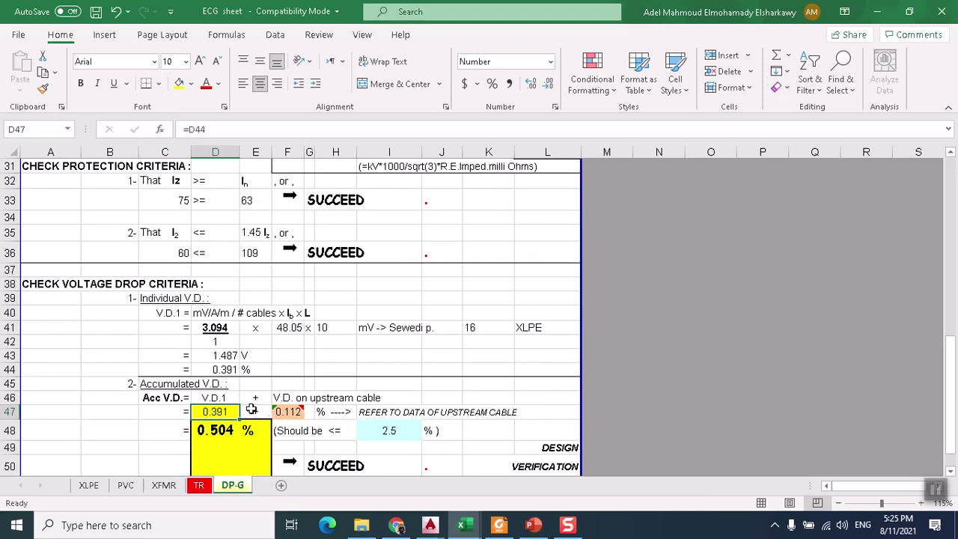
- Switch to the SLD drawing in AutoCAD and examine the DB-G and DB-F feeder labels, followed by the overall layout
mouse_move(430, 525)
left_click(561, 408)
scroll(676, 338, "down", 1)
scroll(676, 317, "up", 4)
scroll(646, 252, "down", 3)
scroll(642, 193, "up", 3)
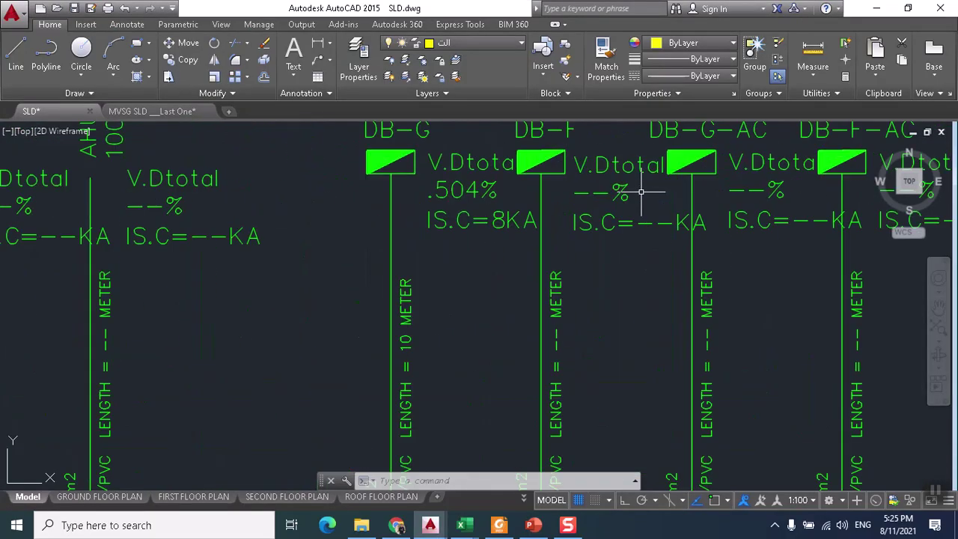
scroll(580, 229, "down", 4)
scroll(588, 245, "down", 6)
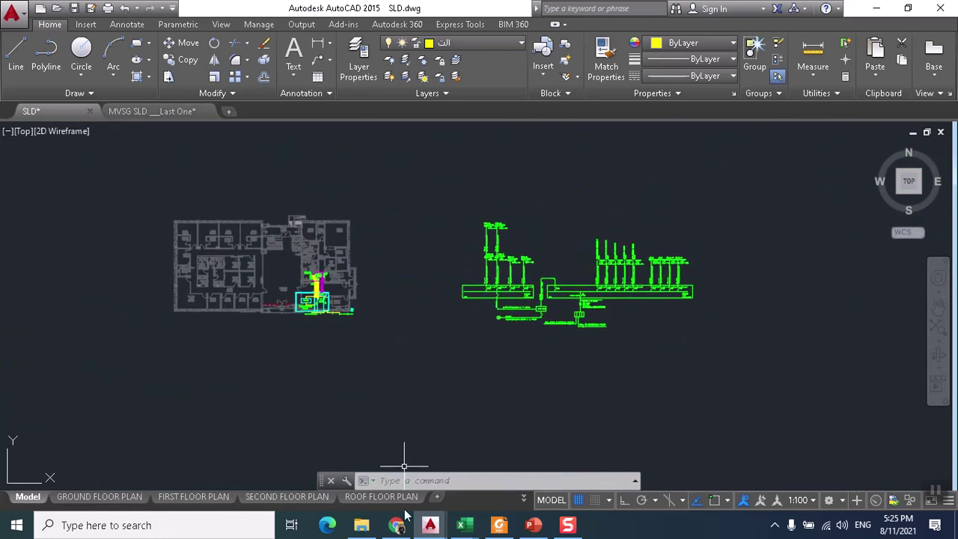
- Switch to the ECG sheet in Excel and recheck DP-G's short-circuit, protection and voltage drop sections
mouse_move(464, 525)
left_click(465, 460)
scroll(330, 372, "up", 3)
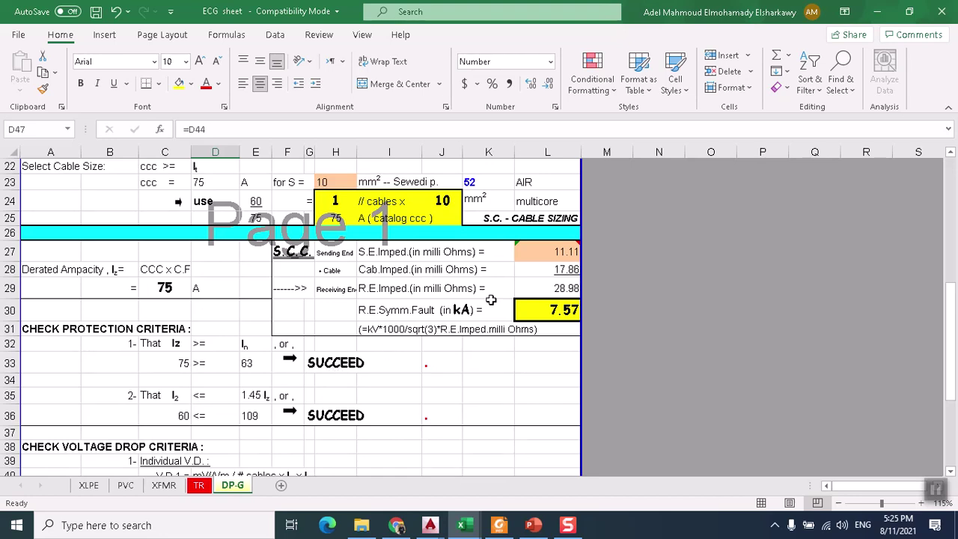
scroll(490, 299, "down", 3)
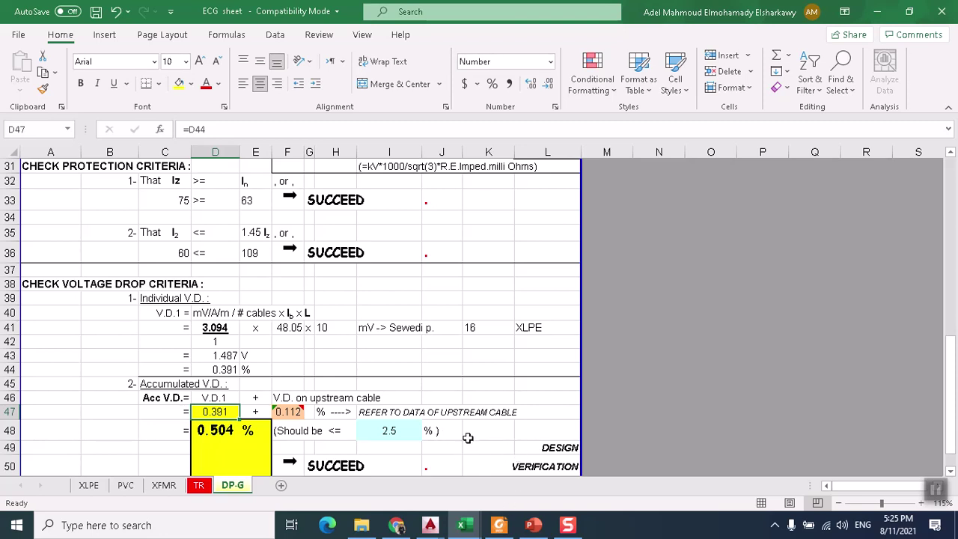
- Switch back to the SLD drawing in AutoCAD and examine the switchboards with their transformer and ATS supplies
mouse_move(430, 524)
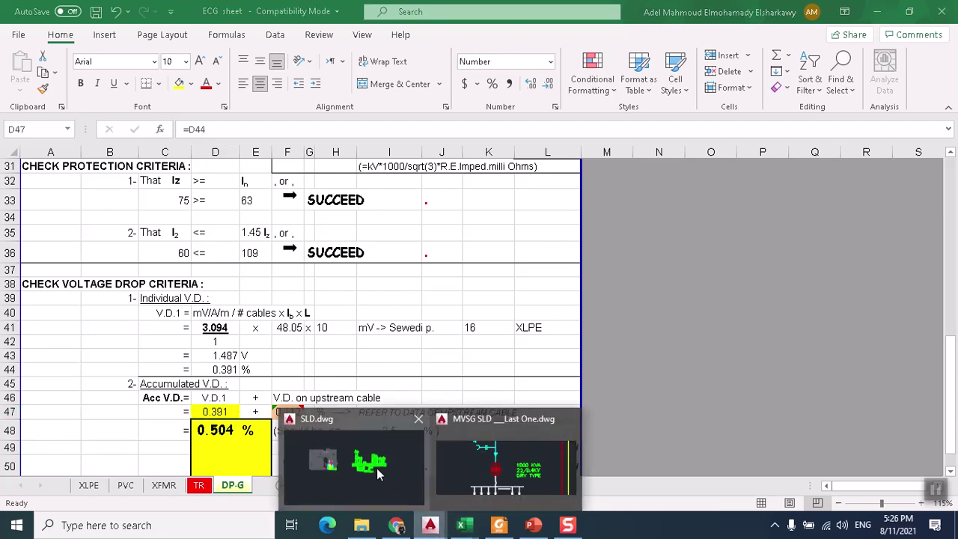
left_click(372, 474)
scroll(547, 351, "up", 5)
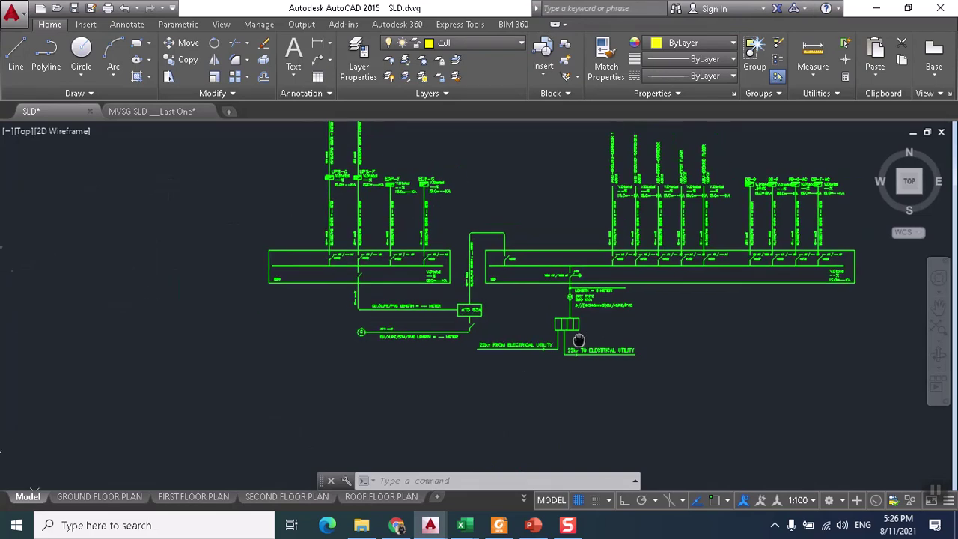